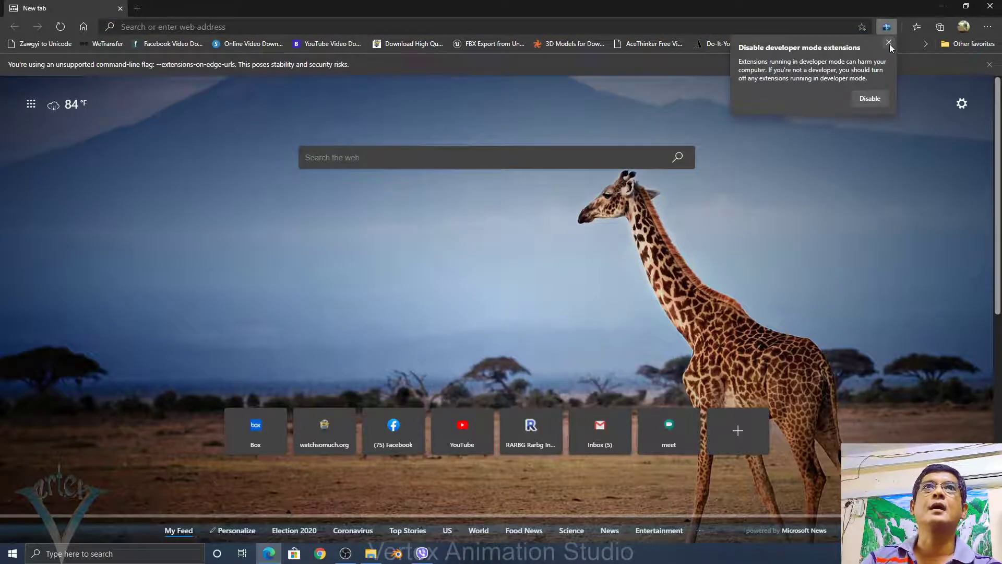
- Dismiss the browser's developer mode extension and command-line flag notices, and open photopea.com
left_click(889, 43)
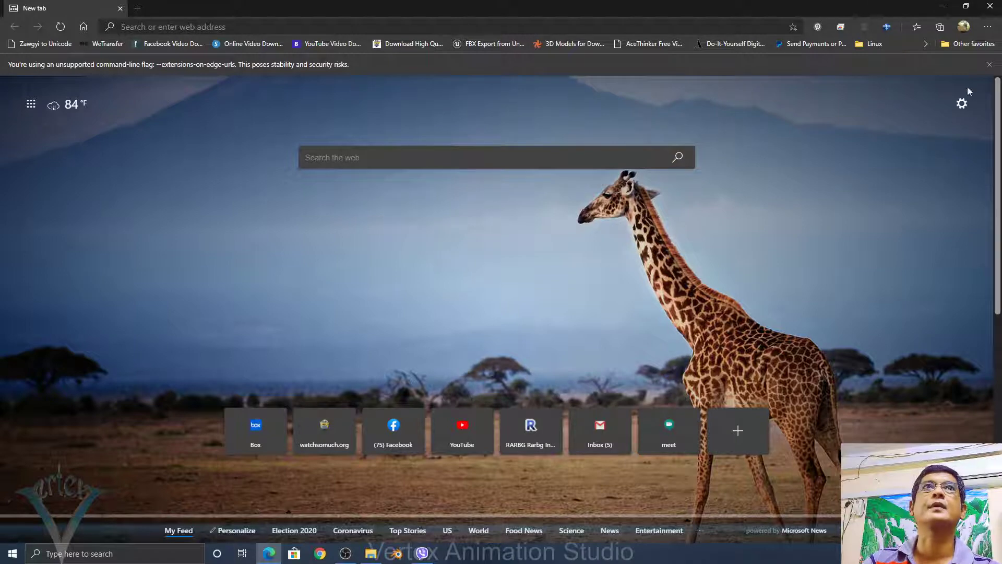
left_click(989, 64)
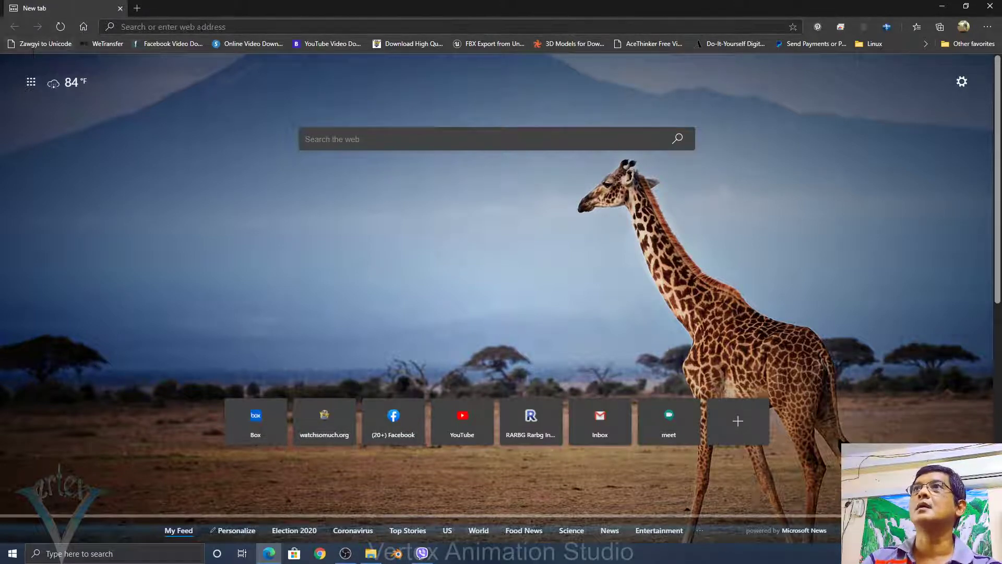
left_click(199, 27)
type("photopea.com")
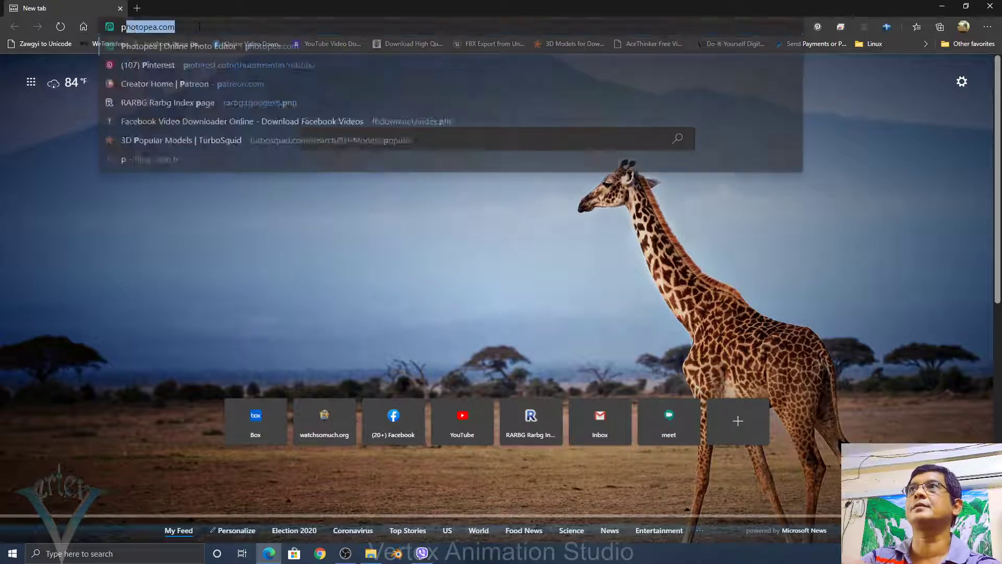
key("Return")
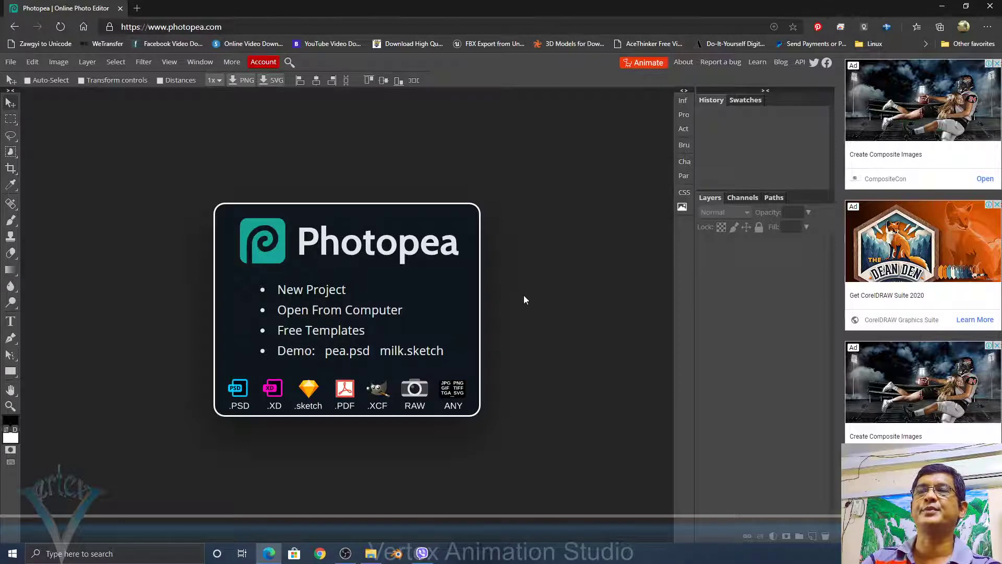
- Create a new project from the Youtube Profile preset, 800 × 800 px at 72 DPI with a white background
left_click(324, 295)
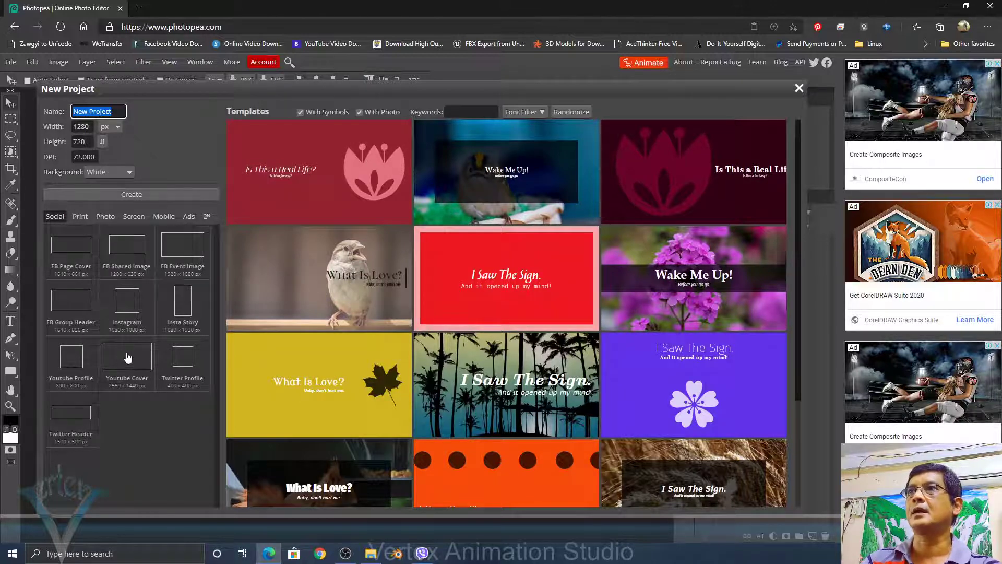
left_click(105, 217)
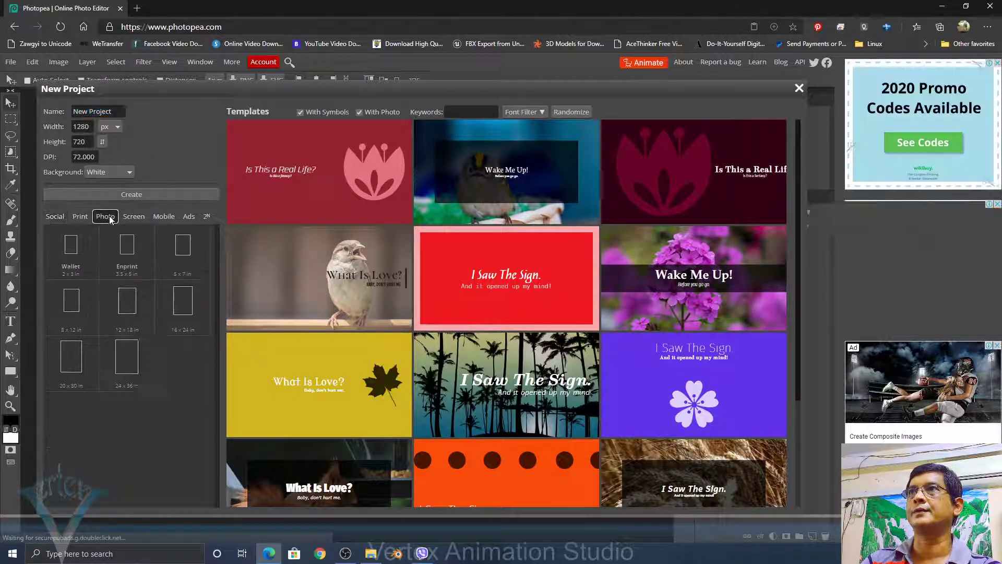
left_click(79, 219)
left_click(55, 220)
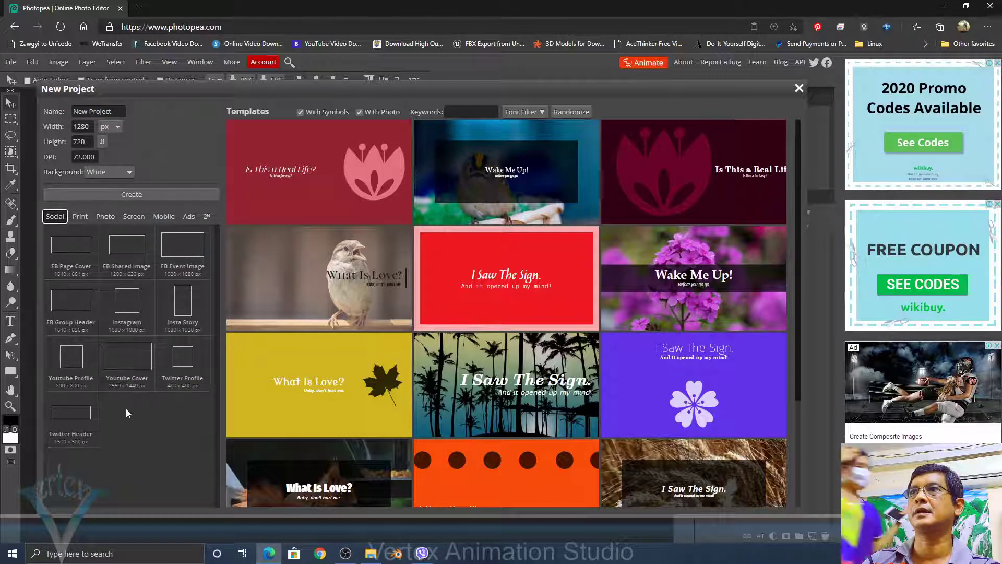
left_click(72, 367)
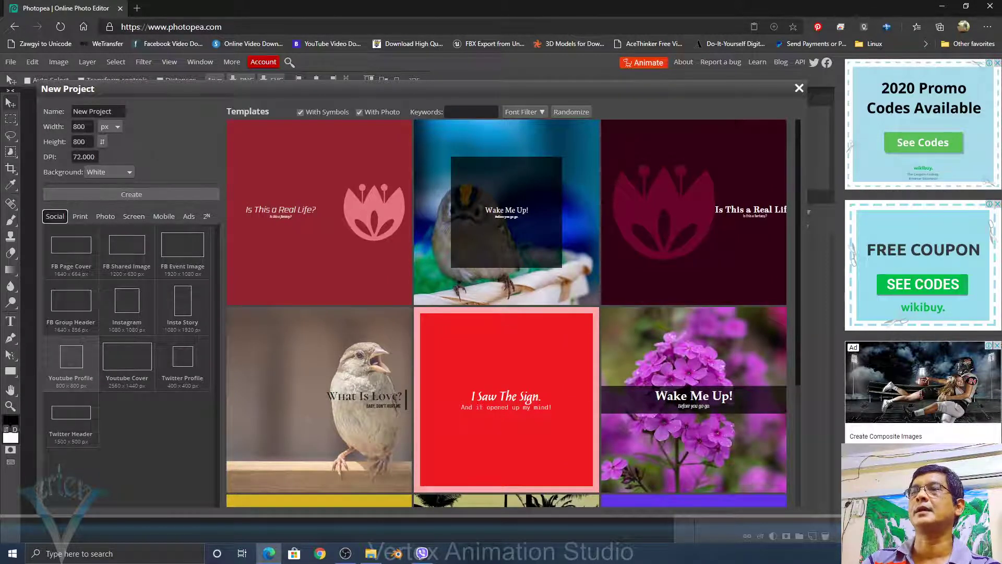
left_click(83, 126)
key("Tab")
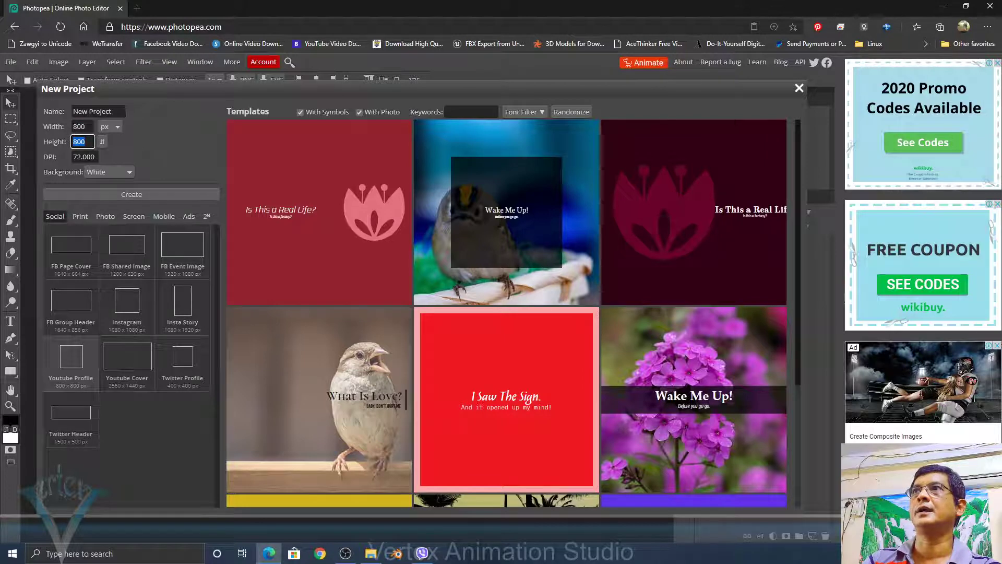
key("Tab")
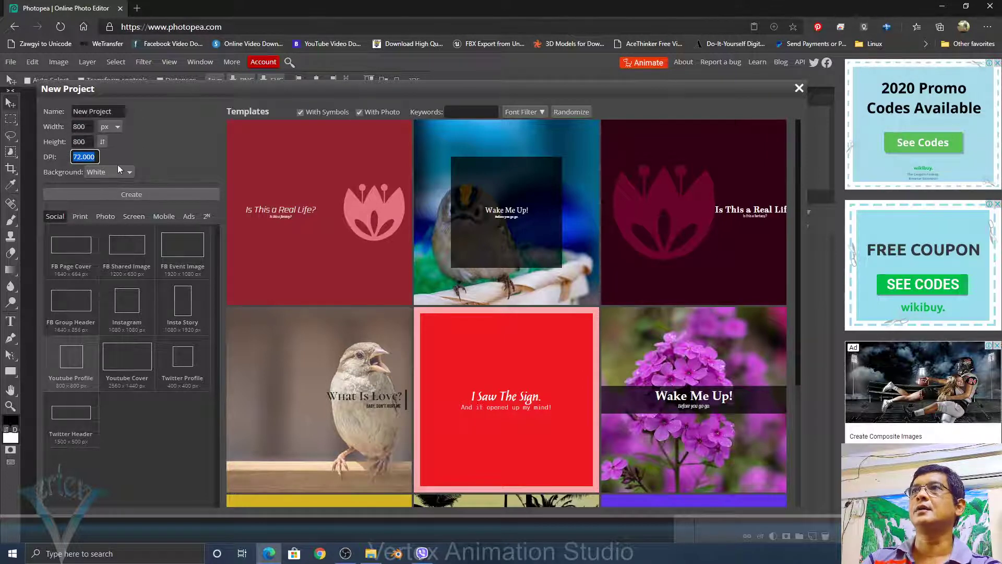
left_click(116, 171)
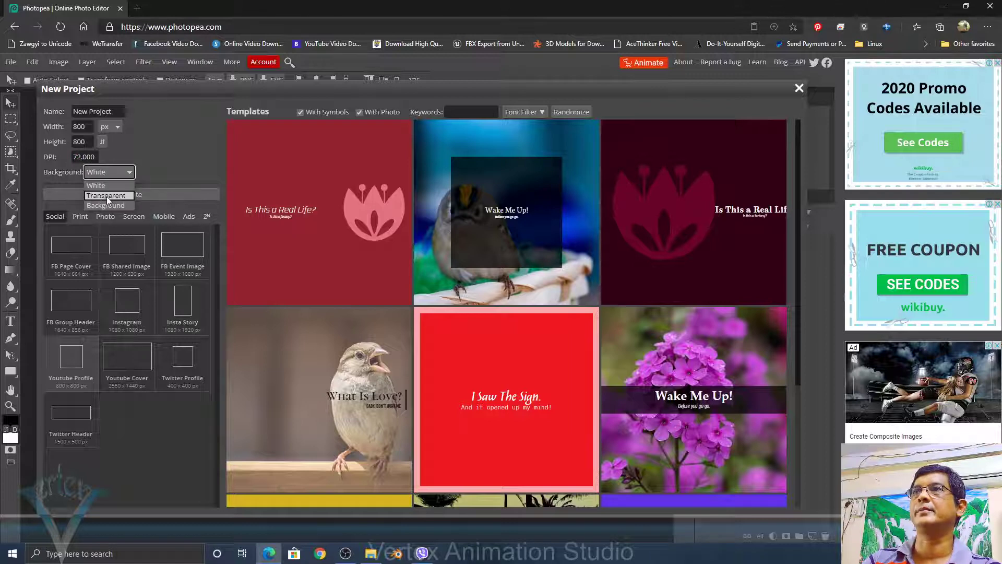
left_click(161, 179)
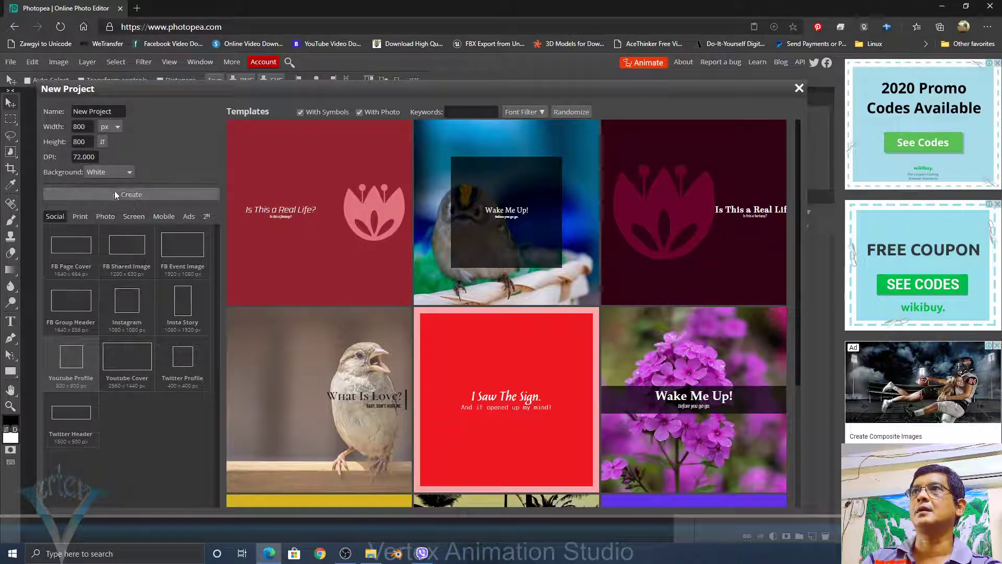
left_click(136, 196)
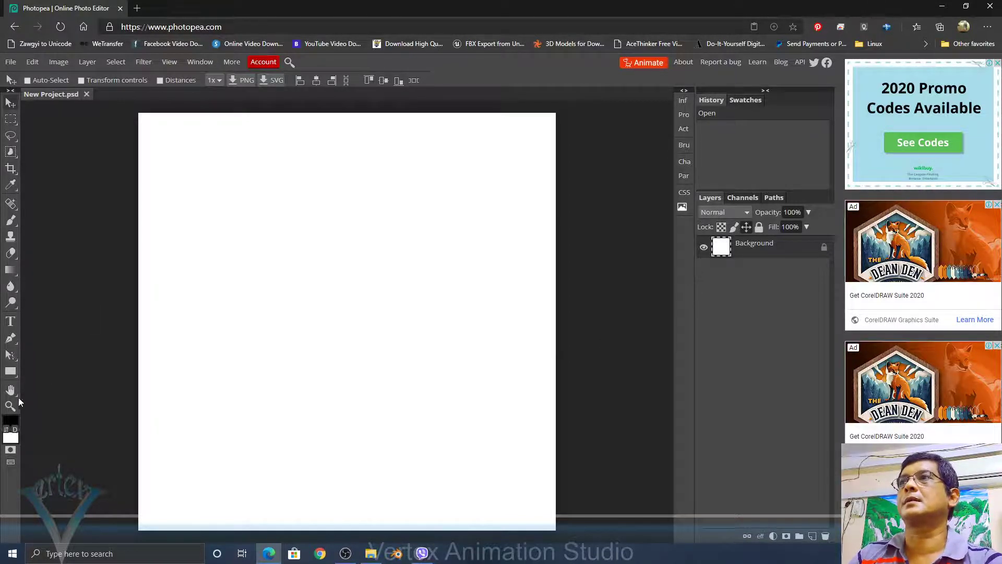
- Paint three long, roughly parallel black strokes down the middle of the canvas with the Brush tool
left_click(15, 220)
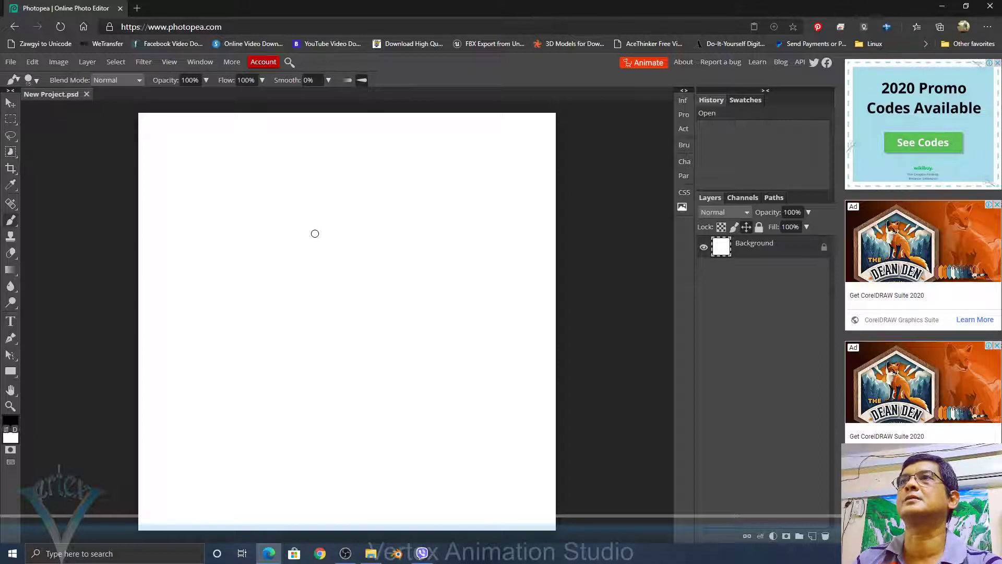
left_click_drag(308, 212, 238, 399)
left_click_drag(367, 225, 303, 420)
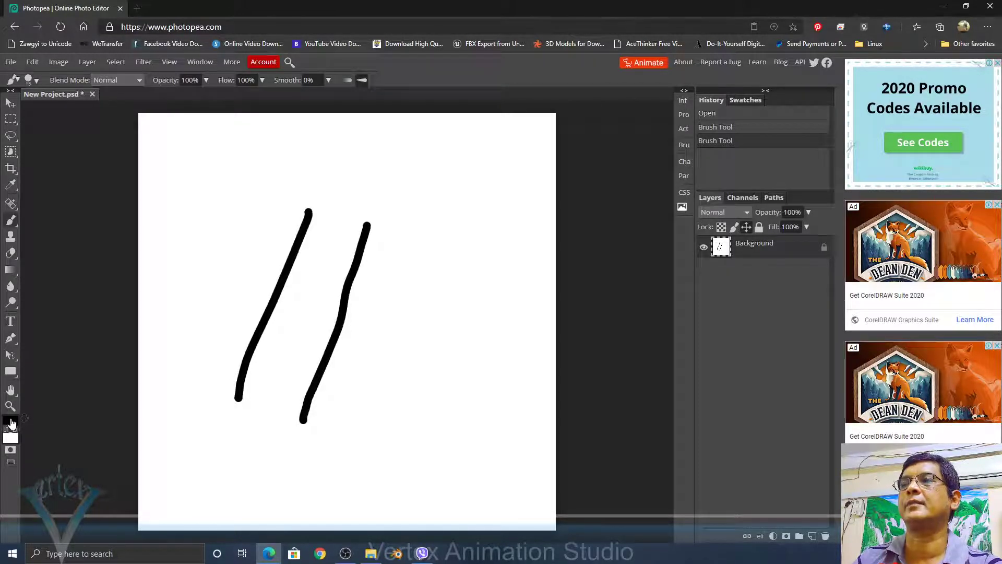
left_click_drag(395, 194, 355, 454)
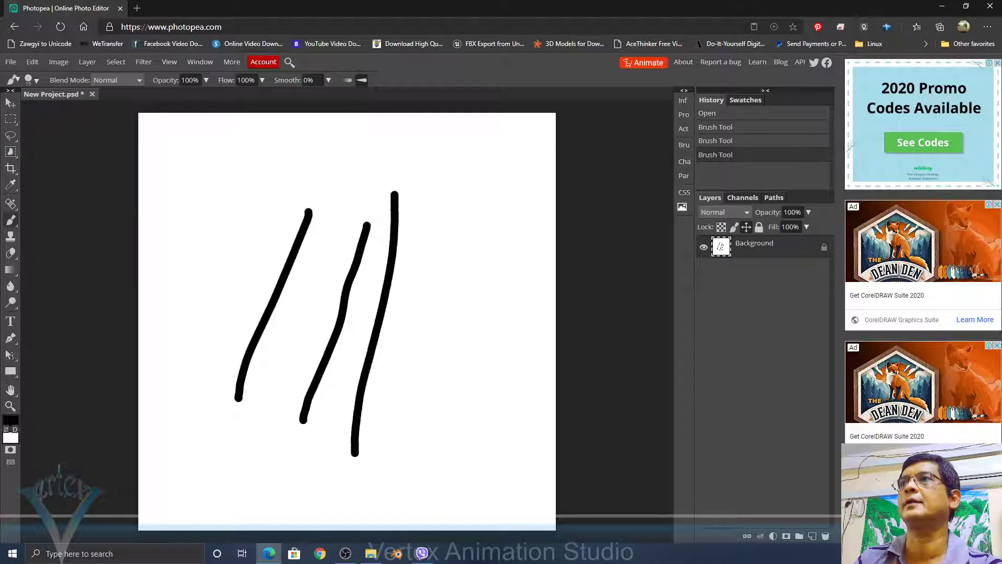
- Swap the foreground and background colours and brush white strokes across the three black lines
left_click(7, 433)
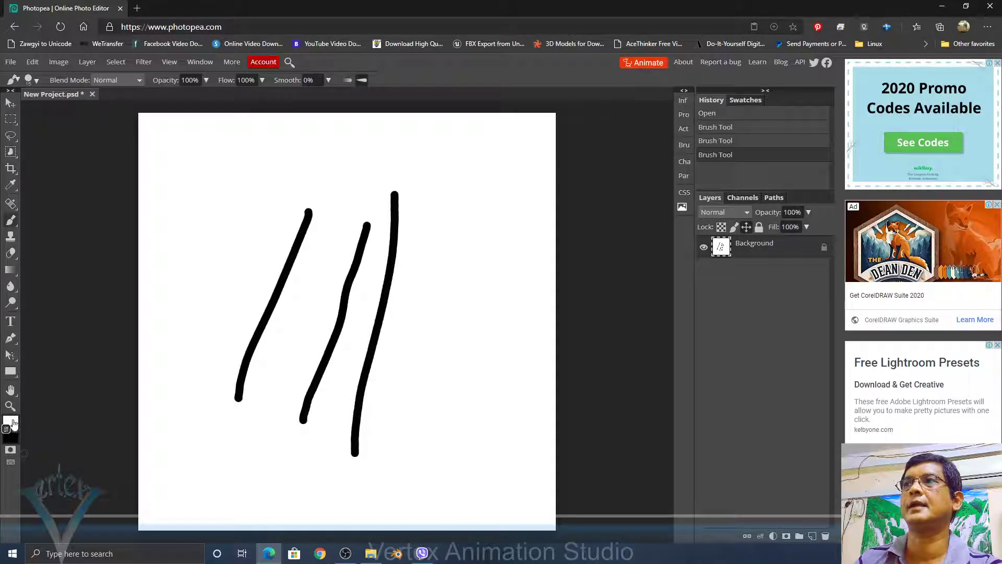
mouse_move(445, 267)
left_mouse_down()
mouse_move(432, 410)
mouse_move(443, 389)
left_mouse_up()
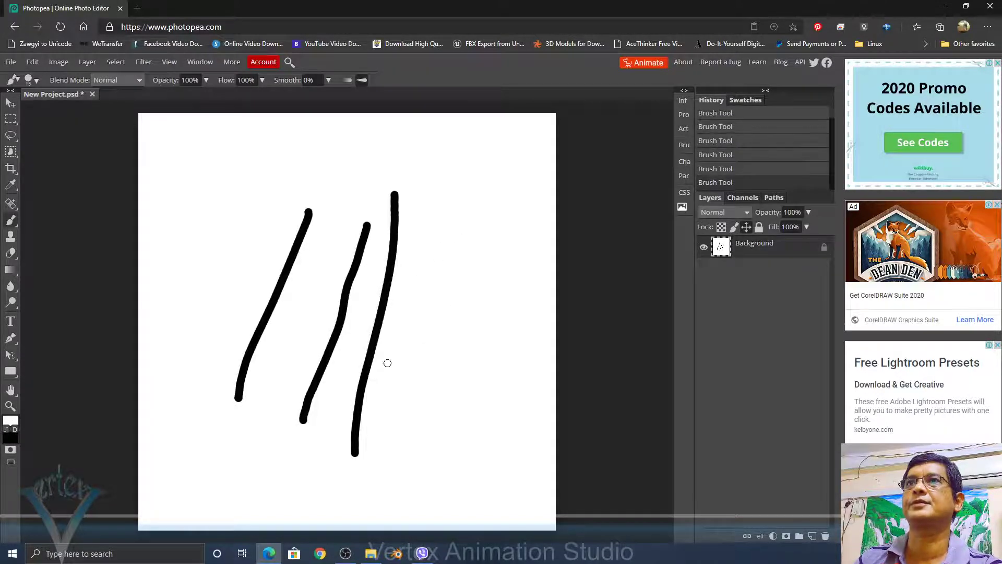
left_click_drag(319, 360, 384, 331)
mouse_move(449, 266)
left_mouse_down()
mouse_move(242, 352)
mouse_move(318, 308)
mouse_move(257, 334)
left_mouse_up()
left_click_drag(402, 261, 224, 343)
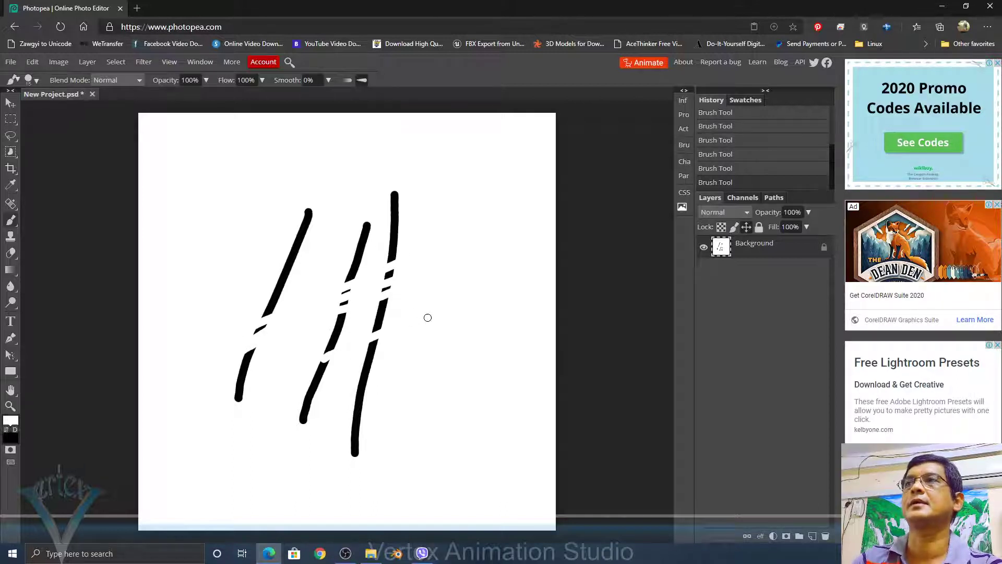
- Alternate between the black and white foreground colours while painting more diagonal strokes across the existing lines
left_click_drag(444, 224, 324, 349)
left_click_drag(466, 255, 302, 419)
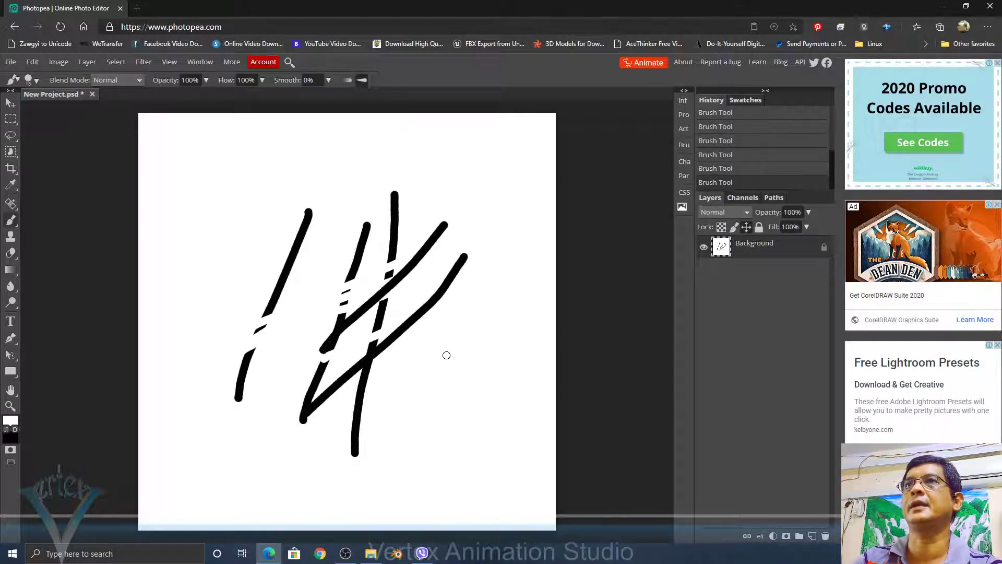
mouse_move(458, 351)
left_mouse_down()
mouse_move(316, 438)
mouse_move(472, 353)
mouse_move(344, 449)
mouse_move(402, 385)
mouse_move(340, 432)
left_mouse_up()
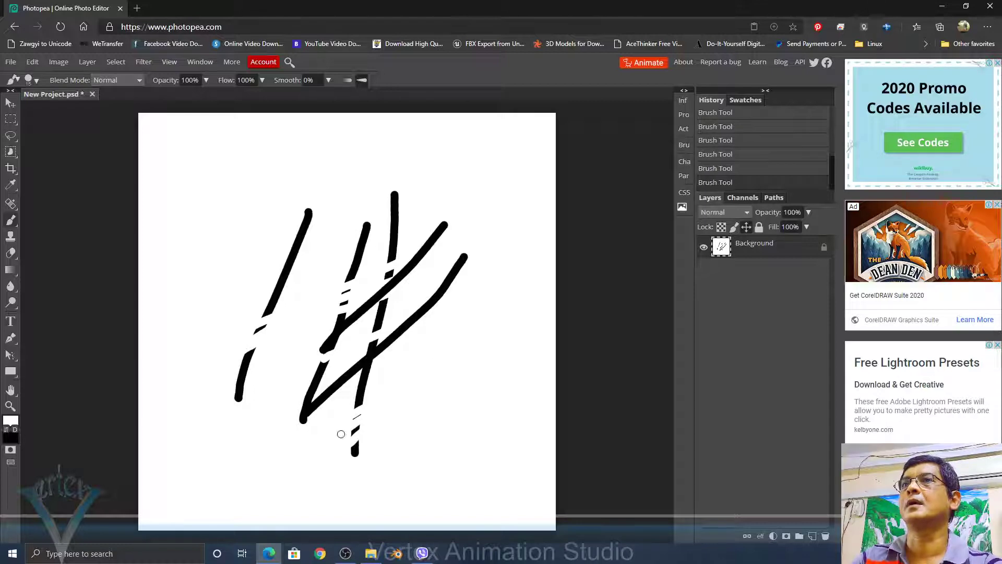
key("x")
left_click_drag(443, 315, 283, 400)
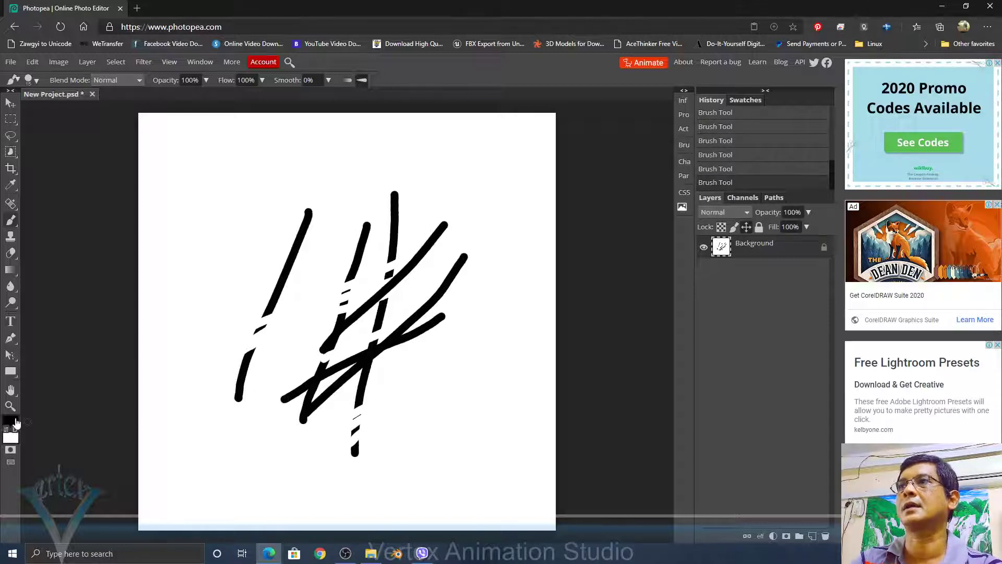
left_click(11, 421)
left_click(201, 161)
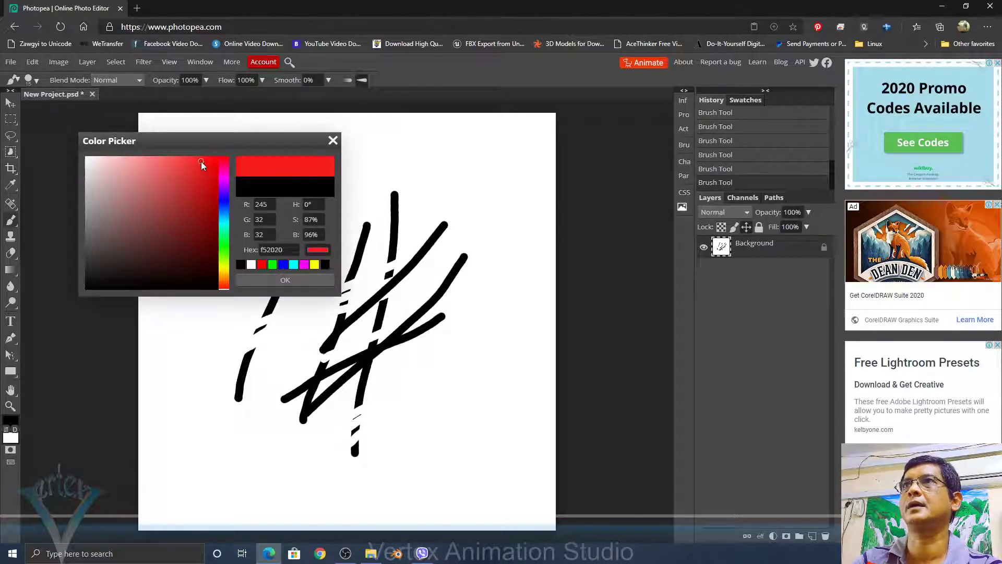
left_click(482, 250)
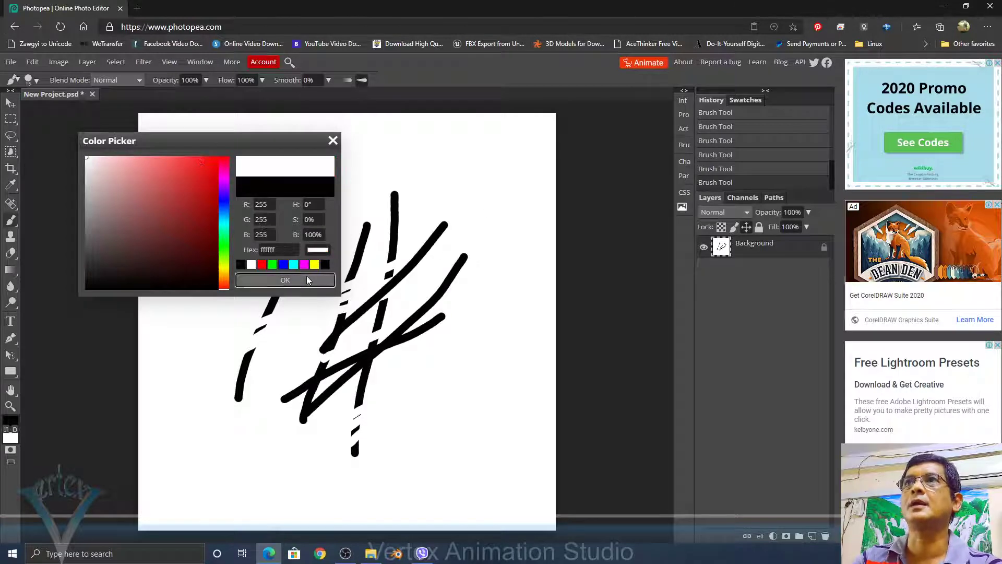
left_click(285, 280)
- Set the foreground colour to a deep red and paint four diagonal strokes over the black lines
left_click(9, 421)
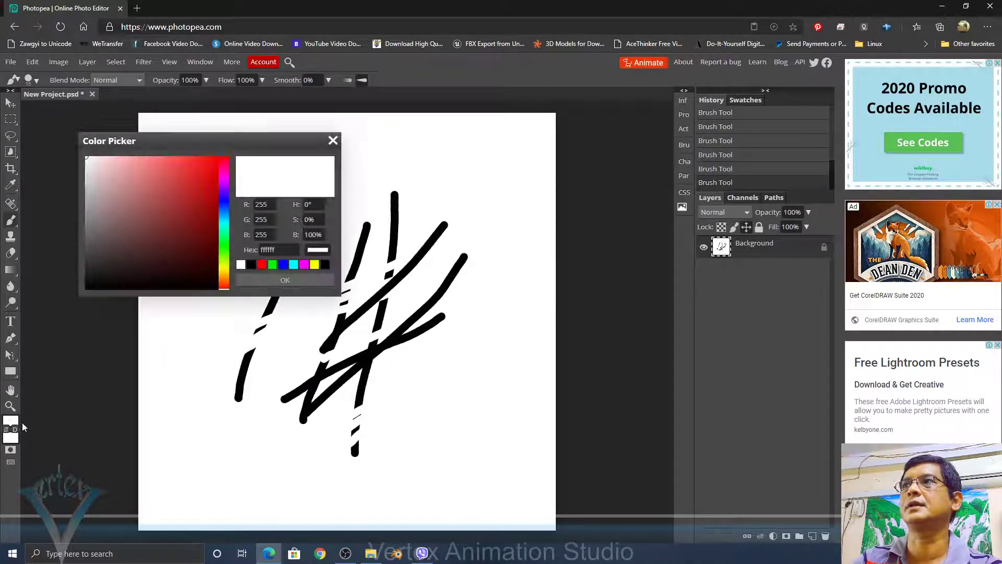
left_click(194, 189)
left_click(278, 283)
left_click_drag(428, 159, 258, 335)
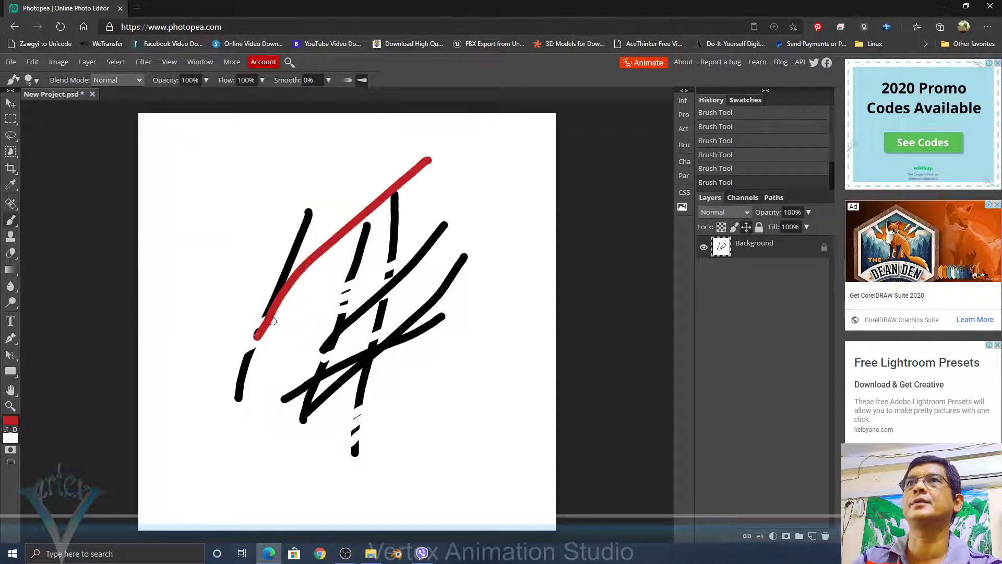
left_click_drag(436, 207, 255, 406)
left_click_drag(398, 286, 244, 501)
left_click_drag(345, 437, 281, 509)
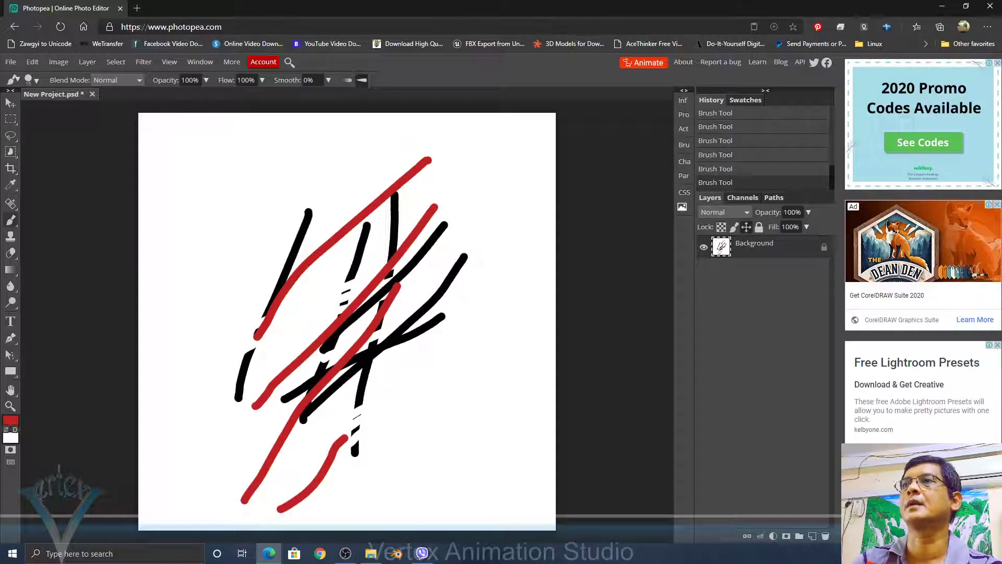
- Set the background colour to green (0ce573) and paint two more red diagonal strokes with the foreground colour
left_click(11, 437)
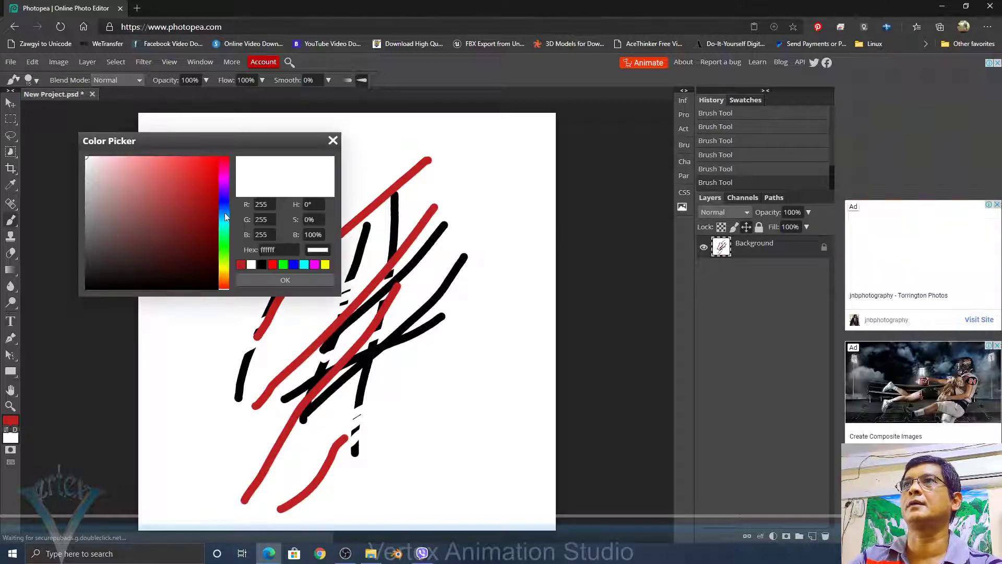
left_click(224, 235)
left_click(212, 169)
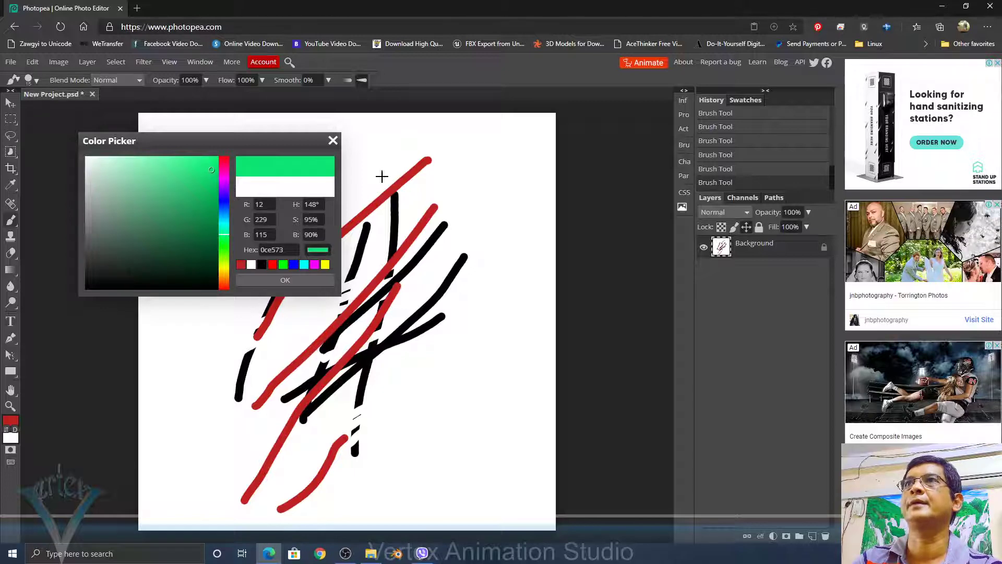
left_click(292, 280)
mouse_move(491, 209)
left_mouse_down()
mouse_move(369, 358)
mouse_move(262, 440)
left_mouse_up()
left_click_drag(423, 216, 235, 356)
- Swap the foreground and background colours and paint a series of green strokes over the red and black lines
key("x")
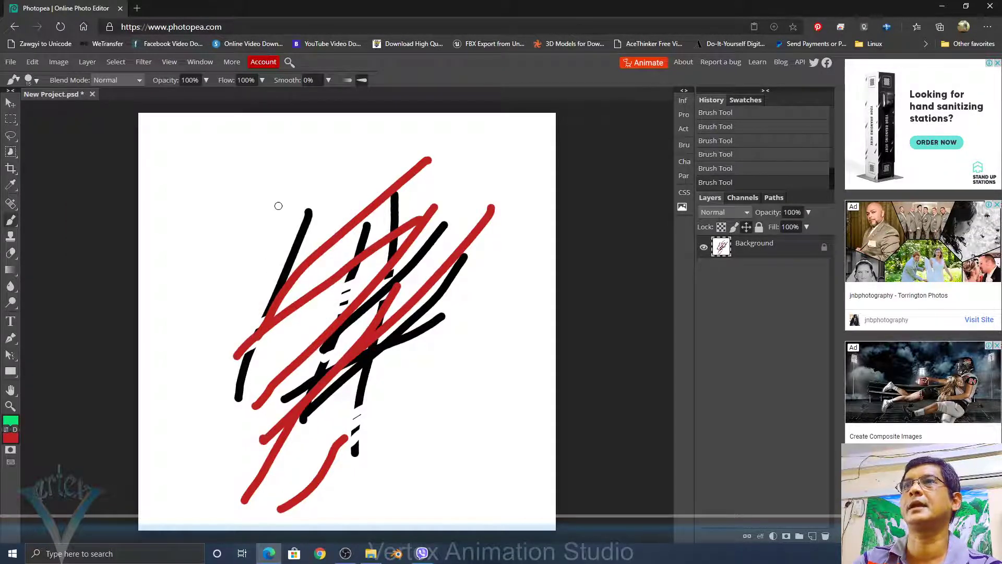
left_click_drag(277, 197, 154, 468)
left_click_drag(326, 255, 271, 475)
left_click_drag(350, 287, 316, 432)
left_click_drag(432, 357, 347, 490)
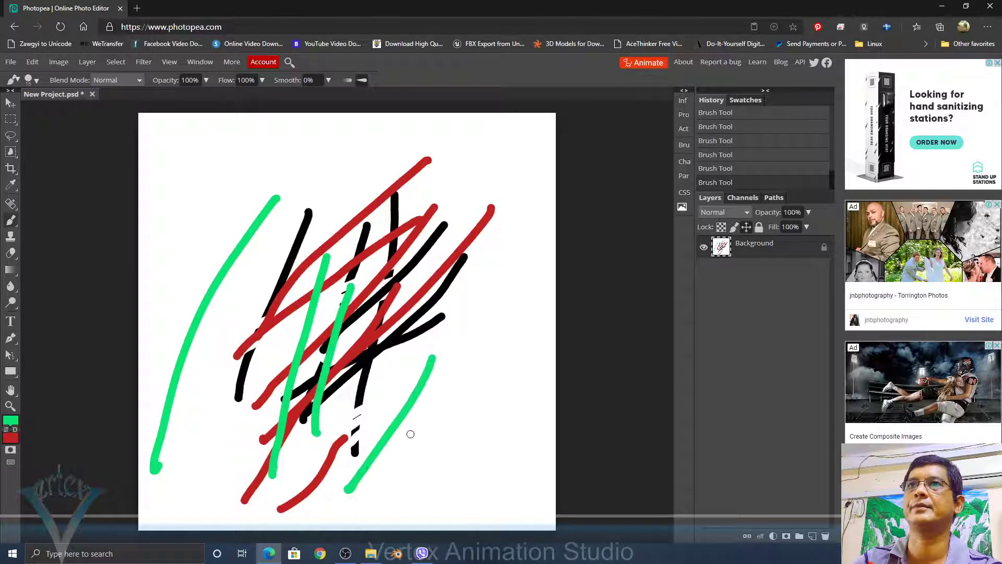
left_click_drag(474, 301, 405, 389)
left_click_drag(317, 159, 434, 429)
left_click_drag(262, 209, 302, 451)
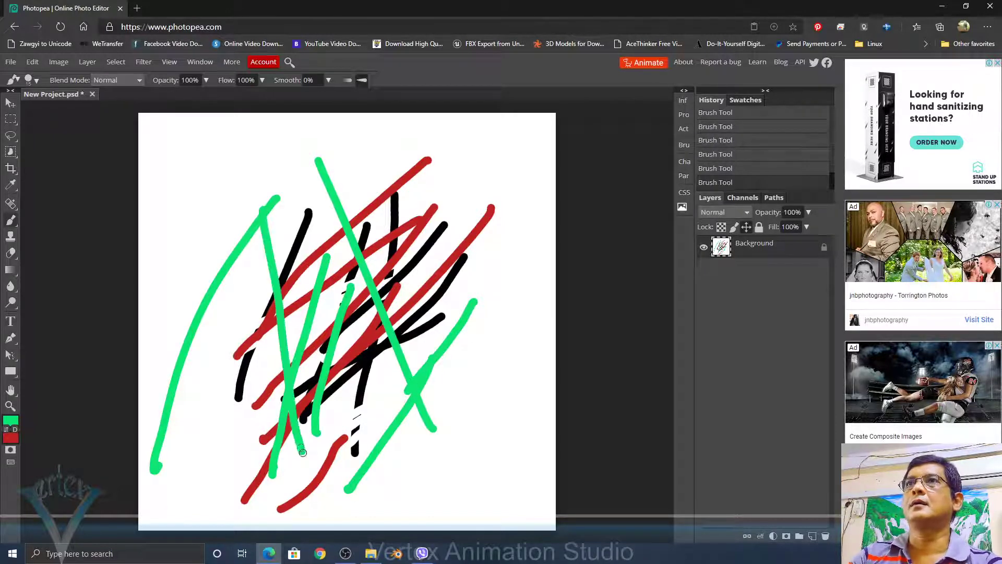
left_click_drag(450, 201, 360, 359)
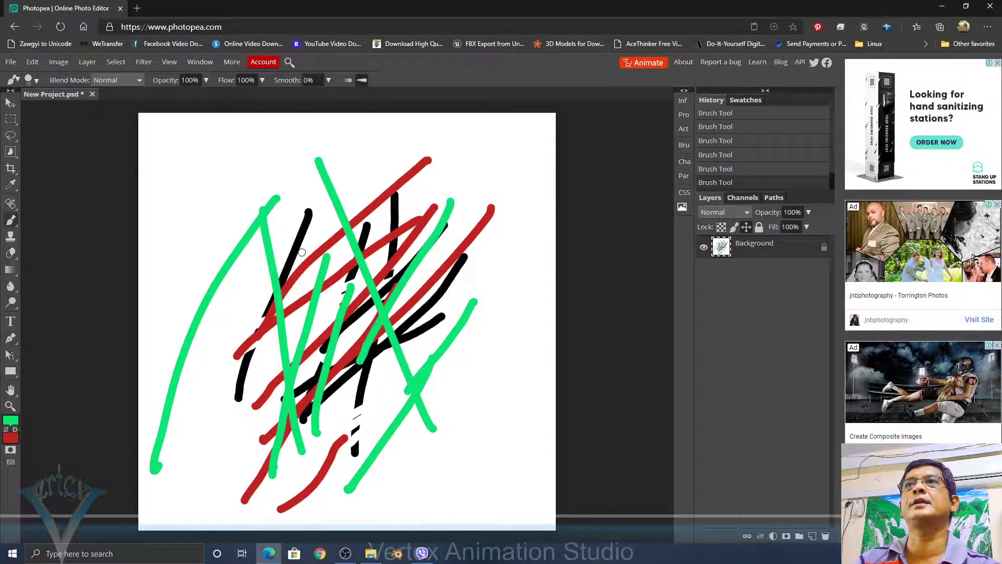
left_click_drag(368, 169, 281, 372)
left_click_drag(383, 238, 326, 344)
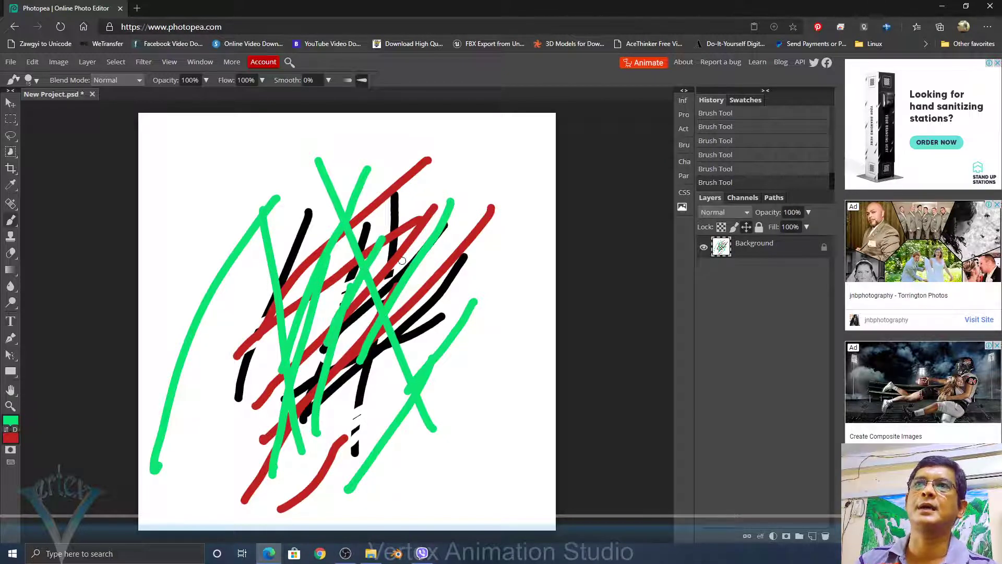
left_click_drag(412, 248, 326, 388)
left_click_drag(433, 310, 365, 361)
left_click_drag(404, 222, 252, 291)
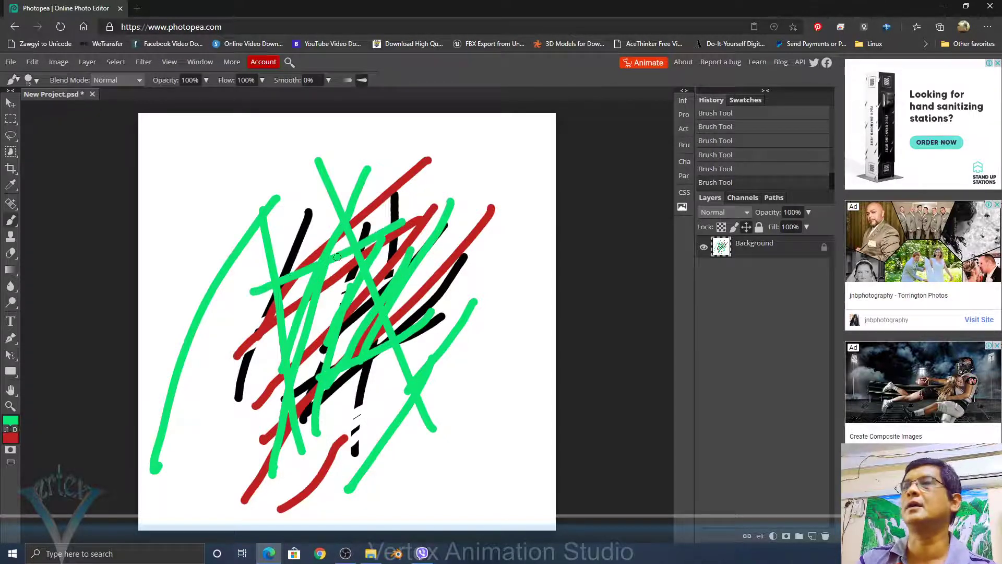
- Paint a series of overlapping green diagonal strokes across the middle of the red and black lines
left_click_drag(399, 213, 343, 271)
left_click_drag(412, 230, 330, 370)
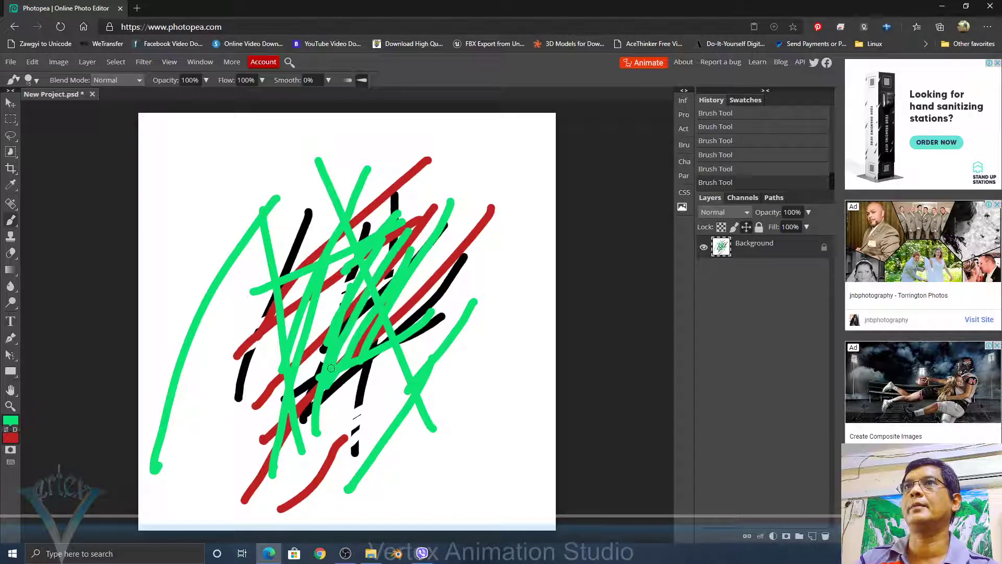
left_click_drag(406, 281, 339, 407)
left_click_drag(430, 316, 357, 404)
left_click_drag(420, 290, 350, 336)
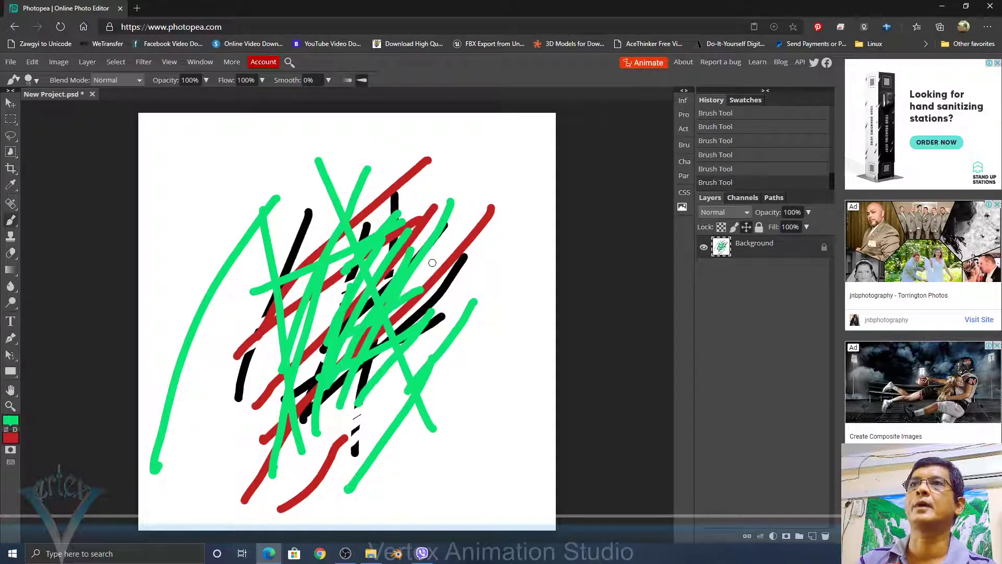
left_click_drag(433, 251, 348, 292)
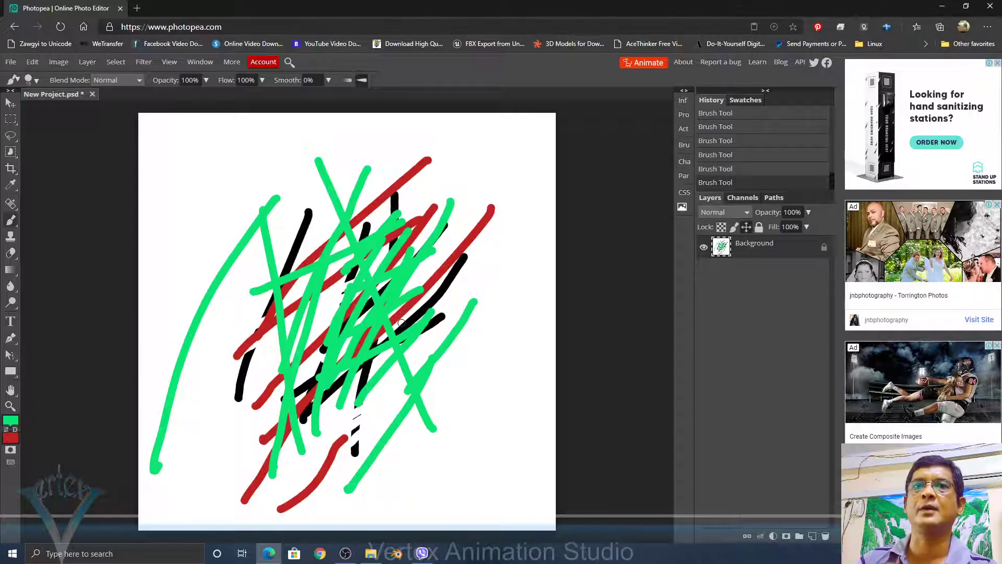
left_click_drag(457, 301, 410, 366)
mouse_move(444, 282)
left_mouse_down()
mouse_move(383, 415)
mouse_move(355, 350)
left_mouse_up()
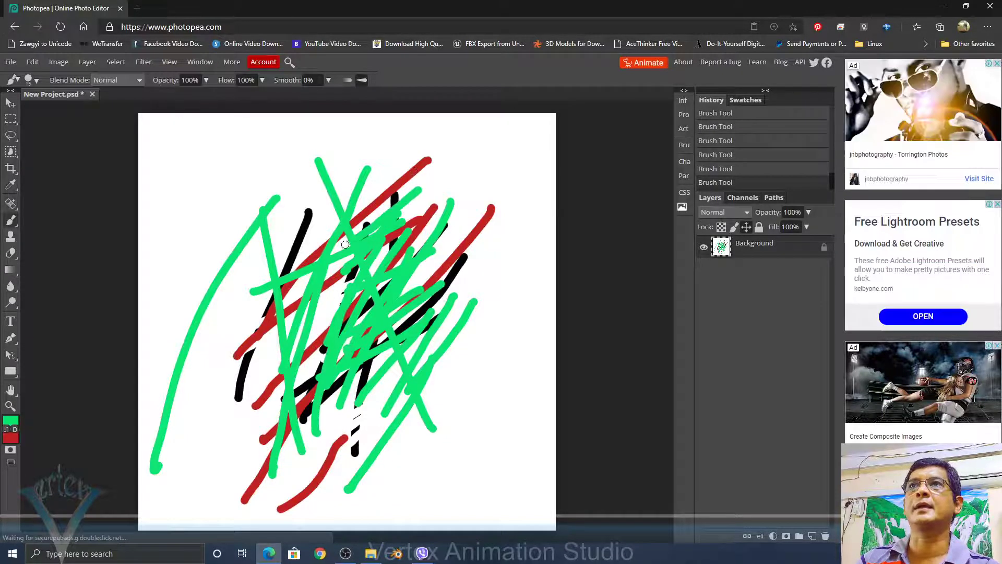
left_click_drag(420, 188, 316, 236)
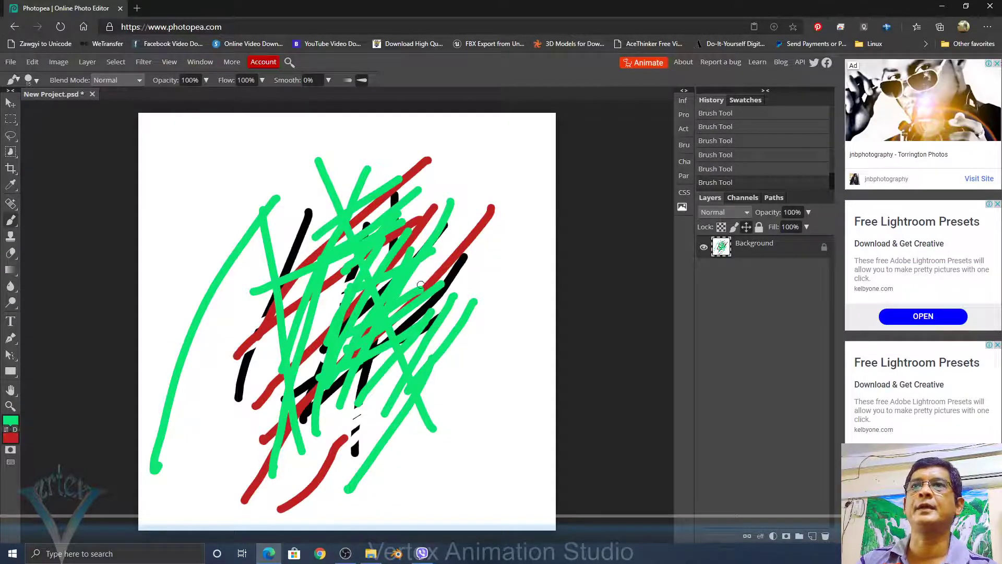
mouse_move(421, 284)
left_mouse_down()
mouse_move(337, 384)
mouse_move(409, 293)
mouse_move(395, 351)
left_mouse_up()
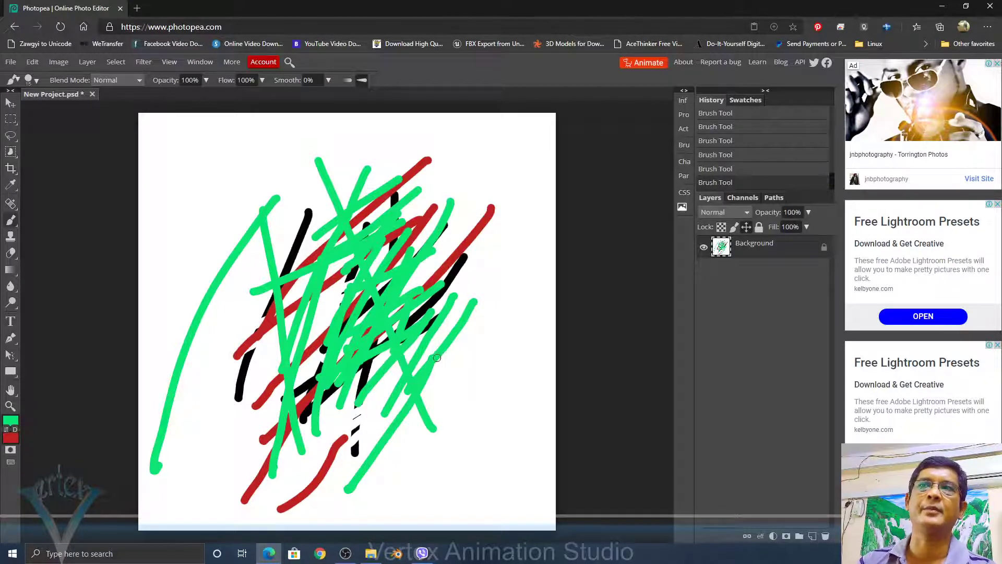
- Add dense green strokes over the lower-right, upper and upper-left parts of the scribble
left_click_drag(437, 358, 383, 464)
left_click_drag(443, 399, 406, 473)
mouse_move(424, 419)
left_mouse_down()
mouse_move(422, 441)
mouse_move(436, 406)
mouse_move(405, 449)
mouse_move(419, 416)
mouse_move(409, 433)
mouse_move(406, 423)
mouse_move(434, 398)
left_mouse_up()
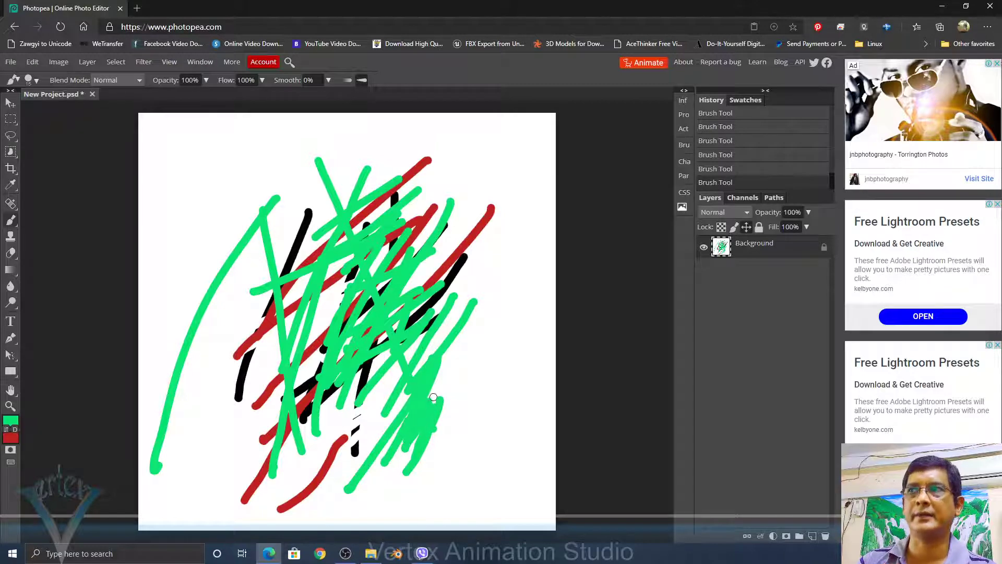
left_click_drag(382, 181, 318, 334)
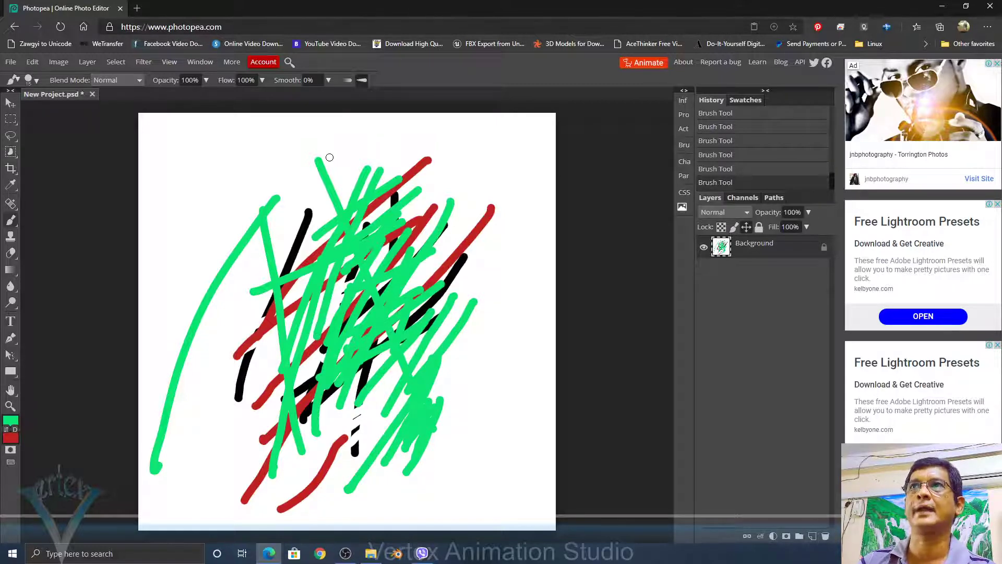
mouse_move(330, 157)
left_mouse_down()
mouse_move(284, 240)
mouse_move(300, 193)
mouse_move(289, 207)
mouse_move(328, 172)
mouse_move(320, 206)
mouse_move(348, 209)
left_mouse_up()
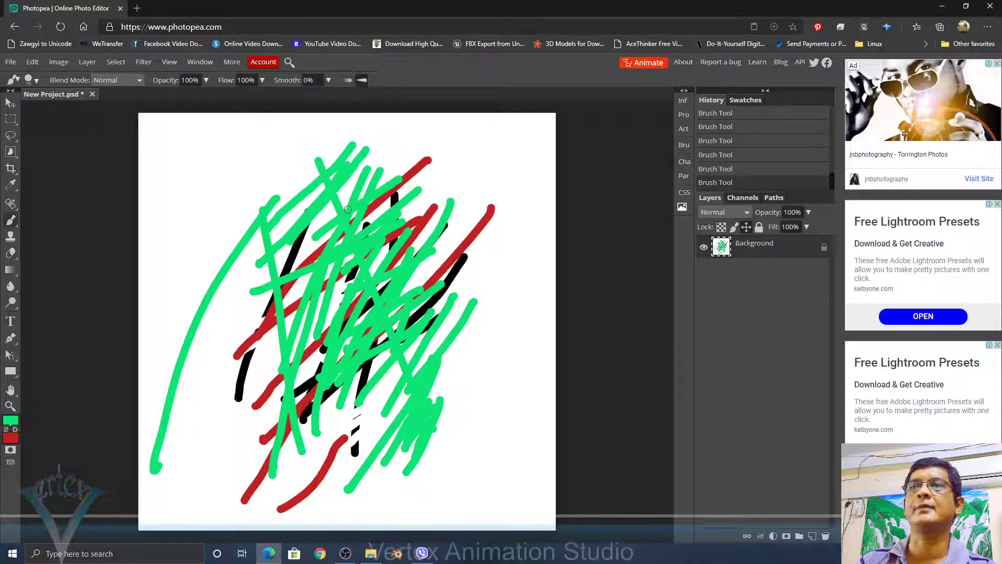
mouse_move(329, 300)
left_mouse_down()
mouse_move(450, 266)
mouse_move(426, 387)
mouse_move(464, 319)
mouse_move(406, 427)
mouse_move(439, 370)
mouse_move(413, 403)
left_mouse_up()
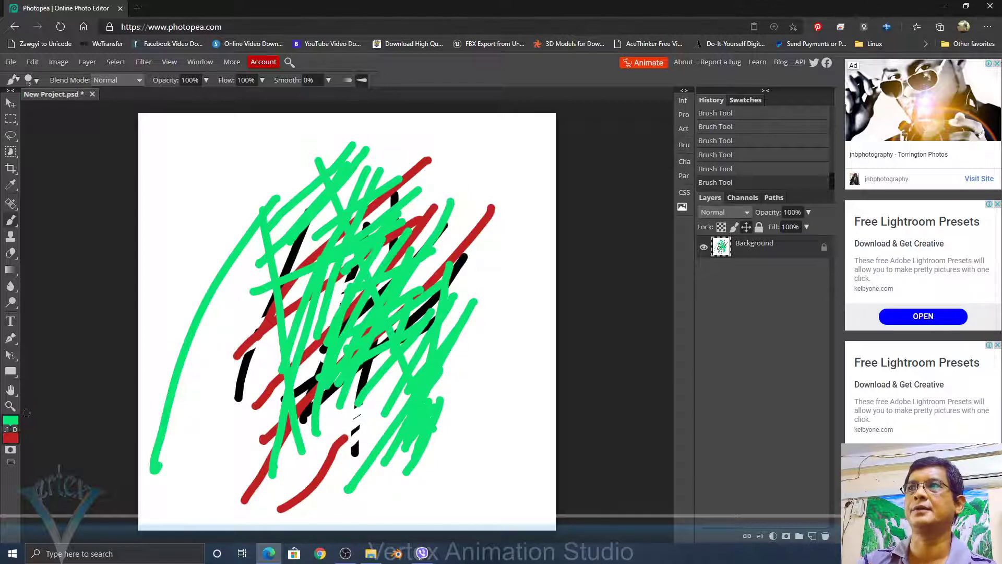
- Reset the colours to the default black and white and paint black diagonal strokes over the green lines
key("d")
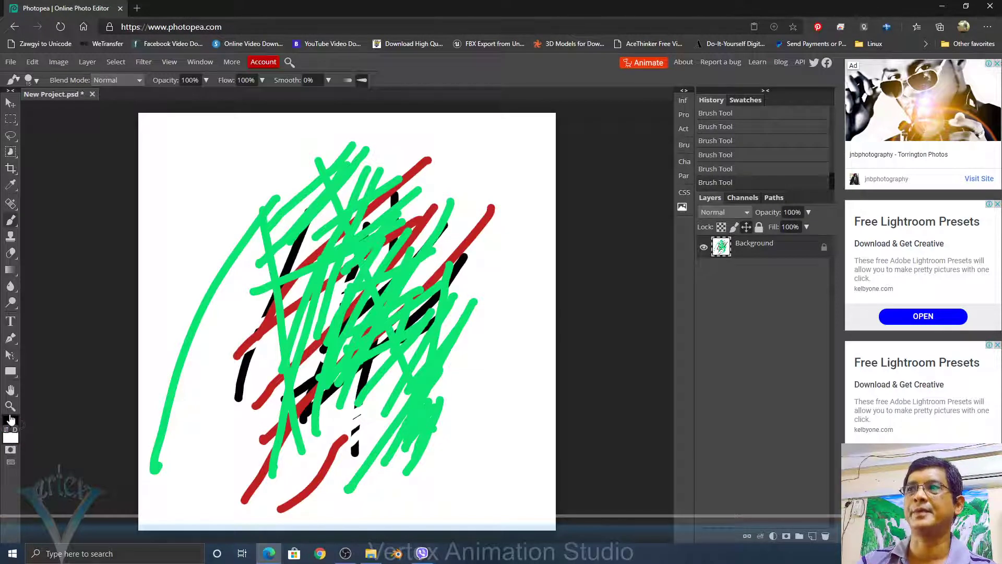
mouse_move(444, 355)
left_mouse_down()
mouse_move(399, 462)
mouse_move(436, 311)
mouse_move(297, 418)
left_mouse_up()
left_click_drag(381, 276, 282, 376)
left_click_drag(431, 254, 366, 321)
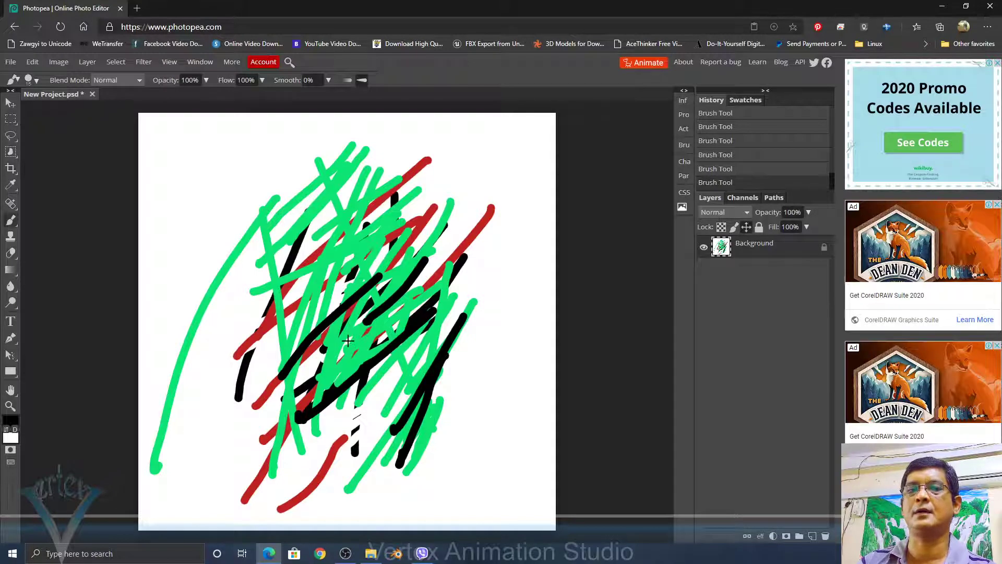
- Fill the Background layer with the black foreground colour and refill it with the white background colour
key("alt+BackSpace")
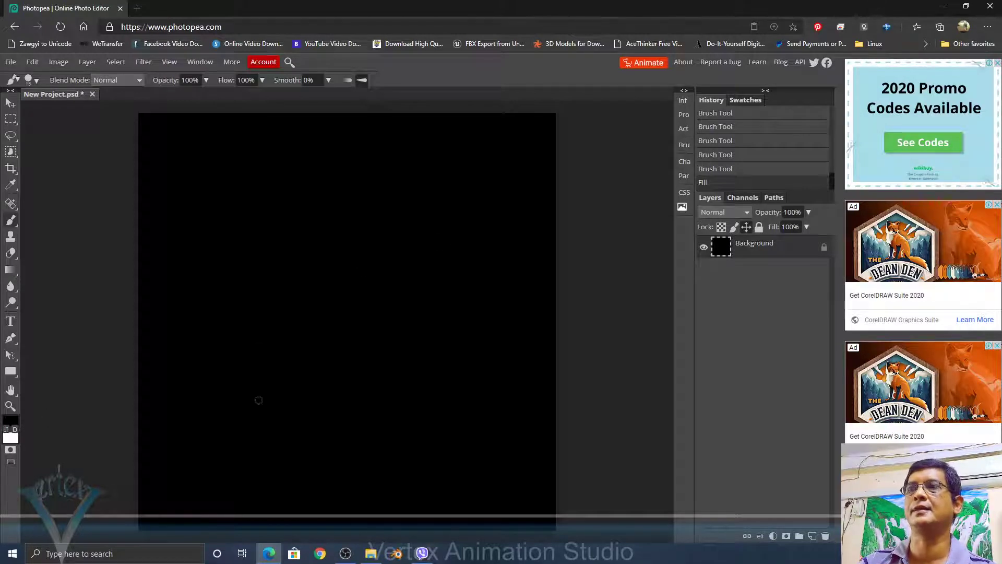
key("ctrl+BackSpace")
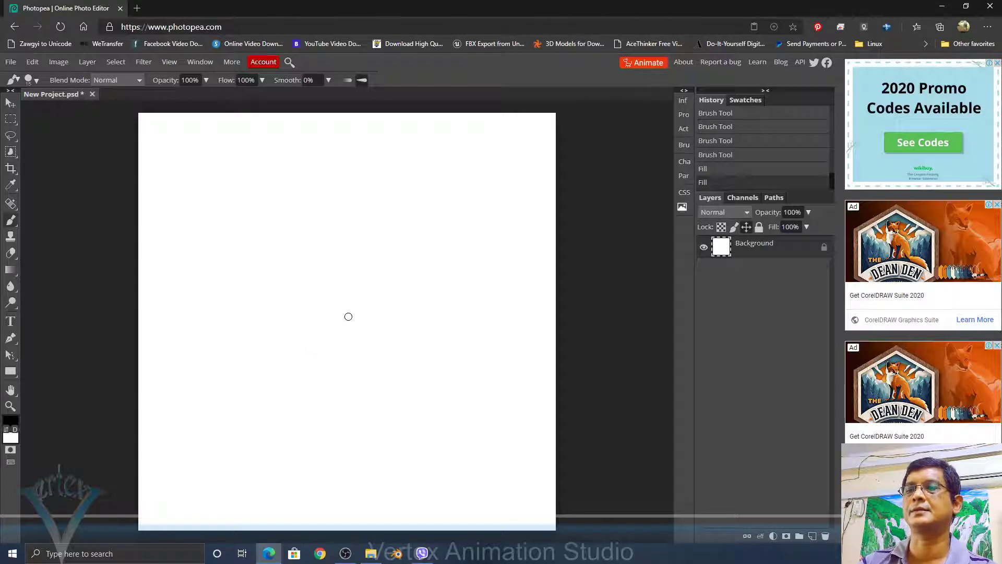
- Paint several black diagonal and crossing strokes on the blank white canvas
left_click_drag(496, 199, 412, 346)
left_click_drag(444, 216, 345, 331)
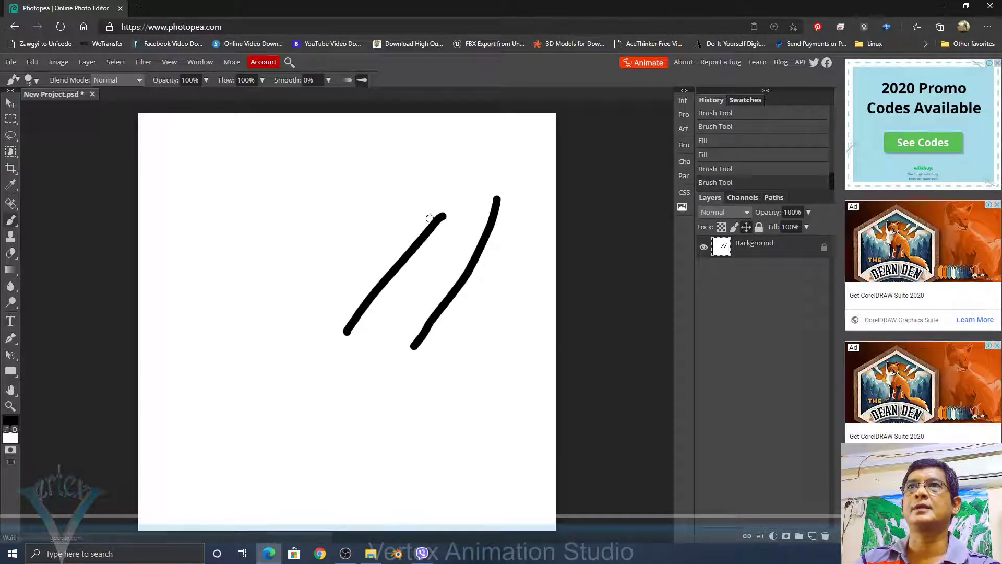
left_click_drag(406, 245, 361, 364)
mouse_move(416, 334)
left_mouse_down()
mouse_move(397, 398)
mouse_move(371, 395)
left_mouse_up()
left_click_drag(368, 353, 428, 320)
mouse_move(401, 278)
left_mouse_down()
mouse_move(356, 327)
mouse_move(396, 293)
mouse_move(374, 340)
left_mouse_up()
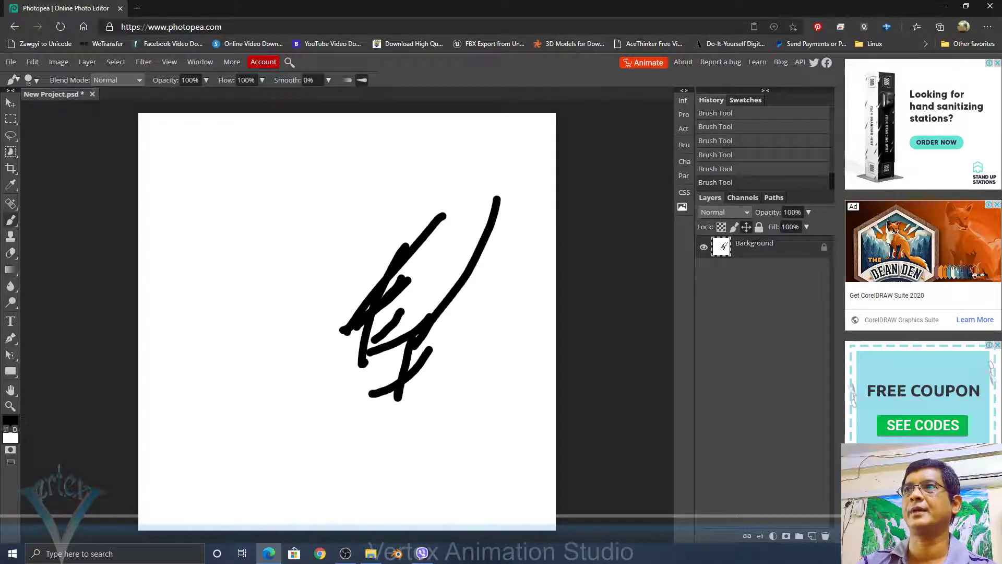
- Set the foreground colour to white sampled from the canvas and paint a stroke over the black marks
left_click(10, 420)
left_click(198, 190)
left_click(224, 203)
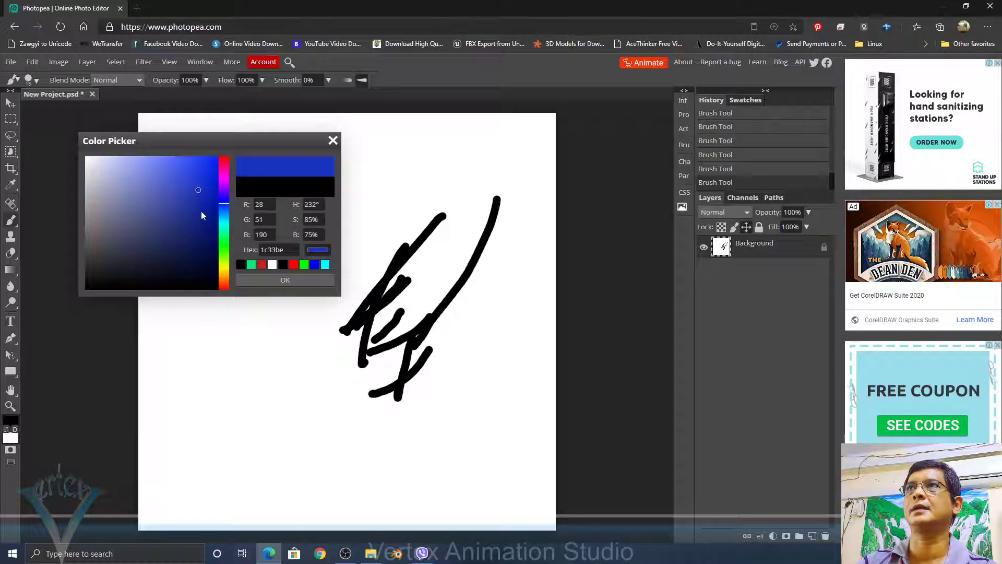
left_click(202, 210)
left_click(495, 242)
left_click(321, 285)
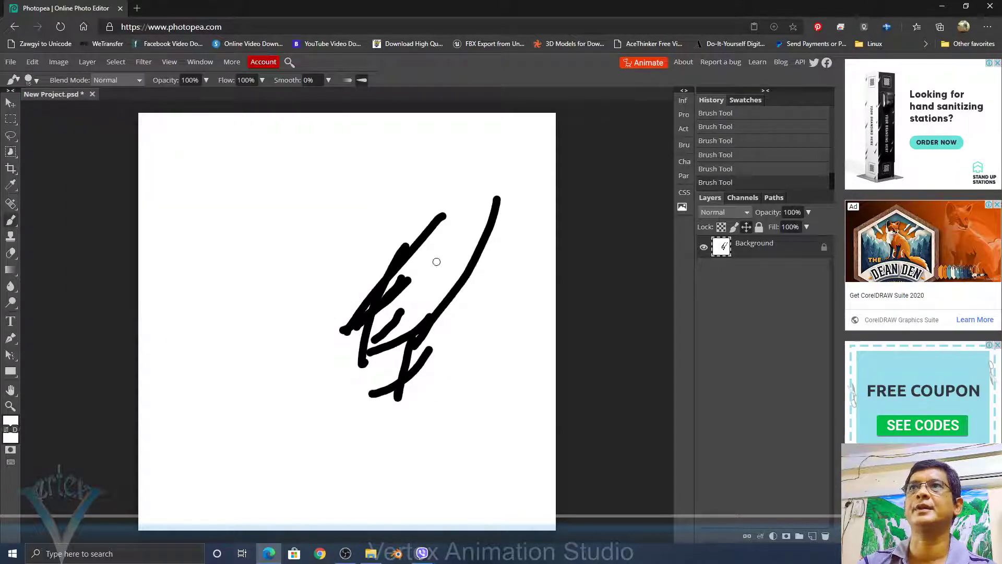
left_click_drag(403, 311, 362, 365)
left_click(11, 407)
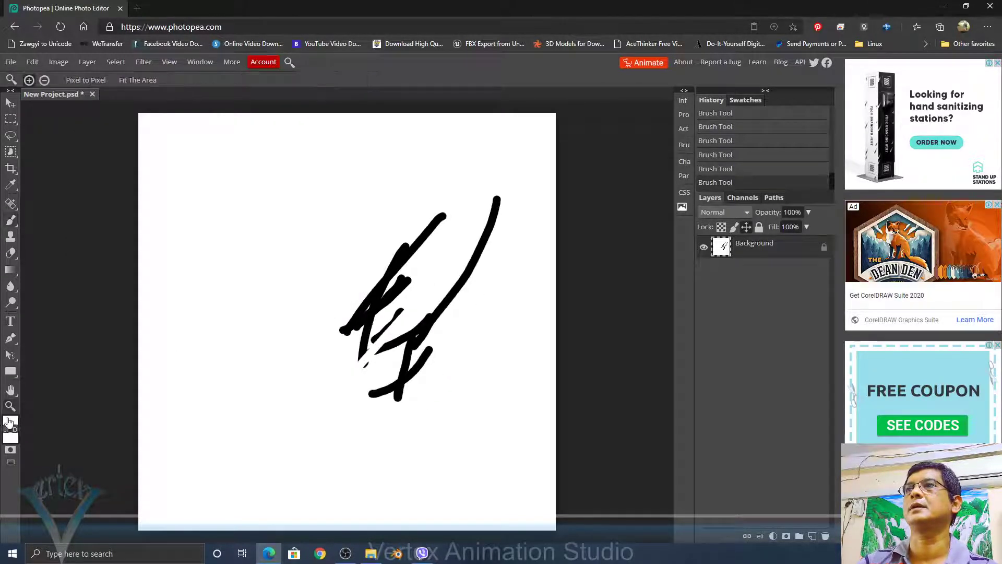
- Set the foreground colour to blue (2940cd)
left_click(10, 419)
left_click(192, 182)
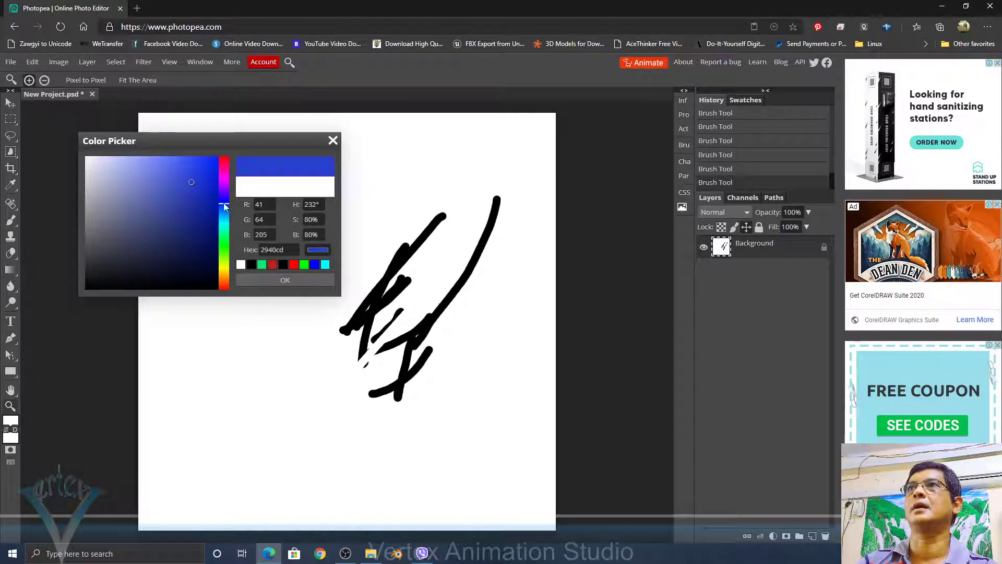
left_click(285, 280)
- With the Brush tool, paint three blue diagonal strokes close together near the canvas's lower-left corner
scroll(340, 230, "down", 10)
scroll(342, 324, "up", 8)
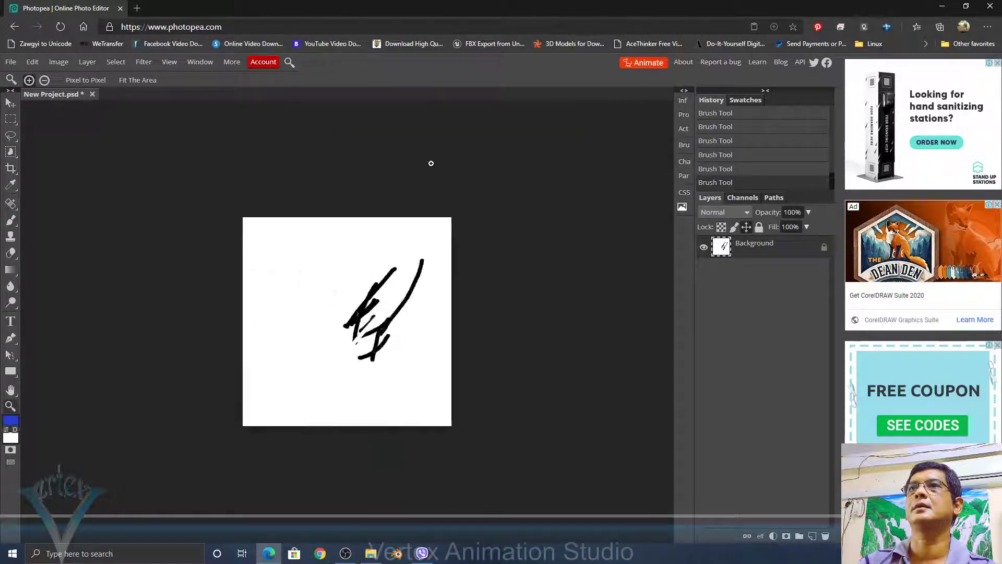
scroll(429, 162, "up", 2)
scroll(506, 275, "up", 2)
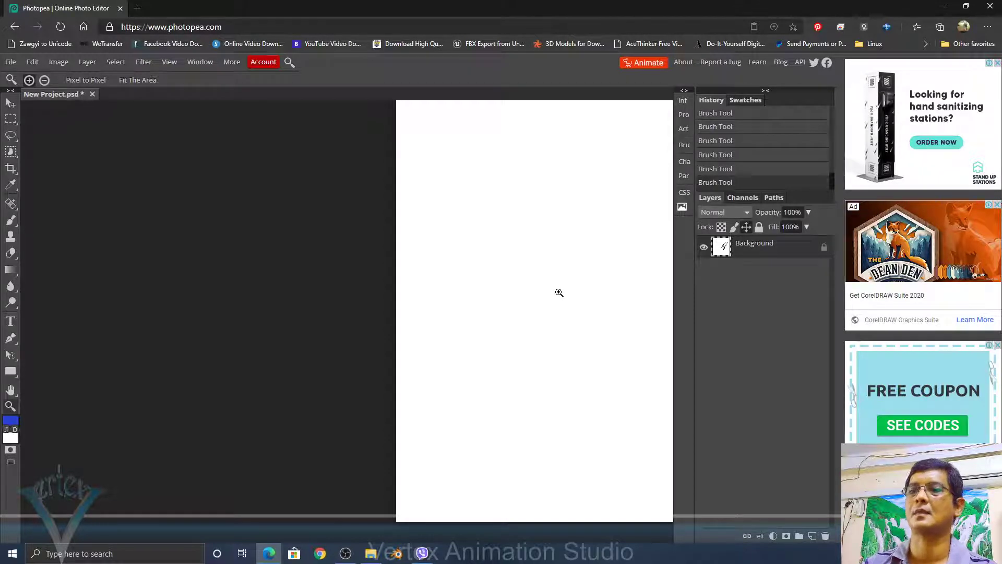
key("F11")
key("F11")
right_click(483, 278)
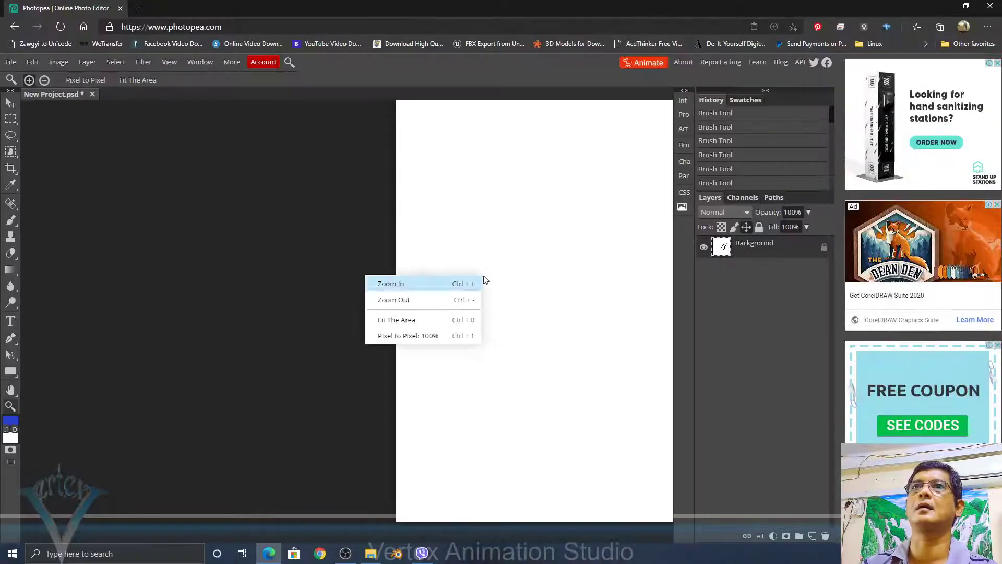
left_click(548, 184)
left_click(585, 218)
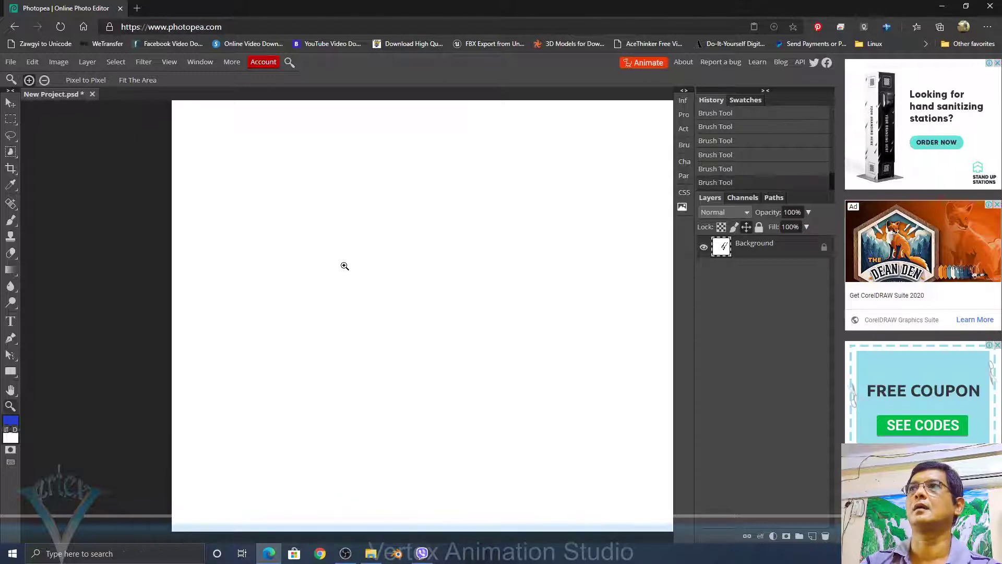
key("b")
mouse_move(315, 412)
left_mouse_down()
mouse_move(485, 237)
mouse_move(363, 438)
left_mouse_up()
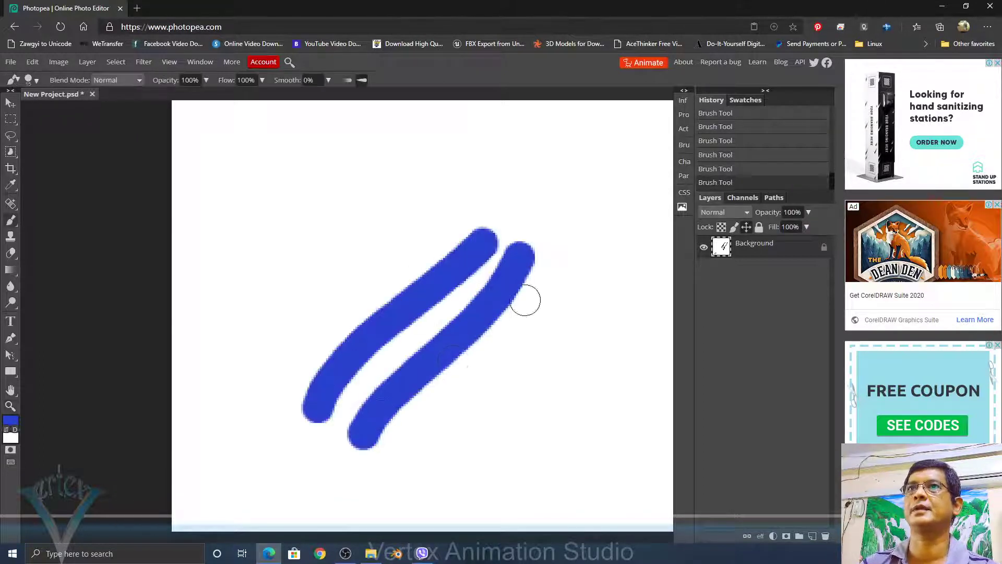
left_click_drag(543, 264, 420, 396)
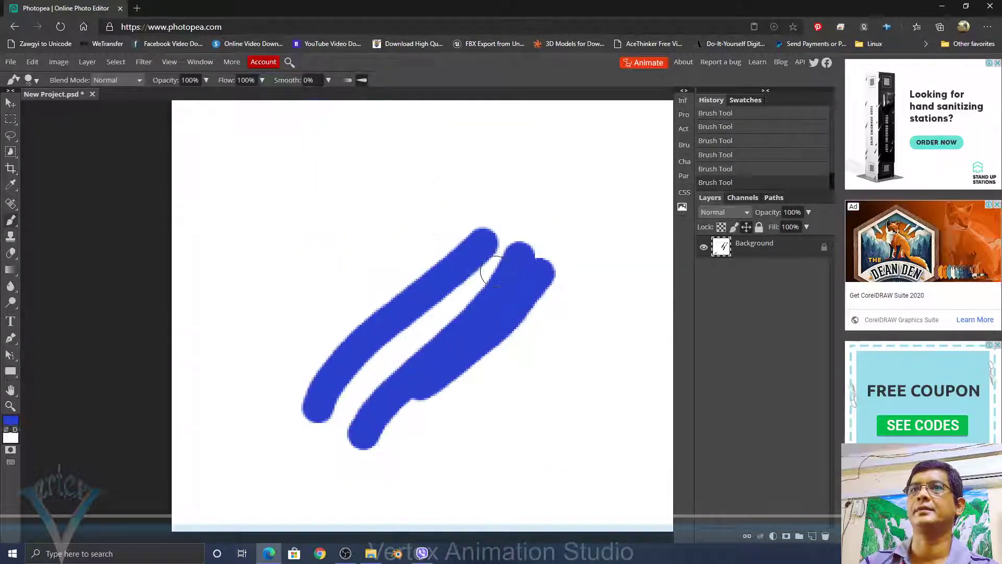
- Paint two near-vertical blue strokes beside the black marks in the middle of the canvas
scroll(496, 271, "right", 10)
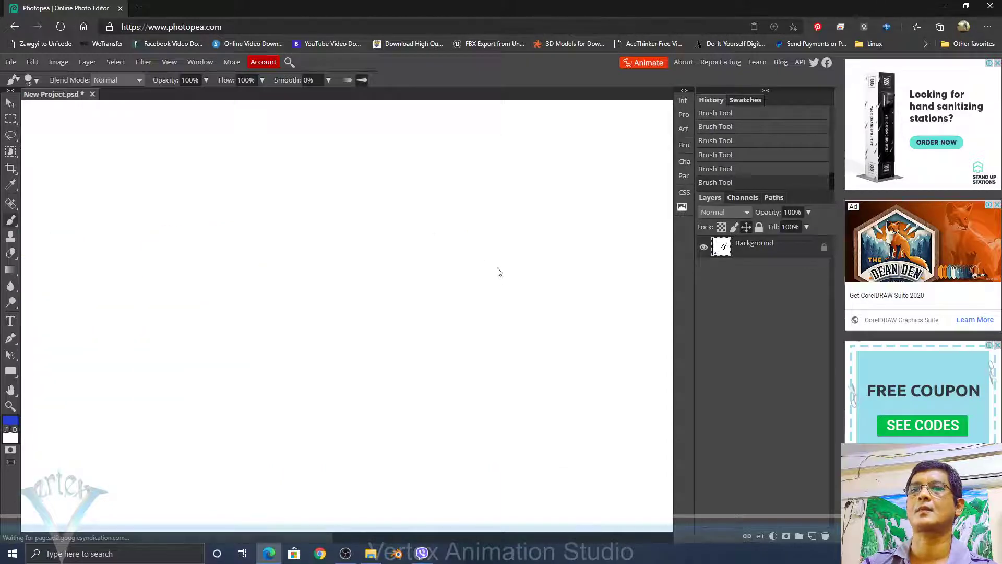
scroll(497, 272, "down", 3)
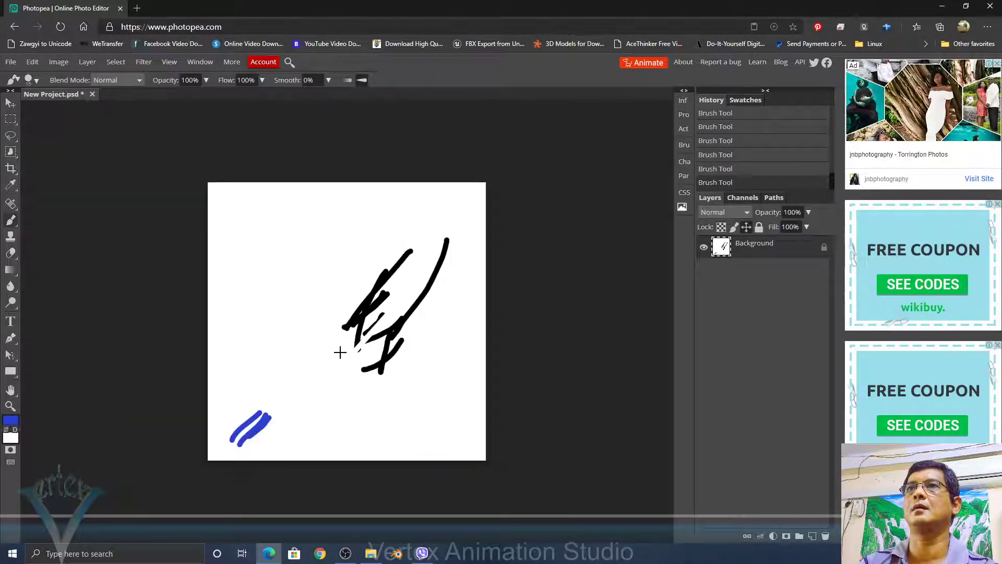
left_click_drag(311, 325, 306, 389)
left_click_drag(348, 312, 333, 375)
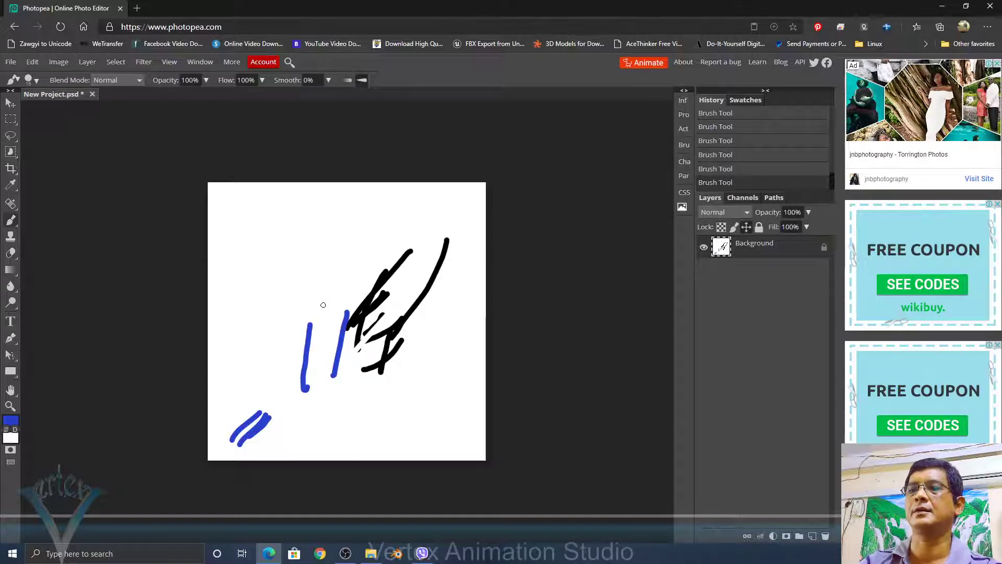
- Restore the default black and white colours, and fill the layer with the foreground black, then the background white
key("d")
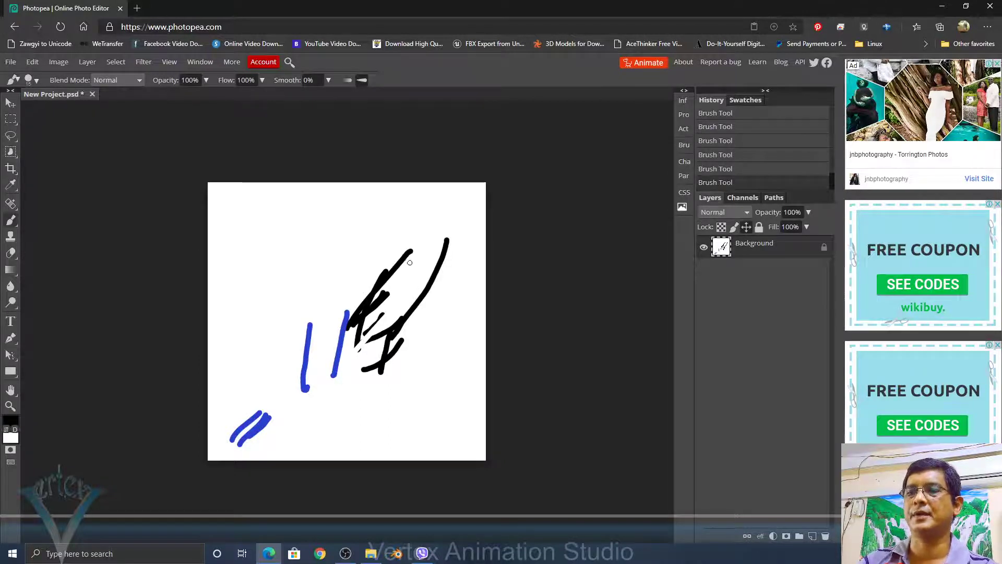
key("alt+BackSpace")
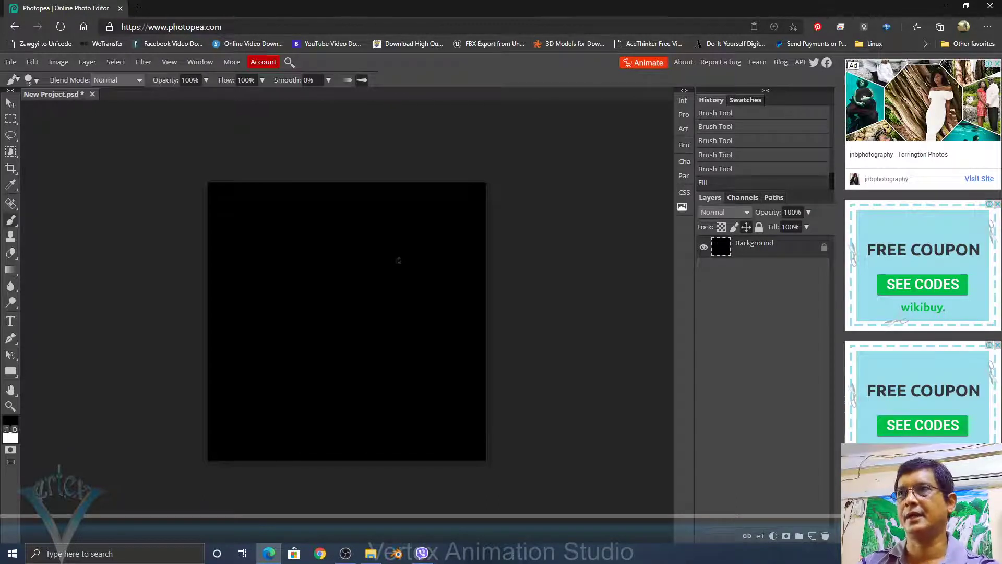
key("ctrl+BackSpace")
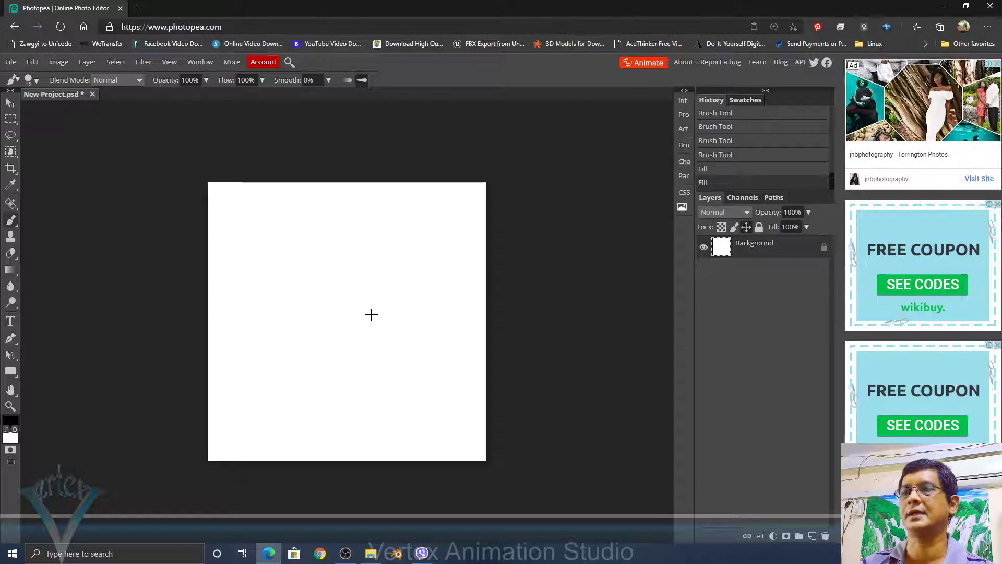
key("ctrl+=")
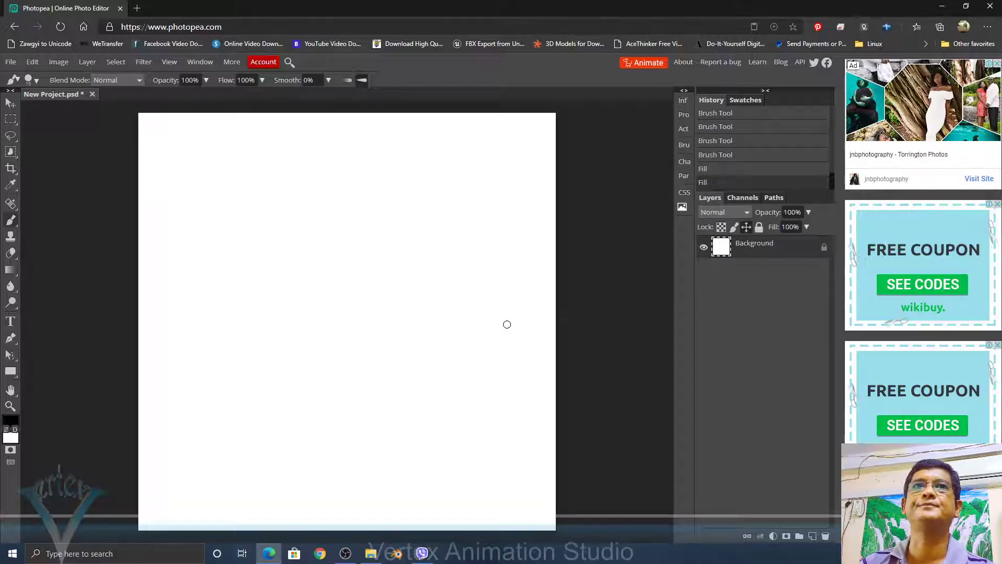
- Minimise the browser and switch to the File Explorer window showing the 2020 3D Render folder
left_click(655, 307)
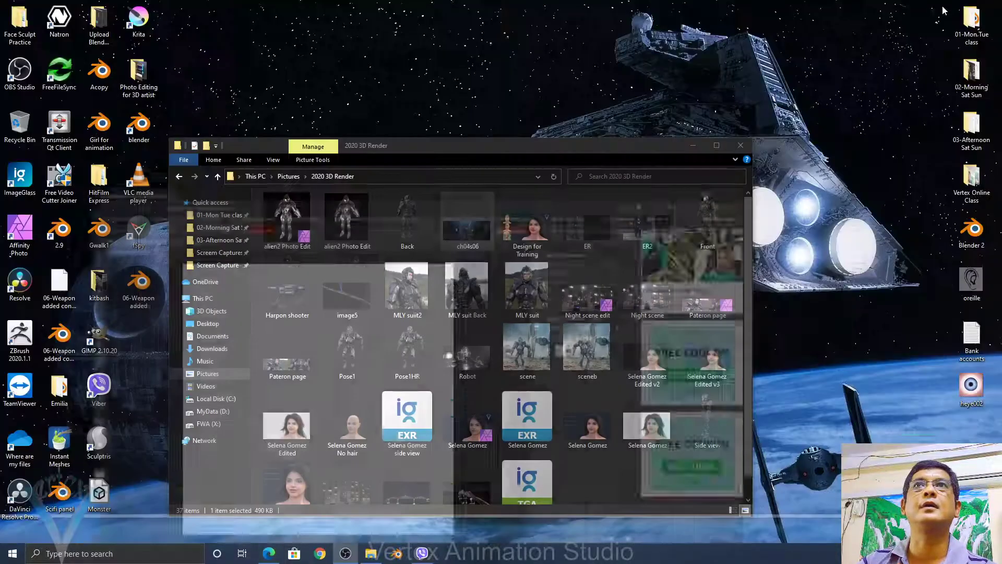
left_click(942, 6)
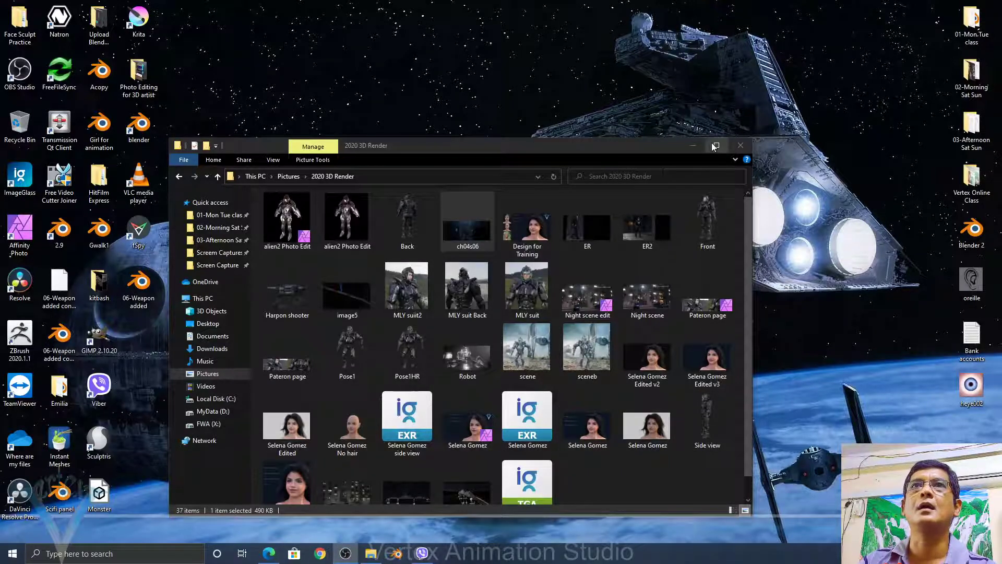
- View the ER2 render full screen, close it, and switch back to Photopea in the browser
double_click(649, 216)
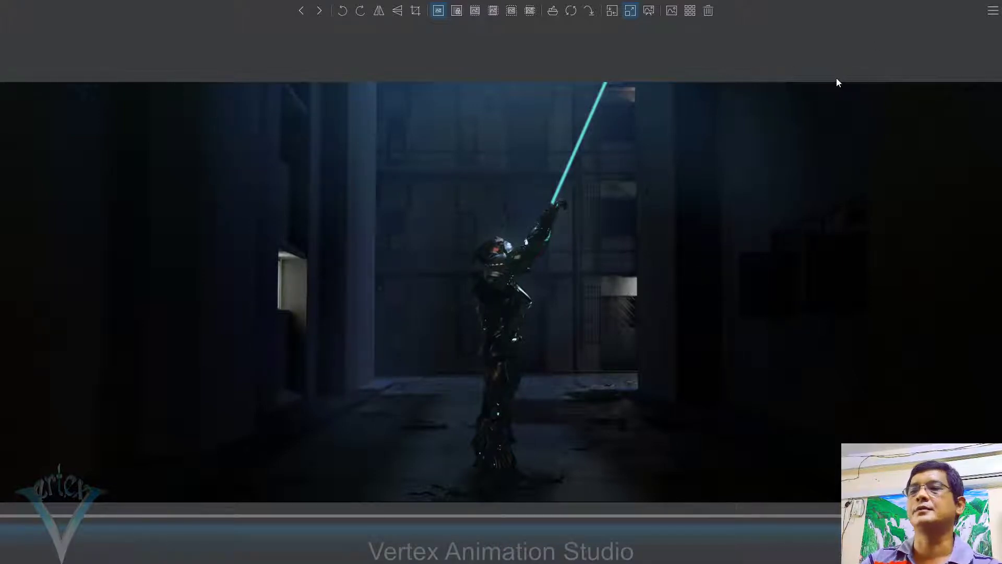
key("Escape")
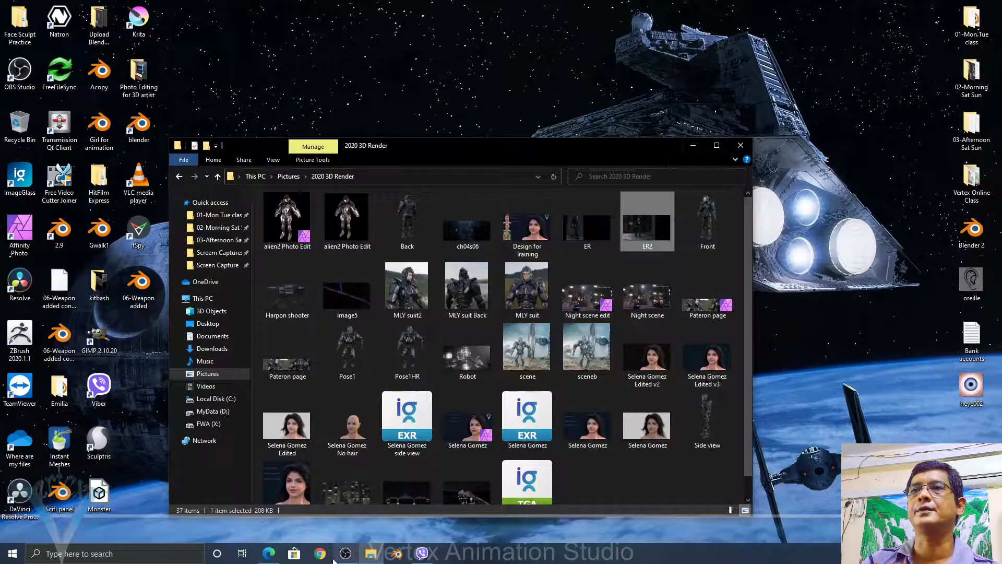
left_click(269, 553)
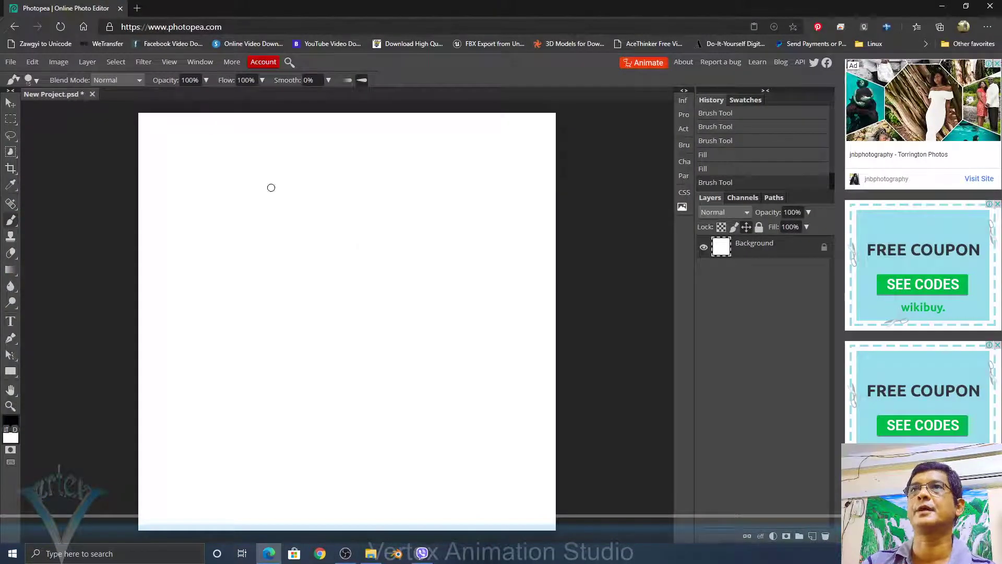
- Close the 800 × 800 project without saving and start a new project from the "What Is Love?" sparrow template
left_click(93, 94)
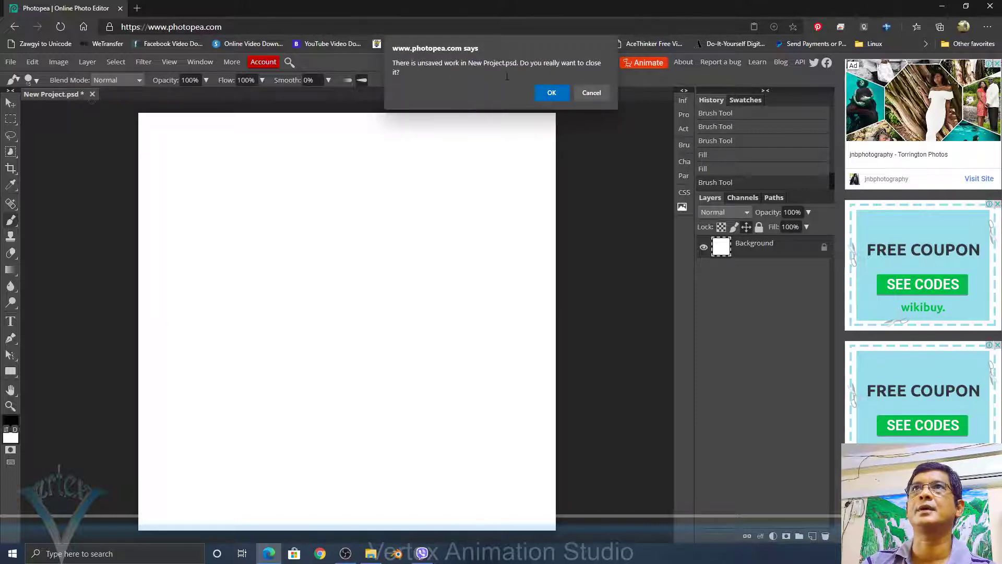
left_click(552, 93)
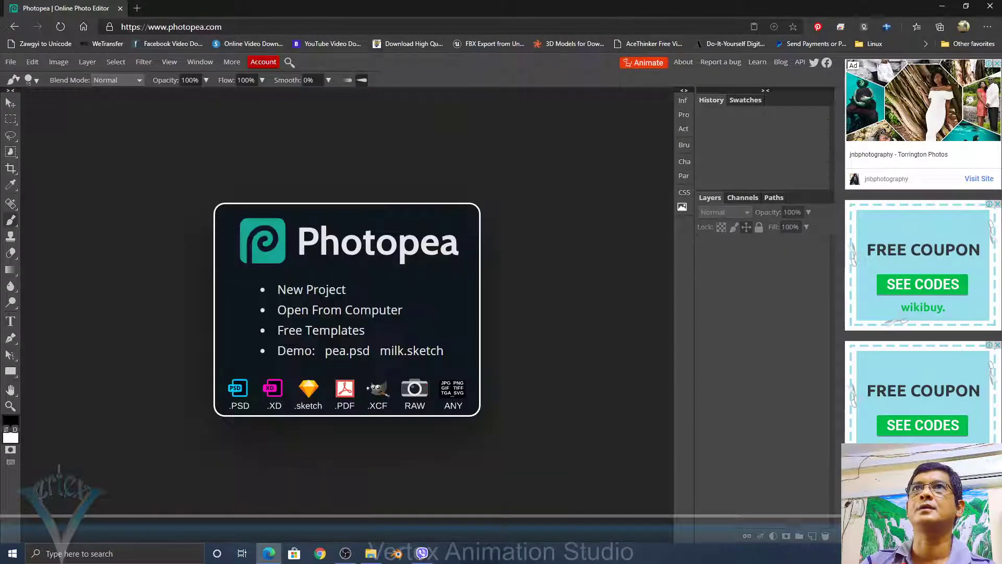
left_click(309, 291)
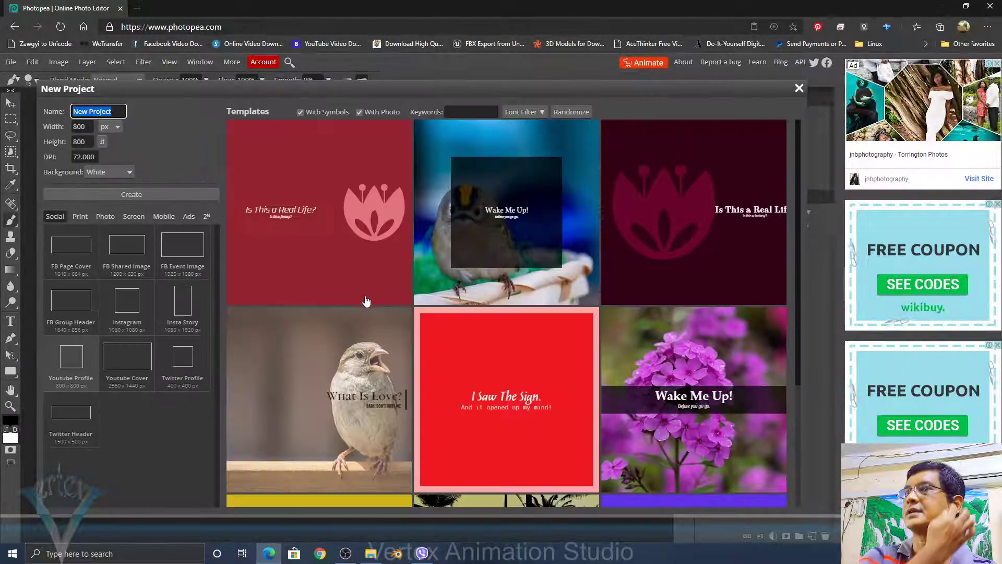
scroll(373, 395, "down", 15)
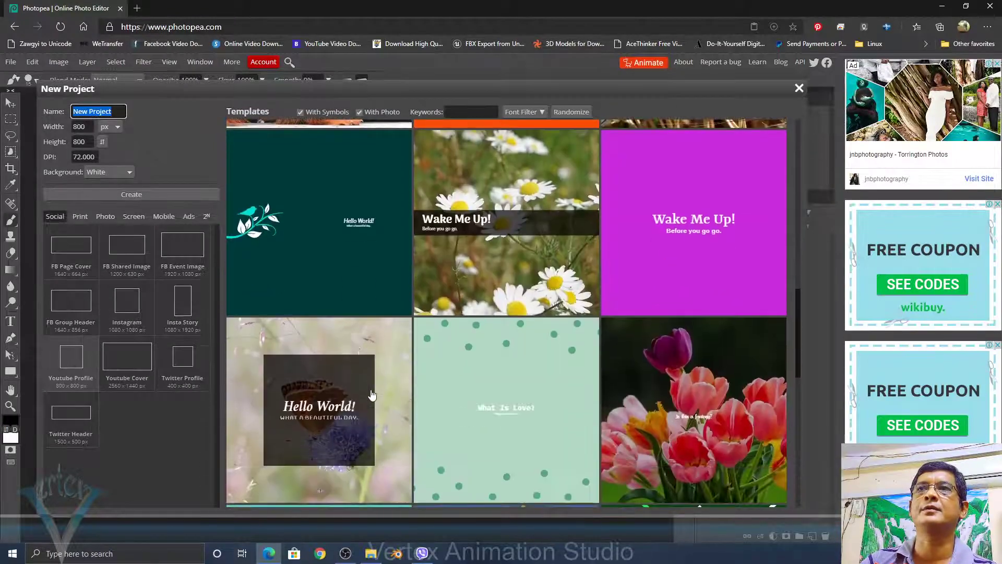
scroll(340, 389, "up", 15)
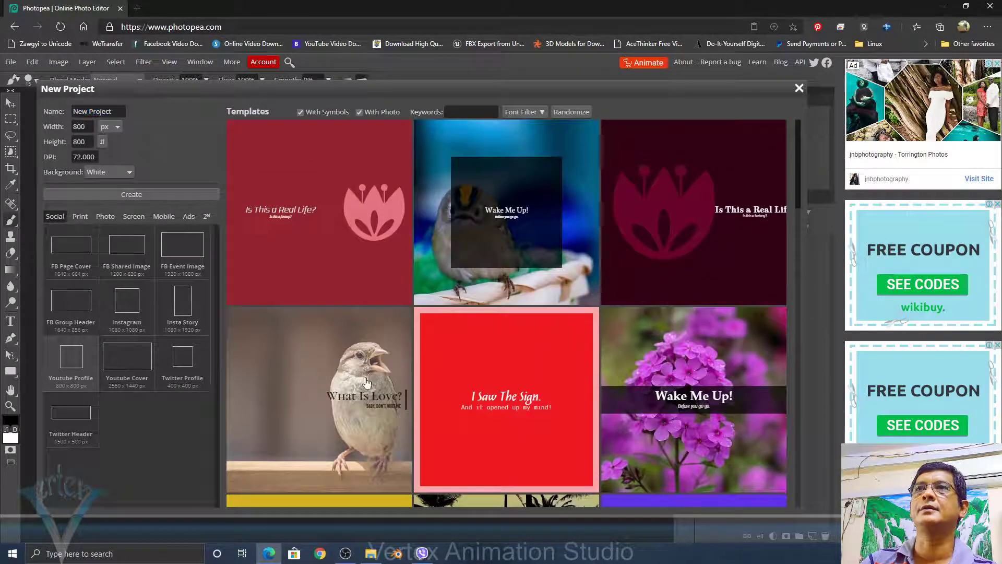
left_click(332, 374)
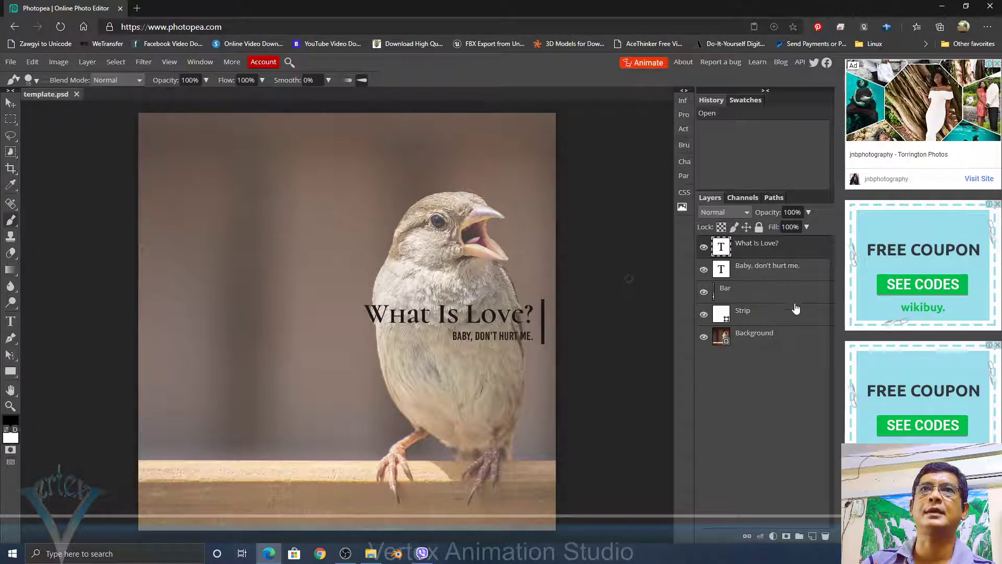
- Delete the two text layers, the Bar layer and the Strip layer, keeping only the Background layer
left_click(826, 536)
left_click(825, 536)
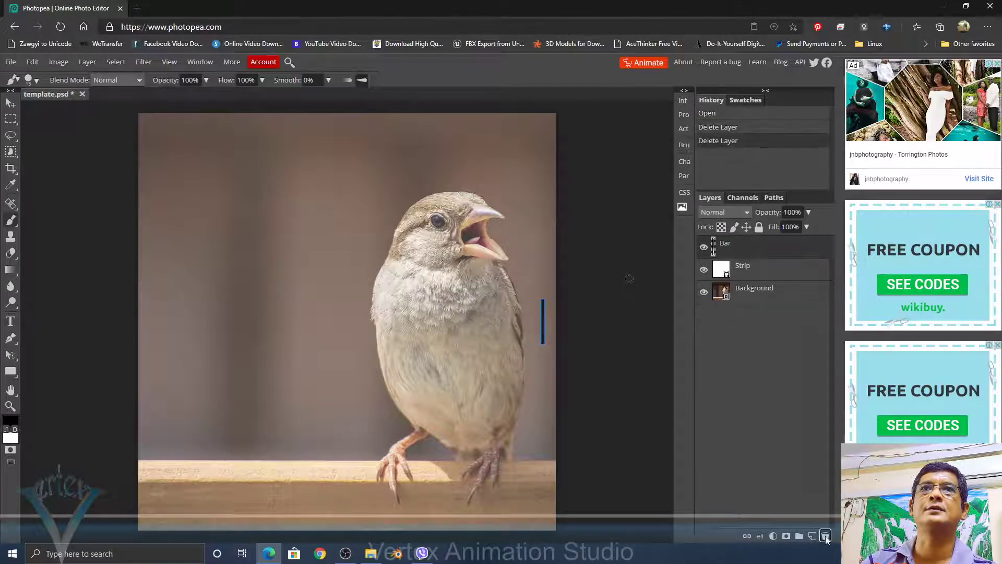
left_click(825, 536)
left_click(825, 536)
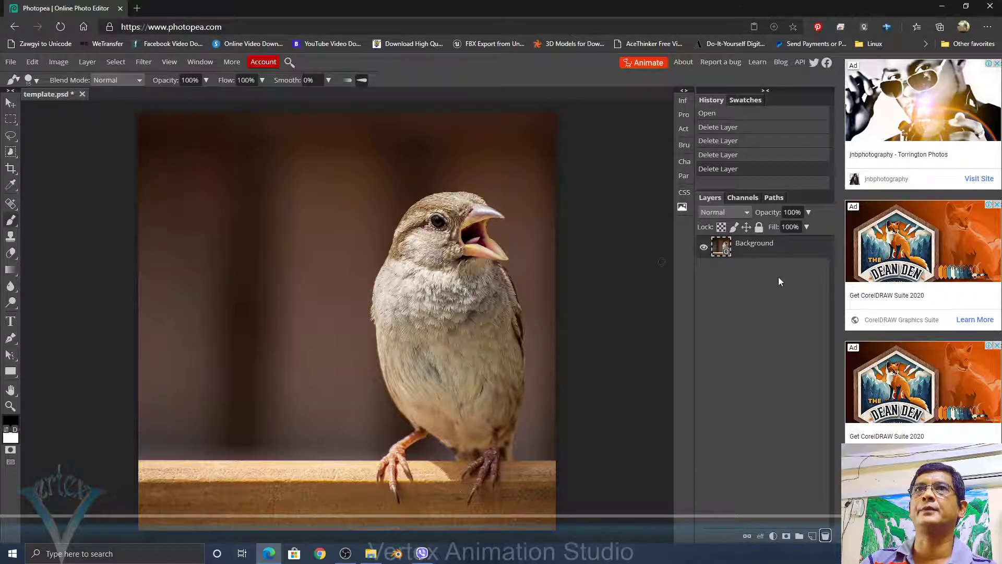
- Toggle the Background layer's visibility off and on, and rasterize the layer
right_click(723, 254)
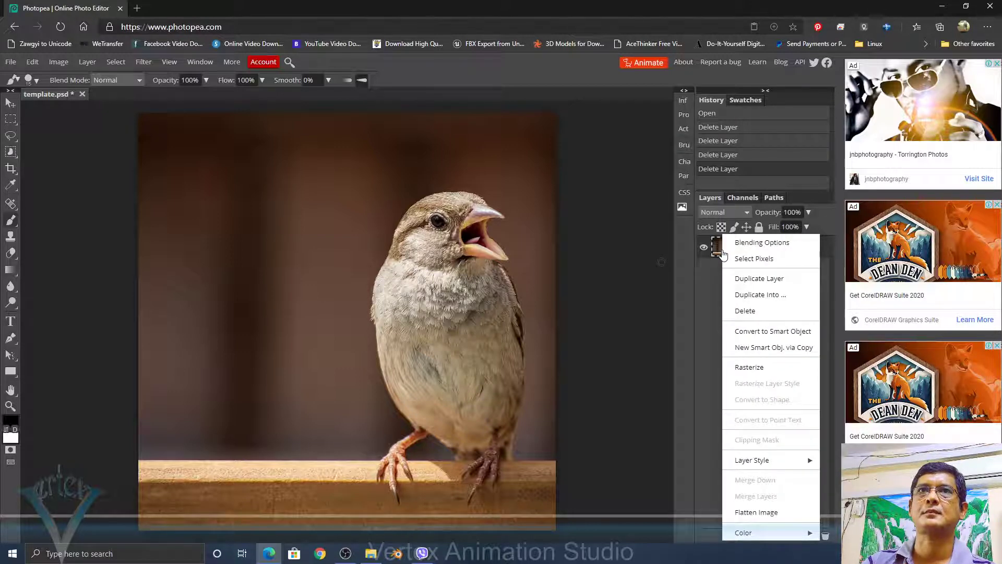
left_click(707, 268)
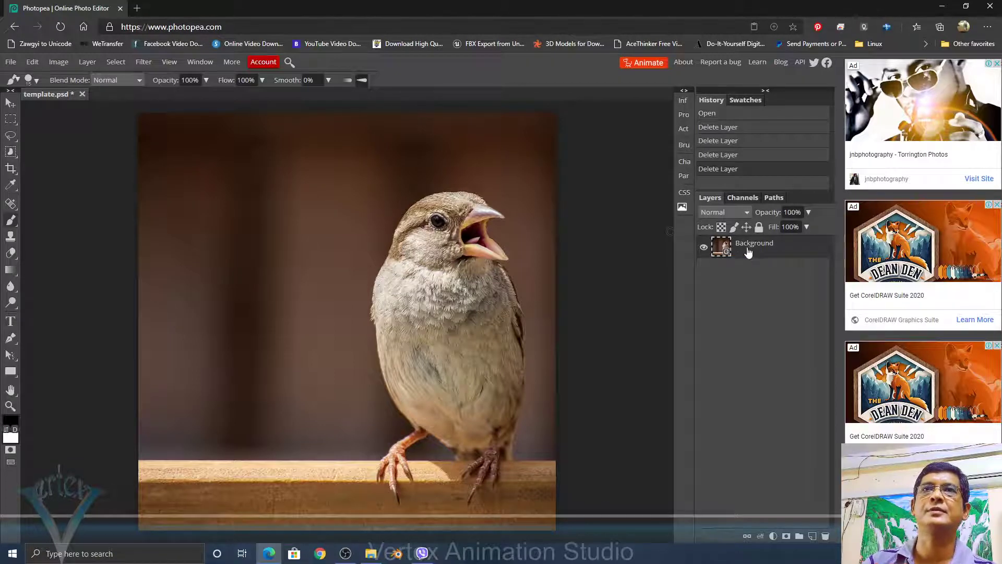
right_click(718, 250)
left_click(704, 249)
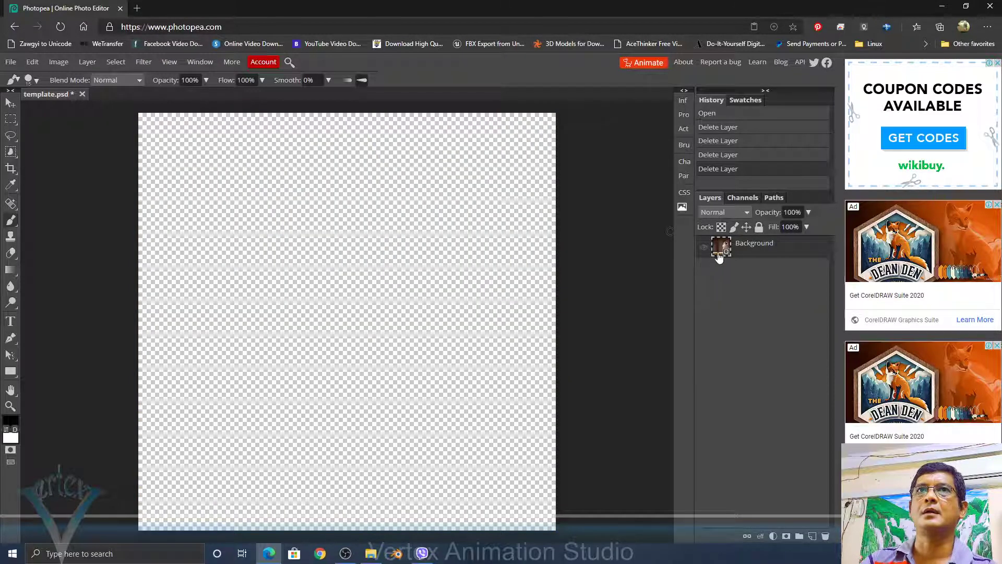
left_click(704, 247)
right_click(717, 251)
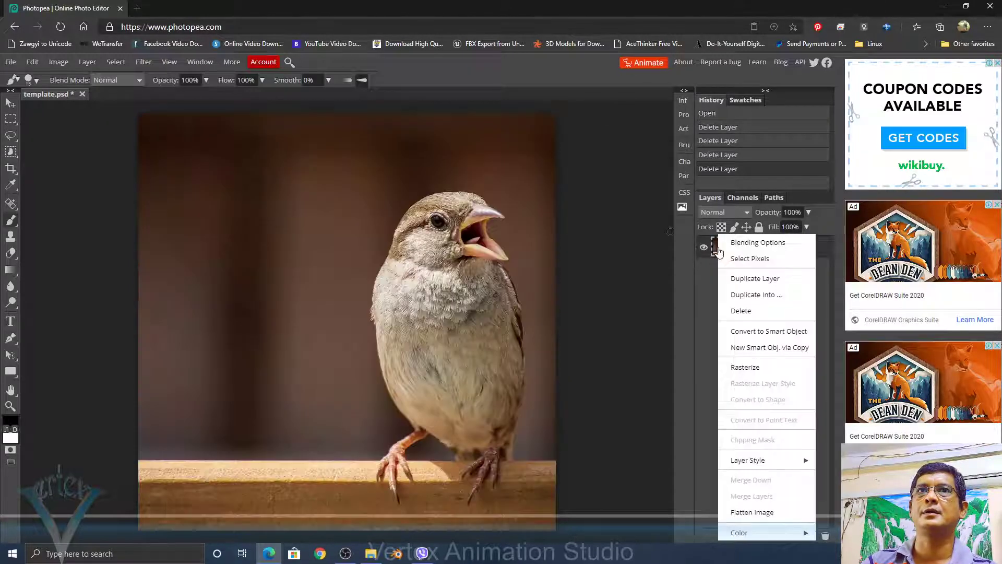
left_click(747, 368)
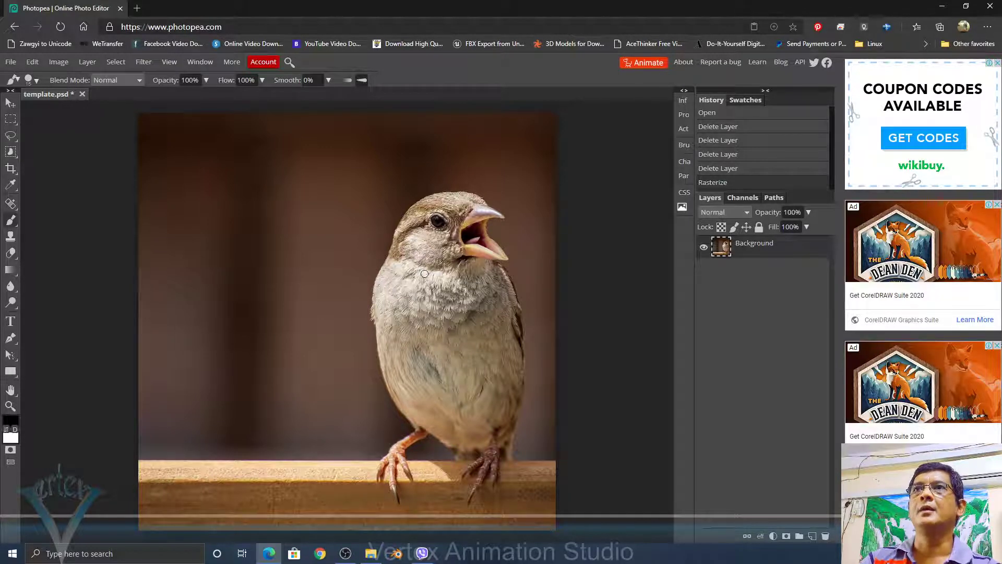
- With the Eraser tool, erase a narrow strip of background along the back of the sparrow's head and neck
left_click(10, 253)
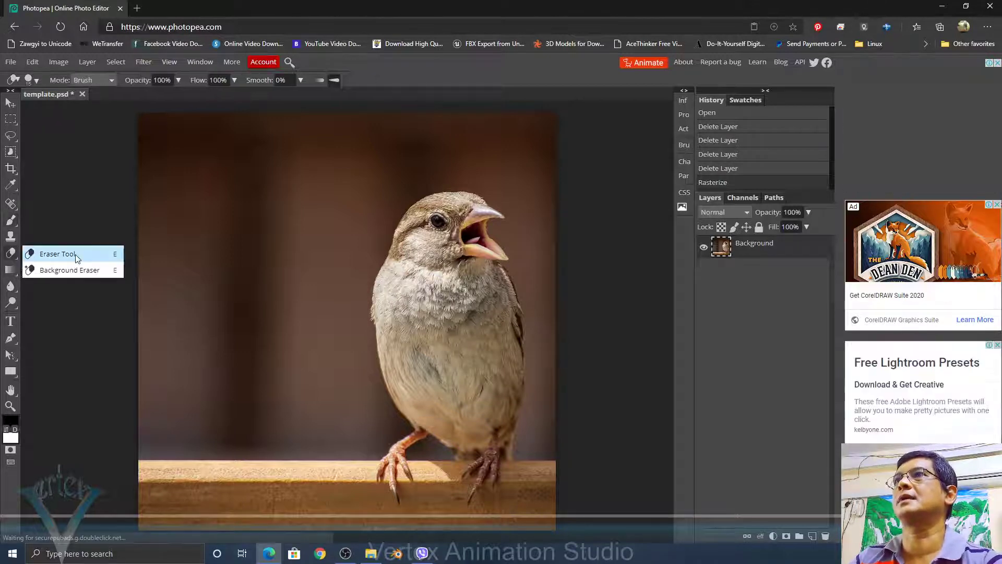
left_click(64, 257)
mouse_move(365, 264)
left_mouse_down()
mouse_move(366, 286)
mouse_move(405, 203)
left_mouse_up()
left_click_drag(366, 284, 364, 306)
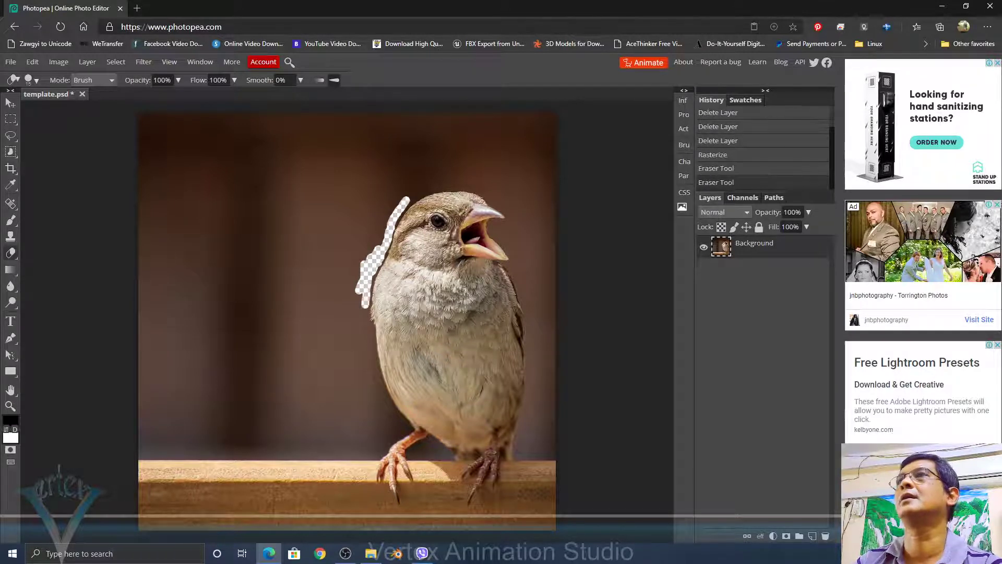
- Lasso the background beside the sparrow's back and belly in two adjoining sections, clear each one, and deselect
left_click(10, 135)
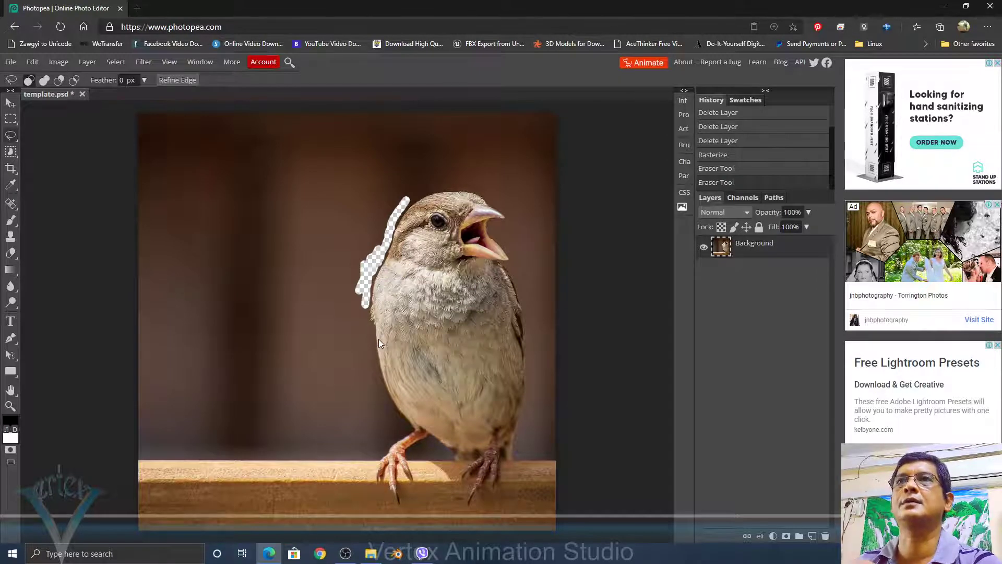
key("ctrl+plus")
mouse_move(419, 209)
left_mouse_down()
mouse_move(398, 300)
mouse_move(416, 432)
mouse_move(389, 463)
mouse_move(324, 362)
mouse_move(325, 234)
mouse_move(387, 172)
mouse_move(419, 210)
left_mouse_up()
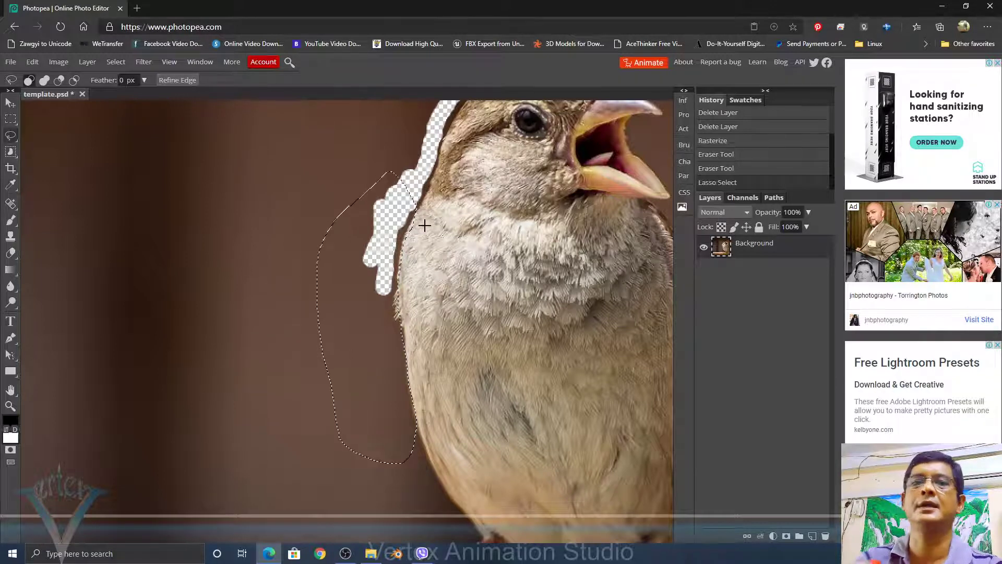
key("Delete")
mouse_move(416, 437)
left_mouse_down()
mouse_move(451, 506)
mouse_move(424, 476)
mouse_move(183, 308)
left_mouse_up()
mouse_move(421, 436)
left_mouse_down()
mouse_move(448, 530)
mouse_move(339, 424)
mouse_move(417, 424)
left_mouse_up()
key("Delete")
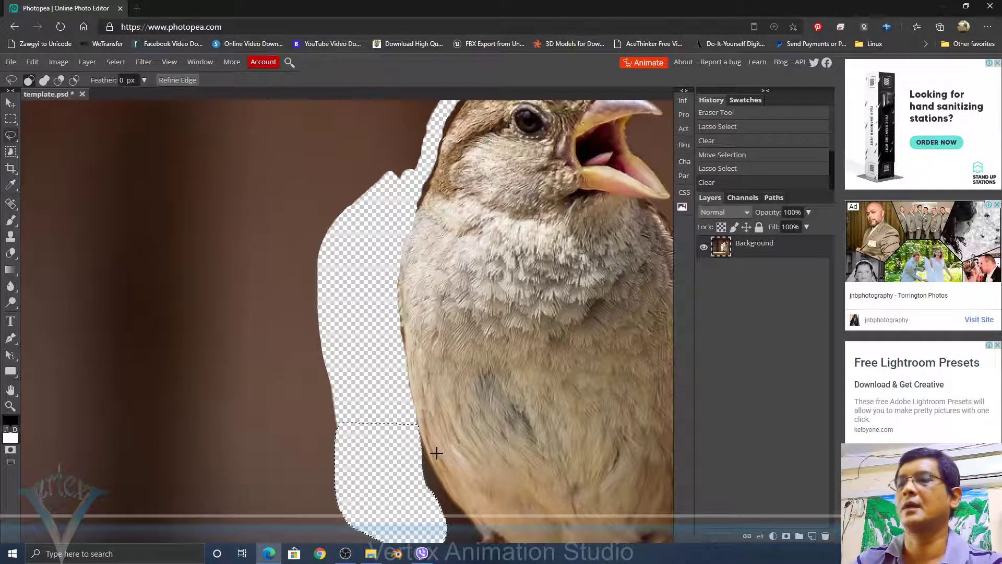
key("ctrl+d")
- Erase the leftover background along the sparrow's lower belly down to its leg, undoing the stroke that cuts into the body
key("e")
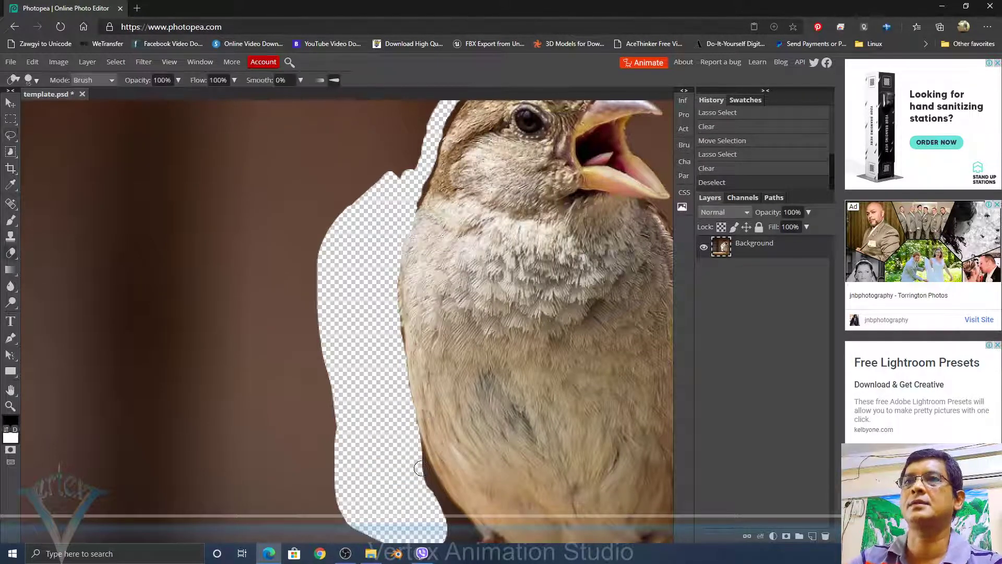
mouse_move(433, 493)
left_mouse_down()
mouse_move(428, 460)
mouse_move(436, 498)
left_mouse_up()
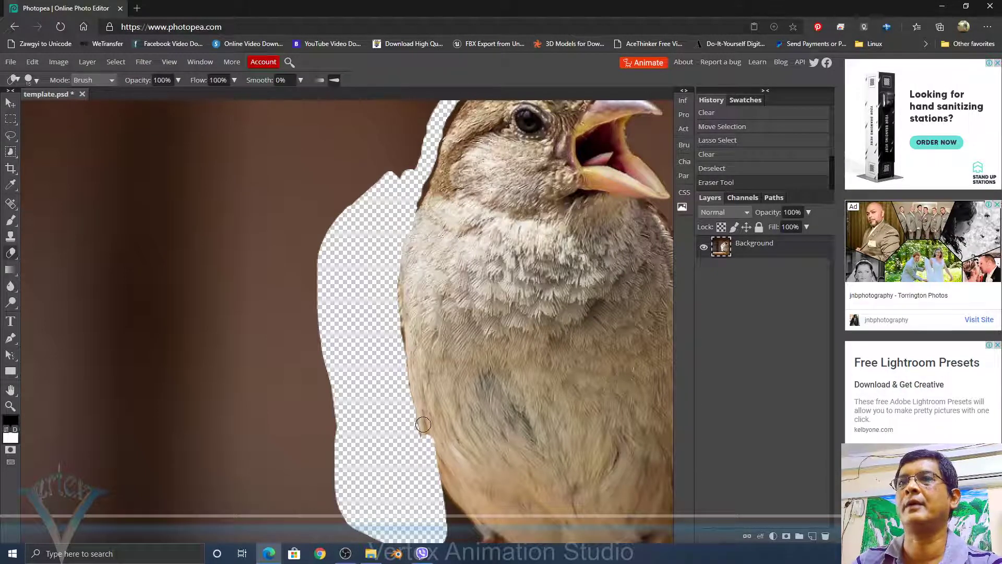
key("ctrl+z")
mouse_move(438, 442)
left_mouse_down()
mouse_move(446, 526)
mouse_move(397, 380)
mouse_move(385, 396)
mouse_move(440, 456)
mouse_move(396, 484)
mouse_move(402, 451)
mouse_move(372, 478)
mouse_move(378, 491)
mouse_move(422, 450)
mouse_move(367, 490)
mouse_move(422, 445)
mouse_move(456, 451)
left_mouse_up()
scroll(447, 434, "right", 3)
scroll(447, 434, "left", 3)
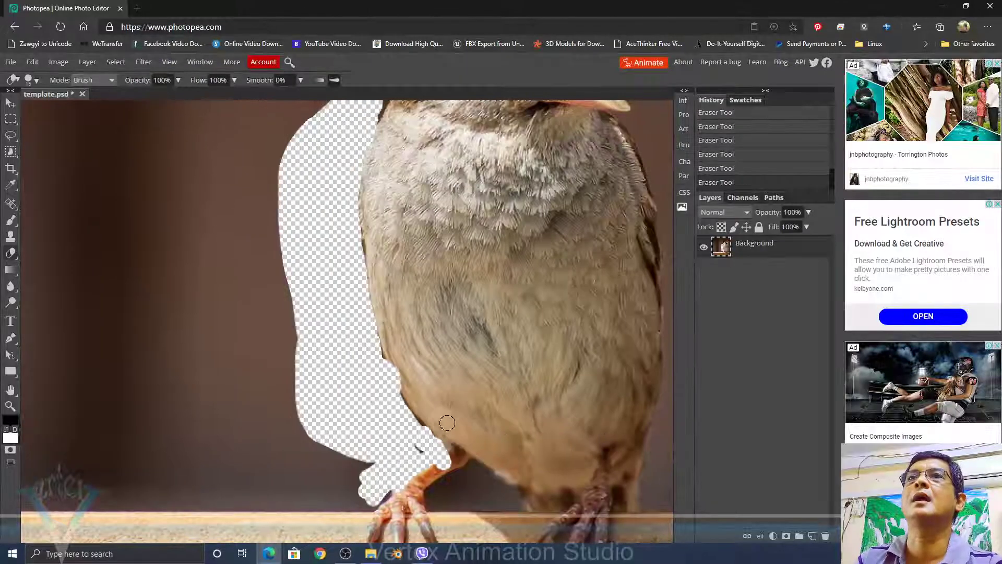
- Examine the erased edge along the sparrow's body and leg, both close up and in the whole image
scroll(452, 399, "down", 2)
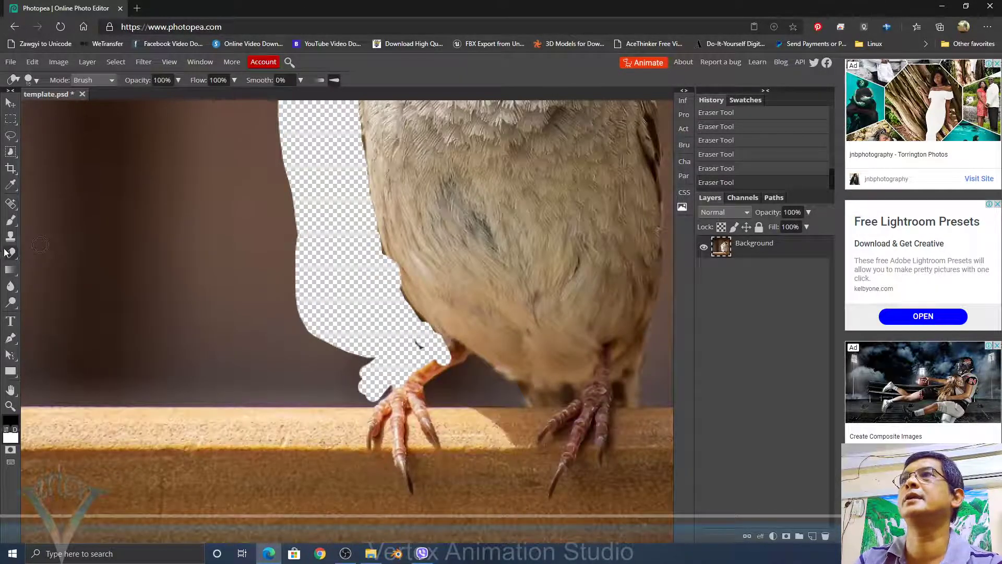
scroll(343, 226, "up", 3)
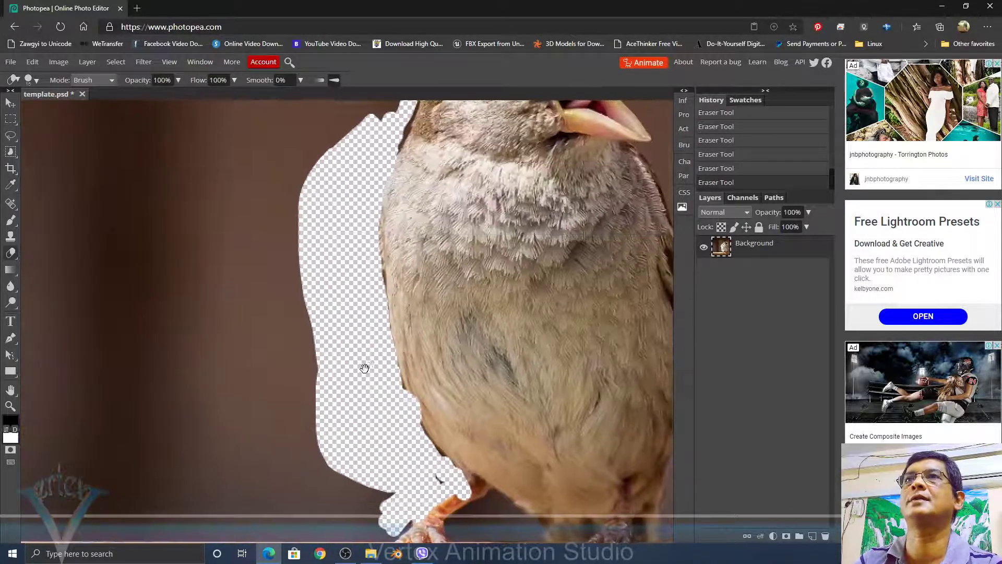
scroll(395, 368, "right", 3)
scroll(396, 365, "left", 3)
scroll(395, 366, "down", 5)
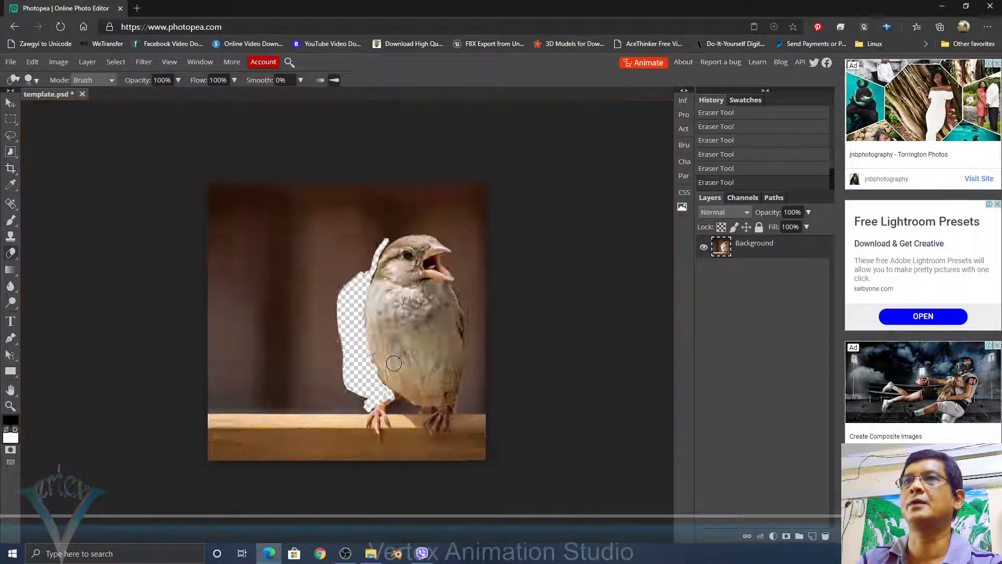
scroll(395, 363, "up", 4)
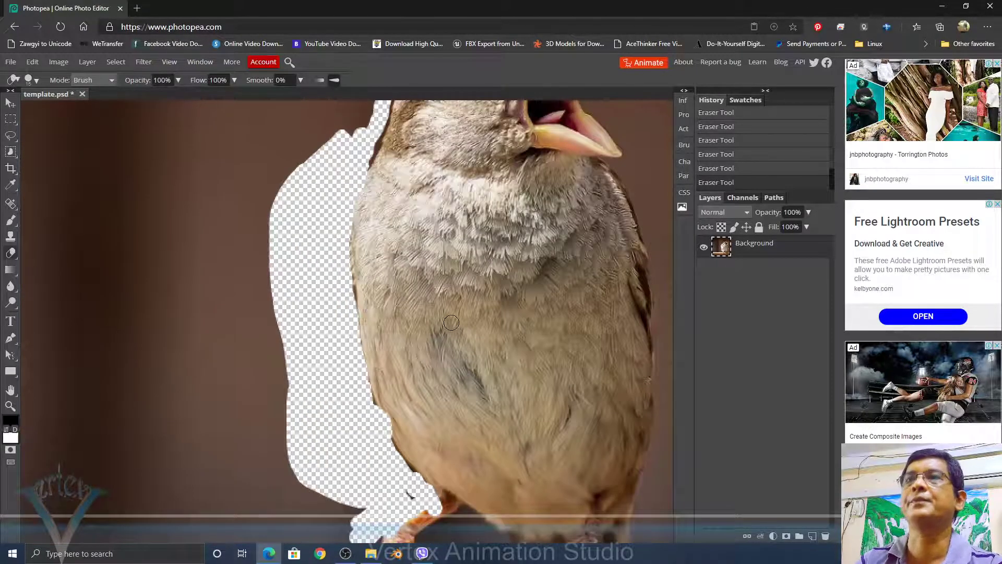
scroll(451, 322, "down", 5)
scroll(444, 331, "up", 4)
scroll(445, 331, "down", 2)
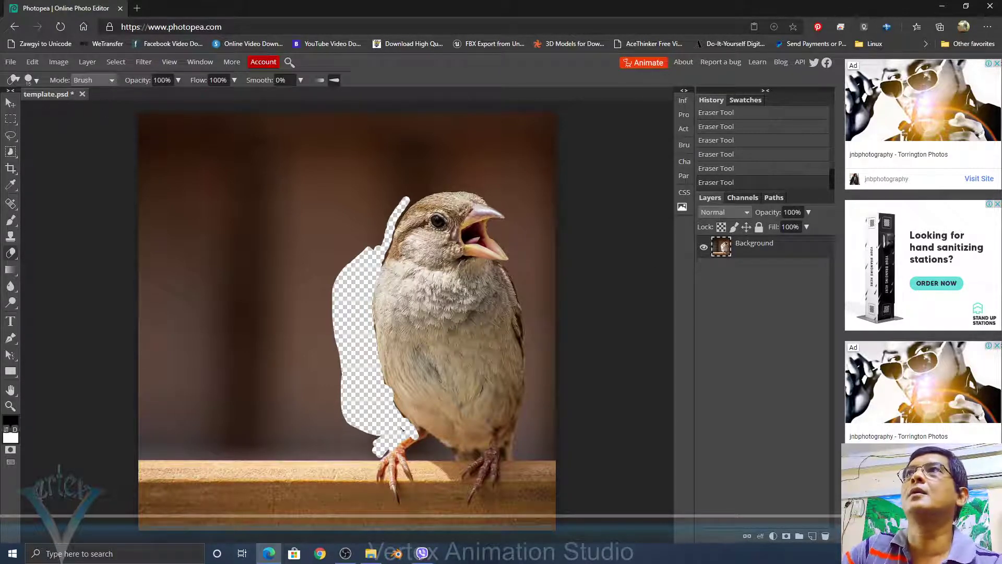
- Undo all the erasing, clearing, rasterizing and layer deletions back to the freshly opened template
left_click(11, 63)
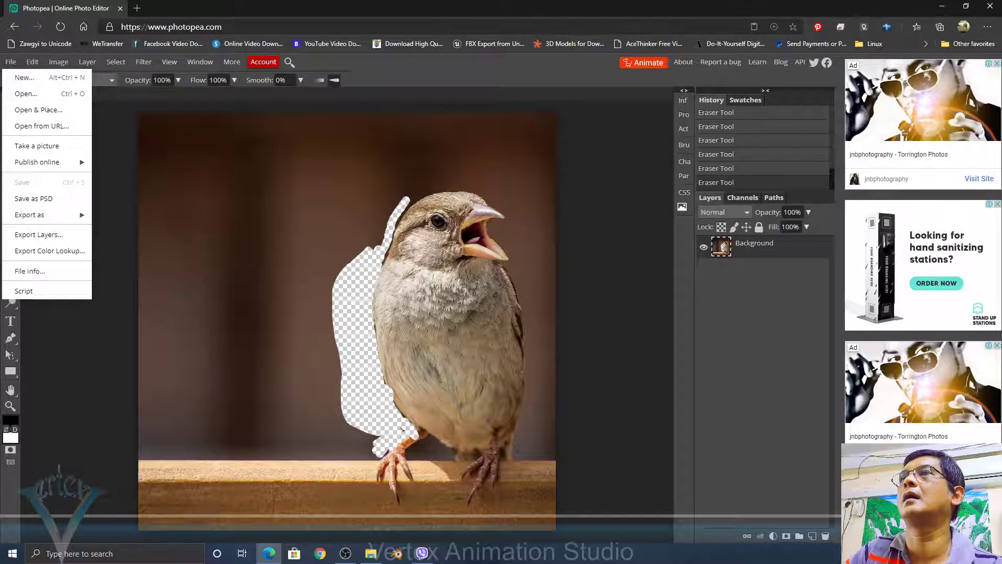
left_click(230, 196)
key("ctrl+z")
key("ctrl+z")
key("ctrl+z")
key("ctrl+z")
key("ctrl+z")
key("ctrl+z")
key("ctrl+z")
key("ctrl+z")
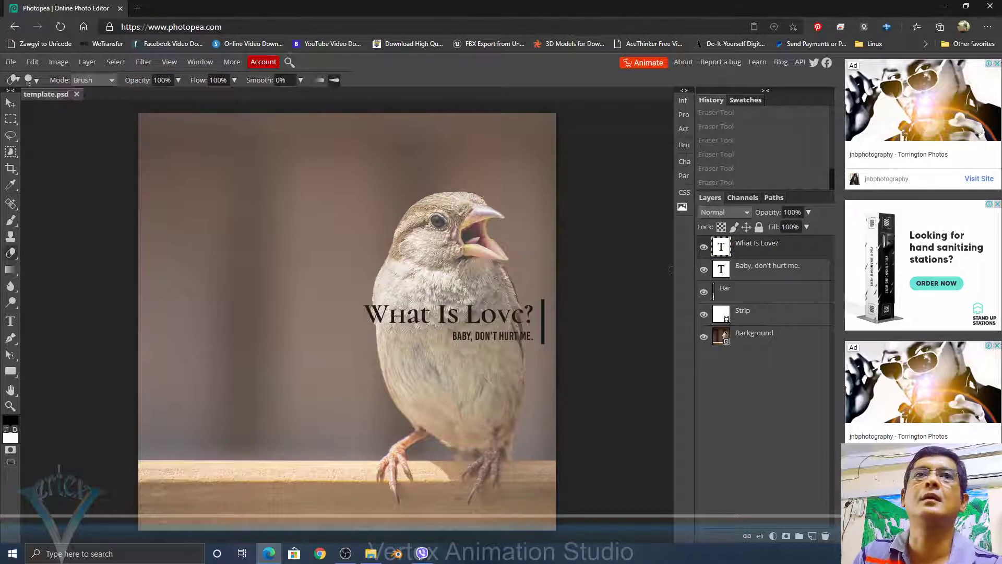
- Delete the "What Is Love?", "Baby, don't hurt me.", Bar and Strip layers from the restored template
left_click(825, 536)
left_click(826, 536)
left_click(825, 536)
left_click(826, 537)
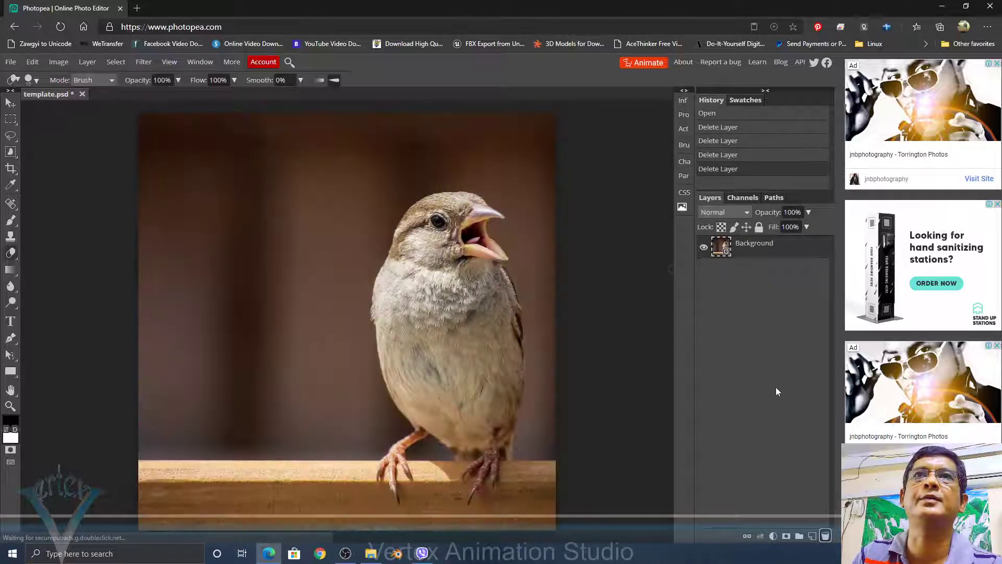
- Rasterize the Background layer and add a raster mask to it
right_click(721, 246)
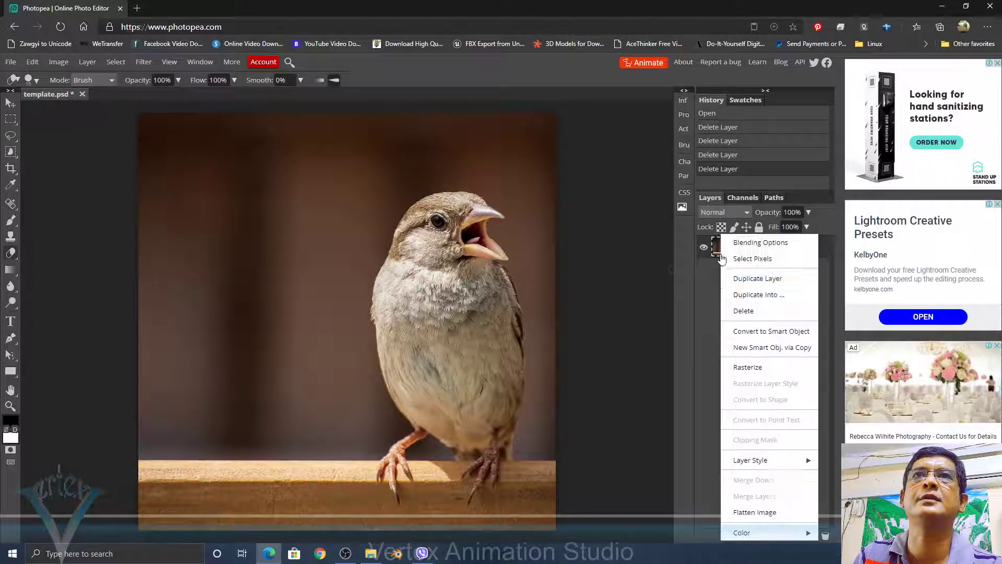
left_click(753, 368)
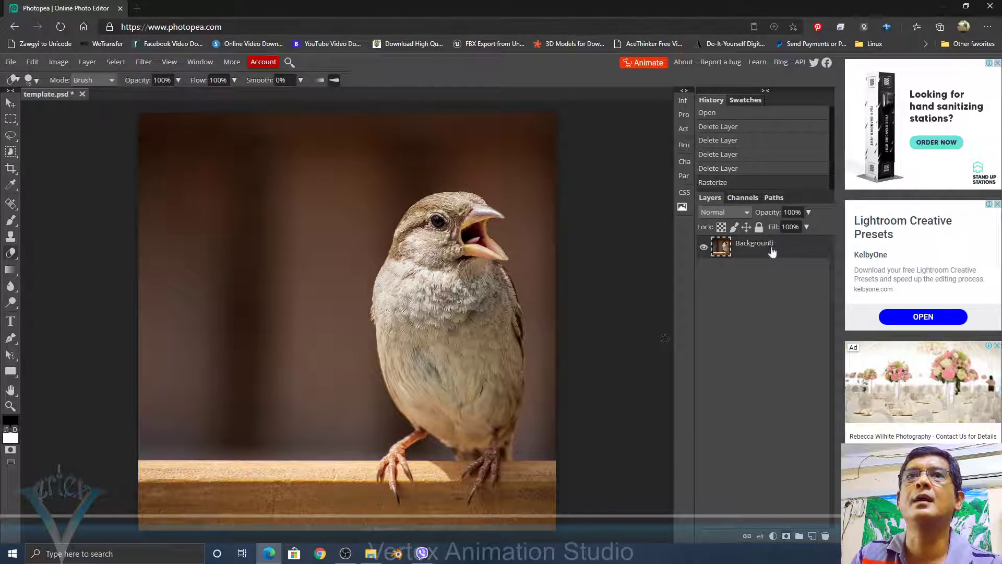
left_click(787, 537)
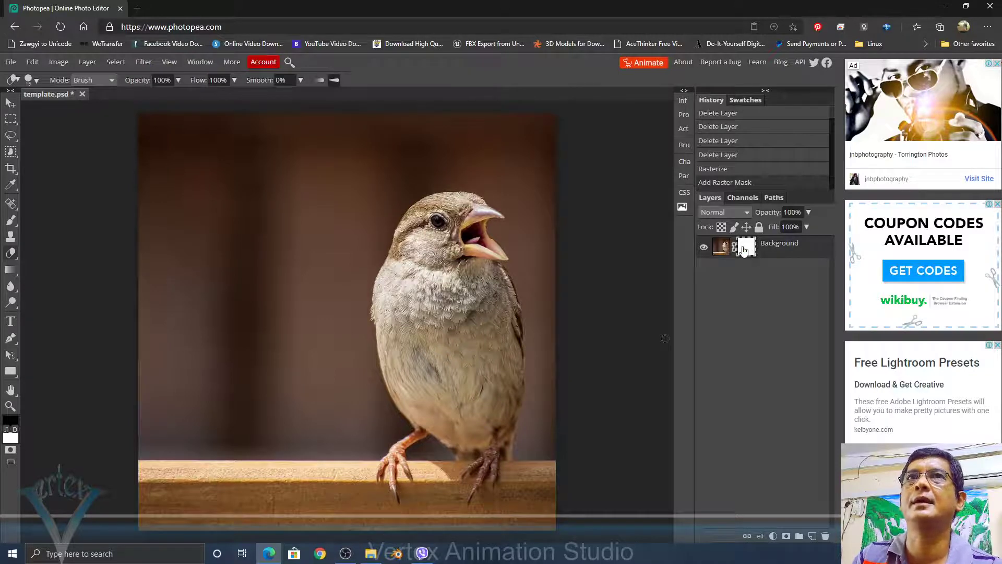
- Target the Background layer's image instead of its mask and set the foreground color to blue 1e37d4
left_click(726, 249)
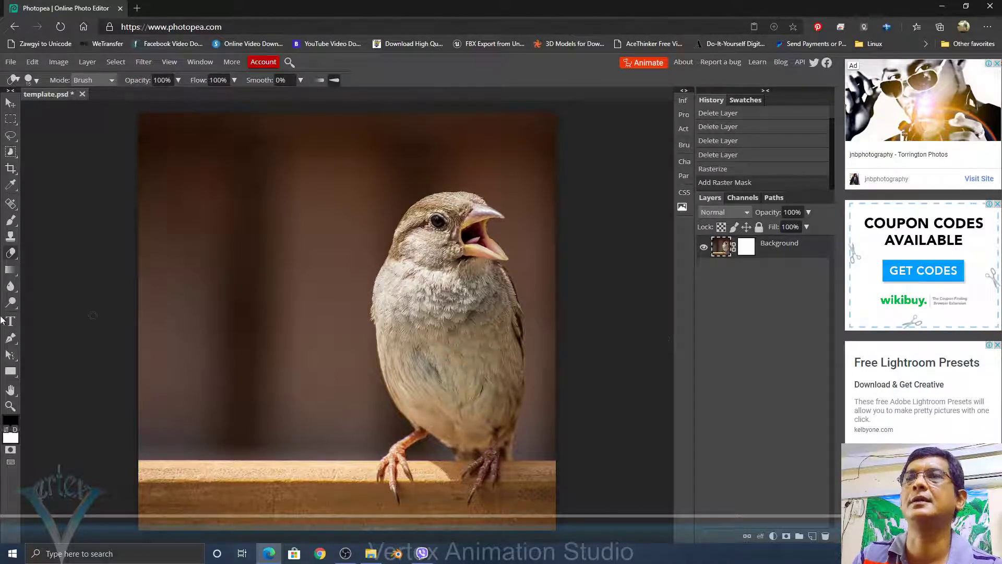
left_click(11, 422)
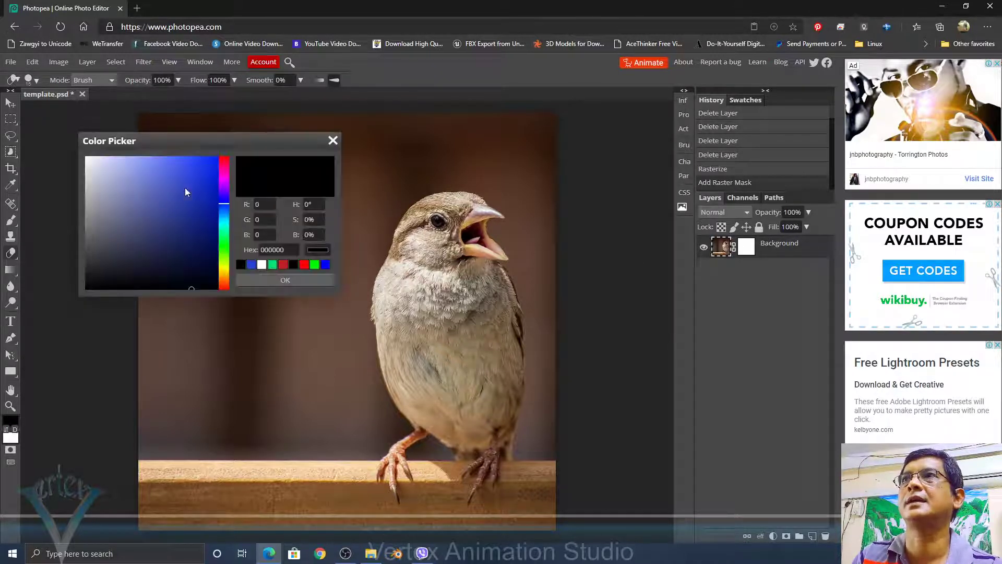
left_click_drag(186, 188, 198, 179)
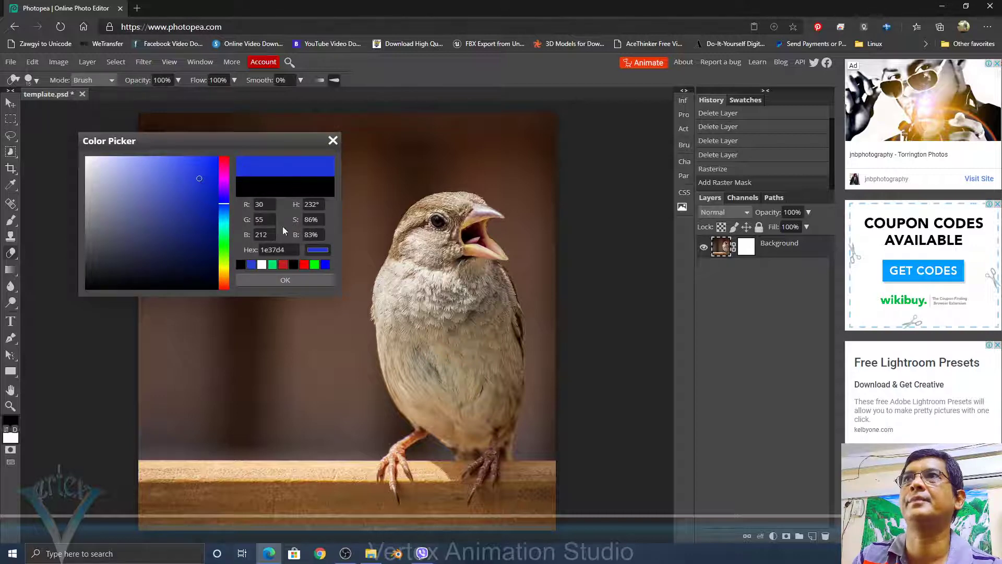
left_click(286, 280)
- Try two Eraser strokes on the brown backdrop beside the sparrow, and undo both
left_click_drag(200, 198, 200, 268)
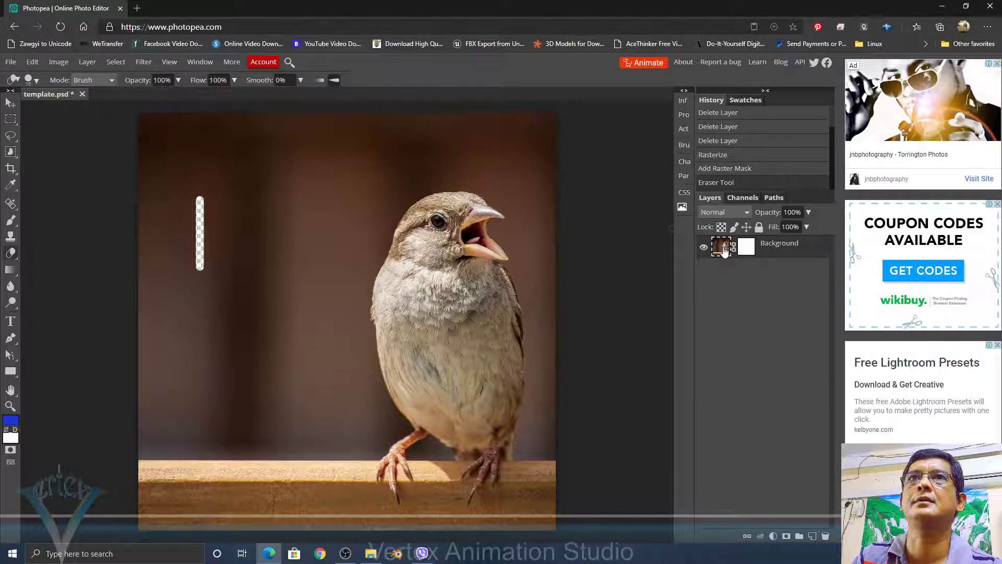
left_click_drag(259, 237, 220, 330)
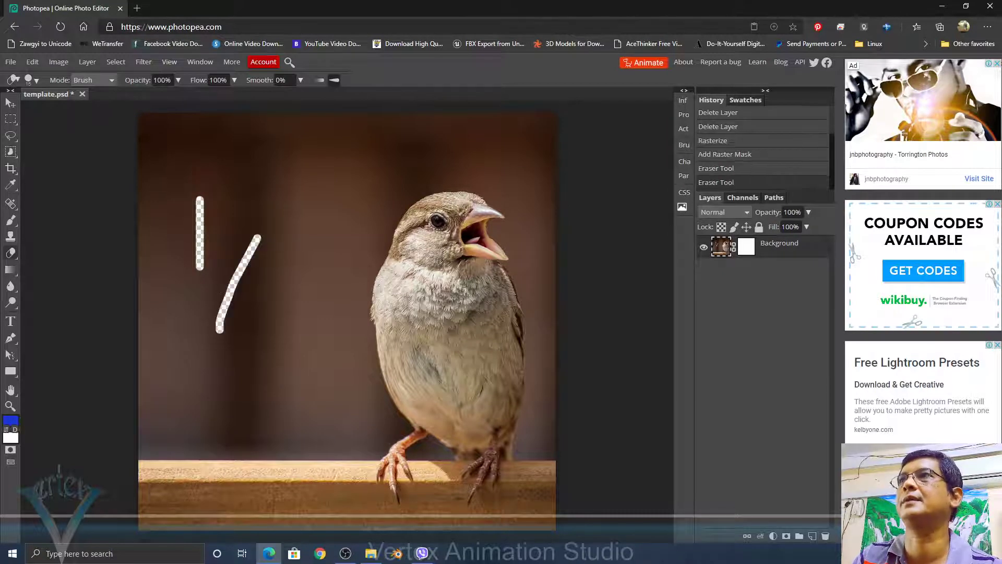
key("ctrl+z")
key("ctrl+z")
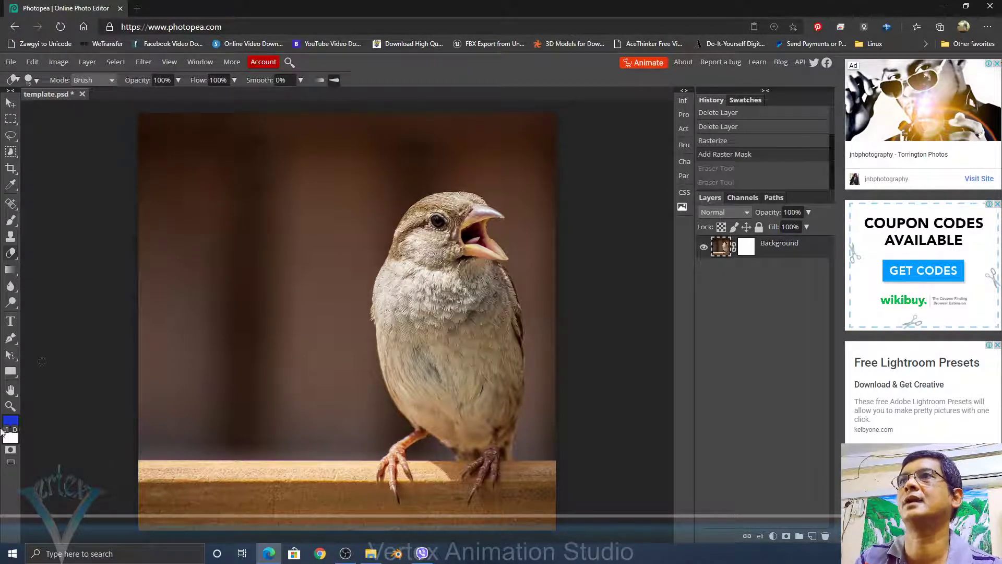
- Brush a long diagonal blue stroke on the backdrop of the Background layer's image
left_click(11, 222)
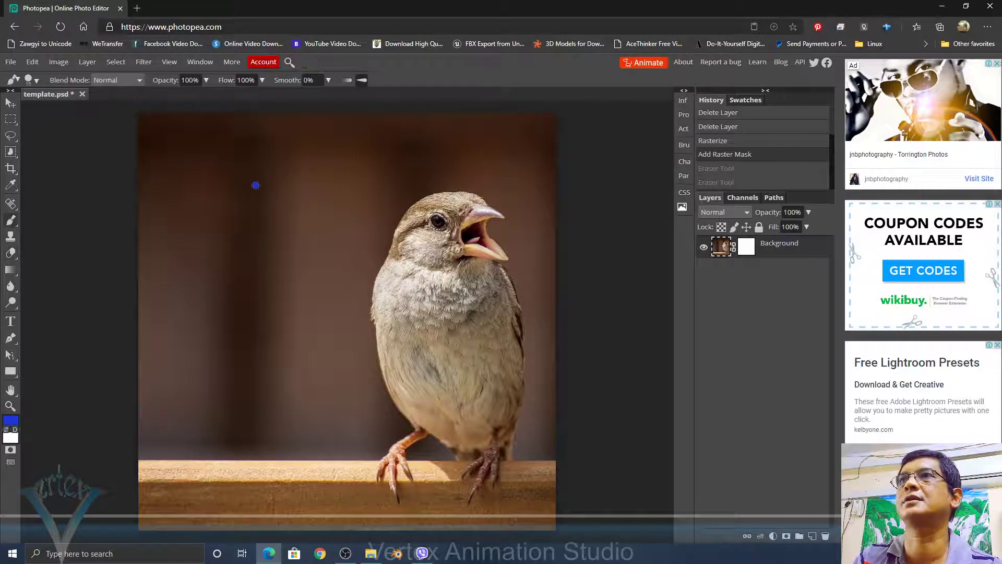
left_click_drag(256, 185, 169, 335)
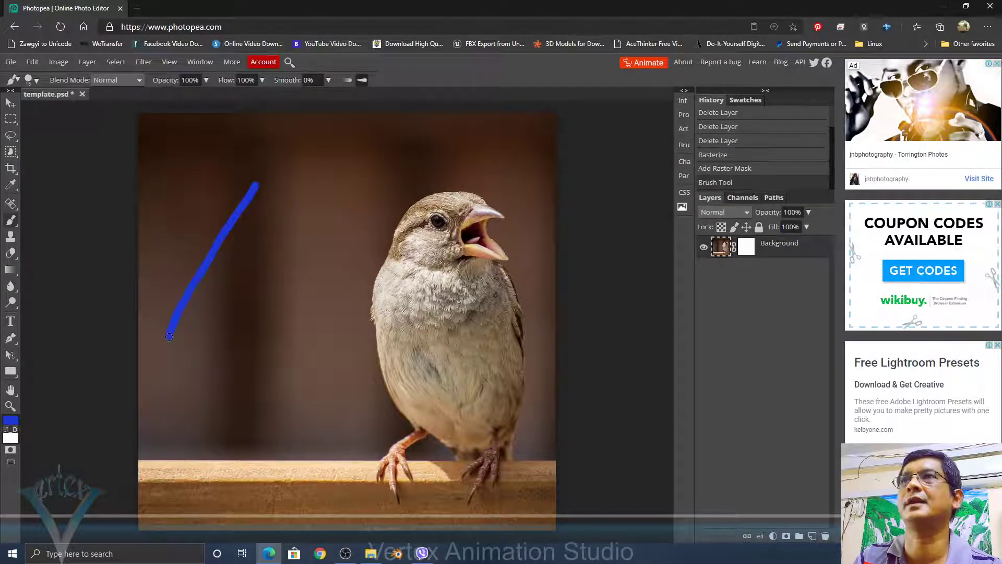
- Set the mask colors to black foreground and white background, and brush a short black stroke on the layer's image
left_click(747, 247)
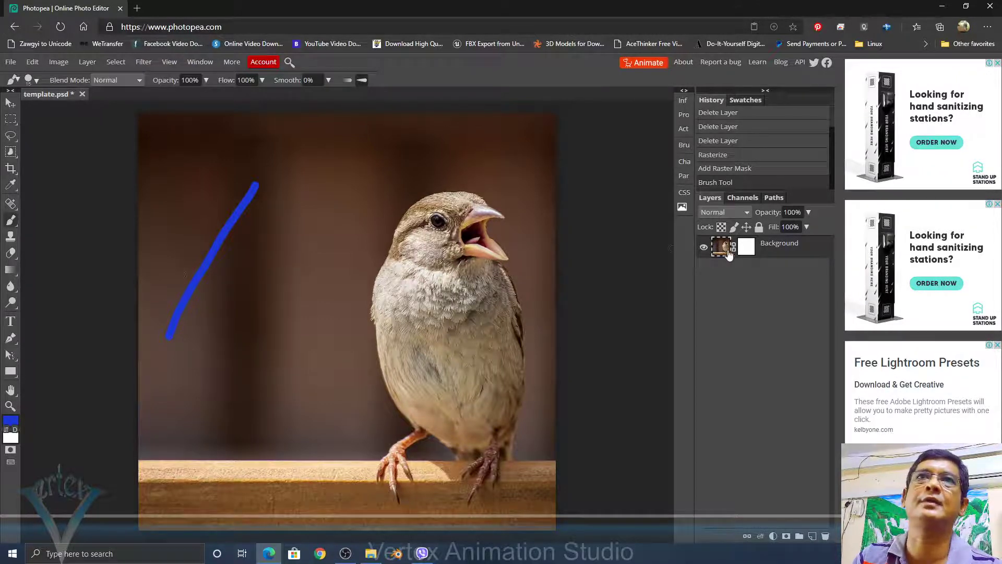
left_click(747, 248)
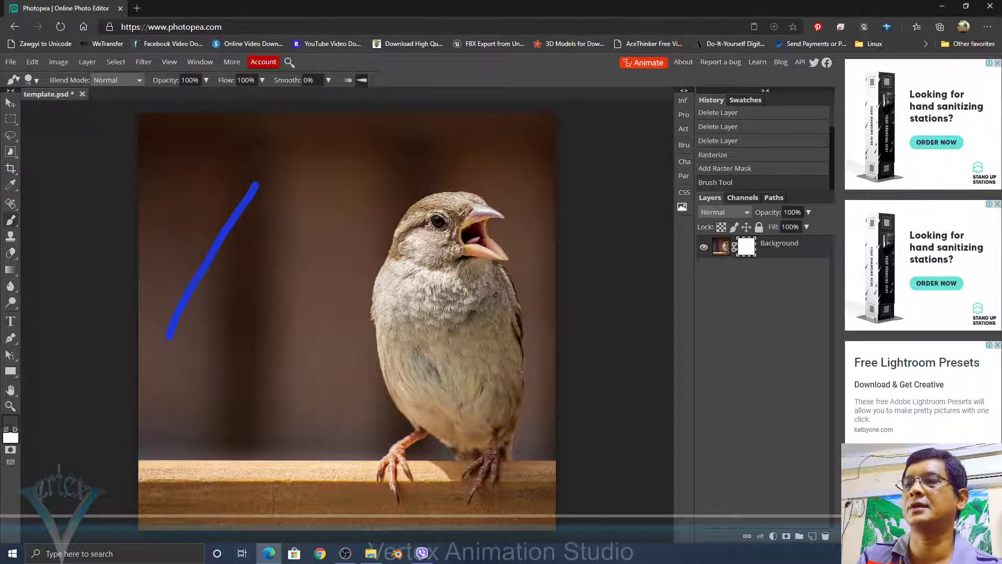
left_click(16, 432)
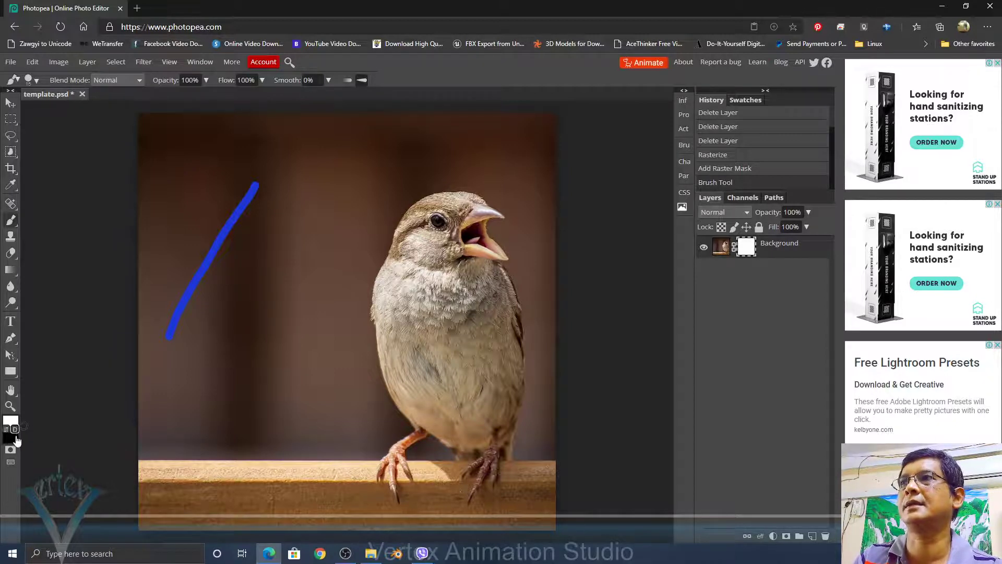
left_click(6, 428)
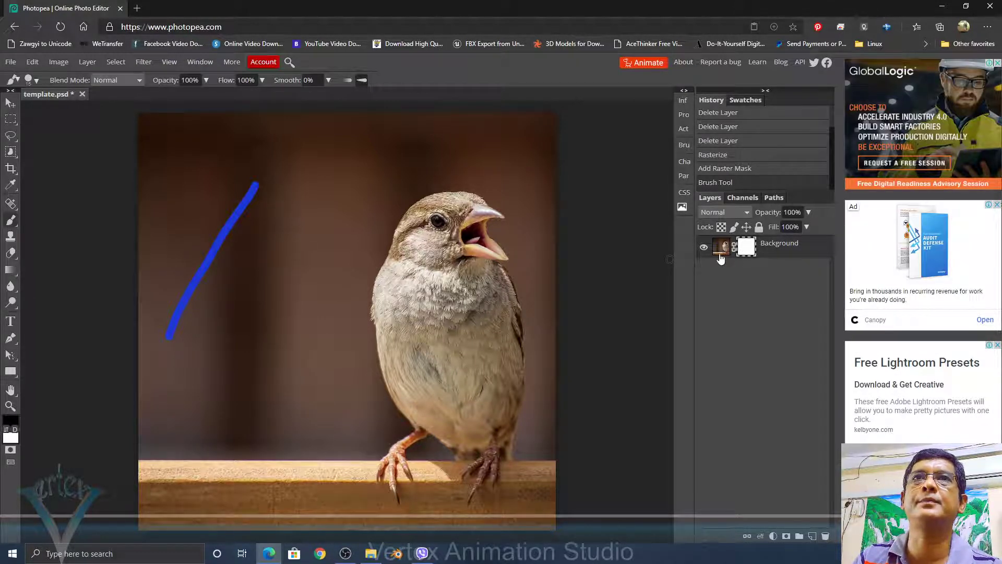
left_click_drag(240, 303, 218, 390)
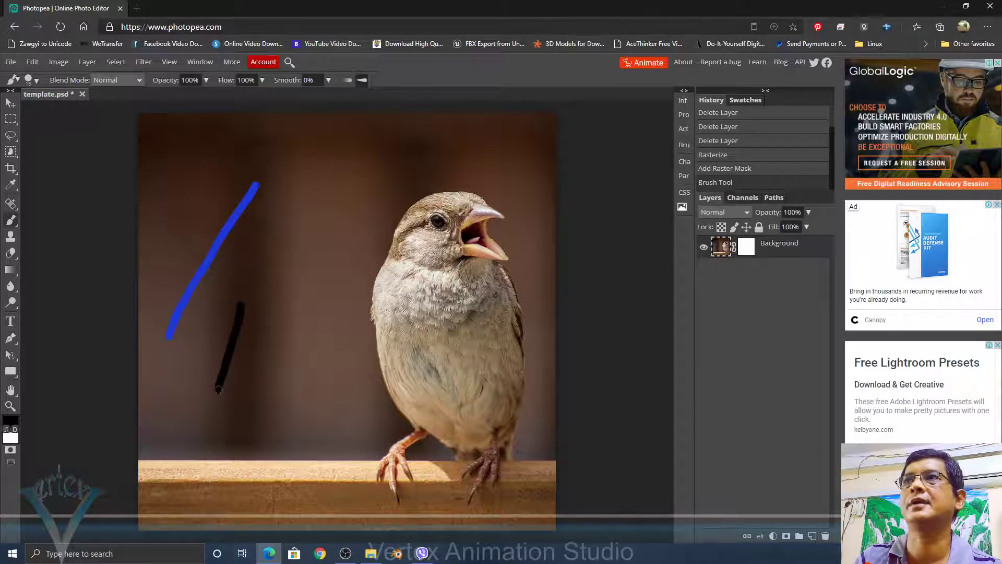
- Hide a patch at the sparrow's breast edge by brushing black on the raster mask, extending it in the mask-only view
left_click(747, 247)
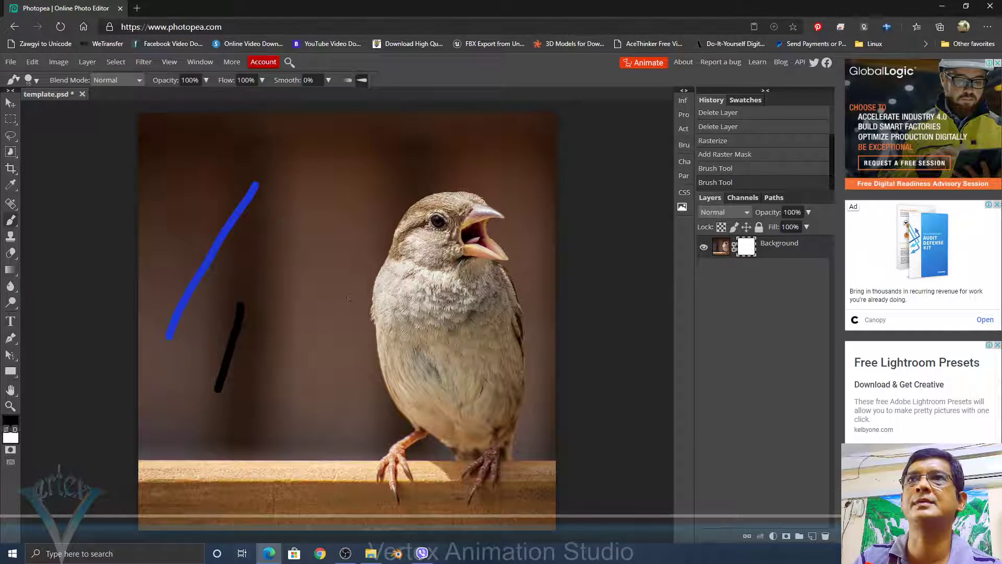
left_click_drag(368, 330, 373, 365)
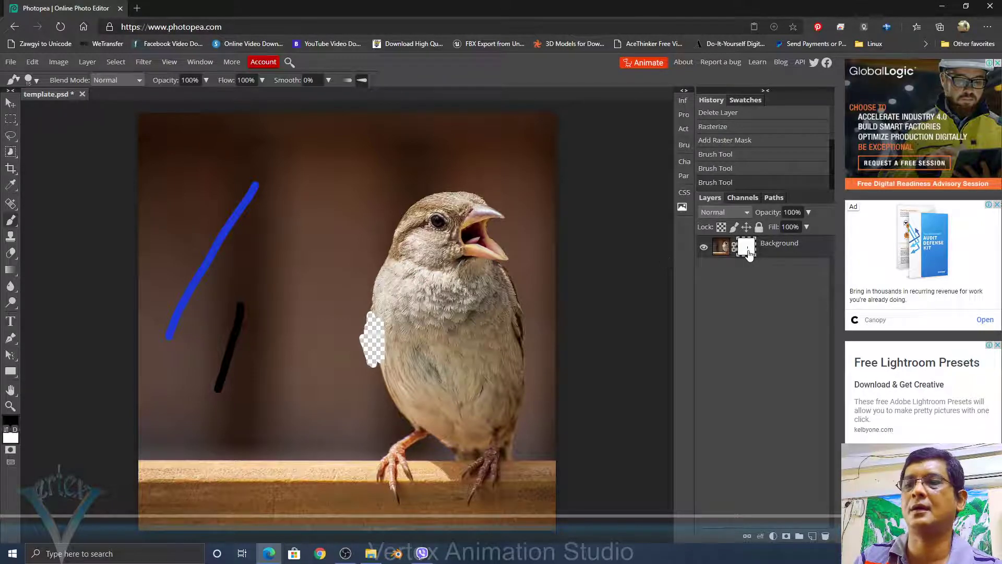
left_click(748, 253, "alt")
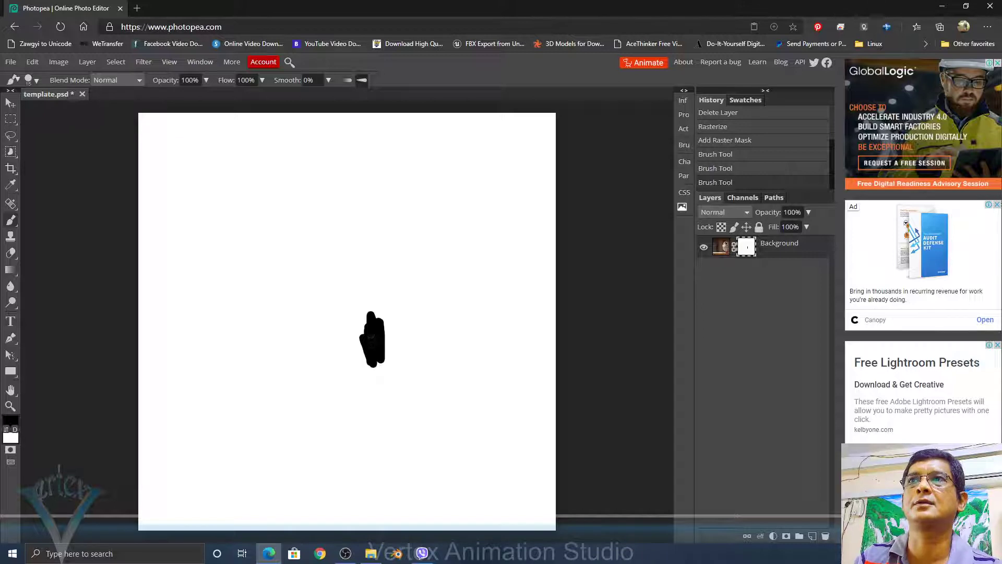
mouse_move(379, 309)
left_mouse_down()
mouse_move(360, 345)
mouse_move(371, 363)
left_mouse_up()
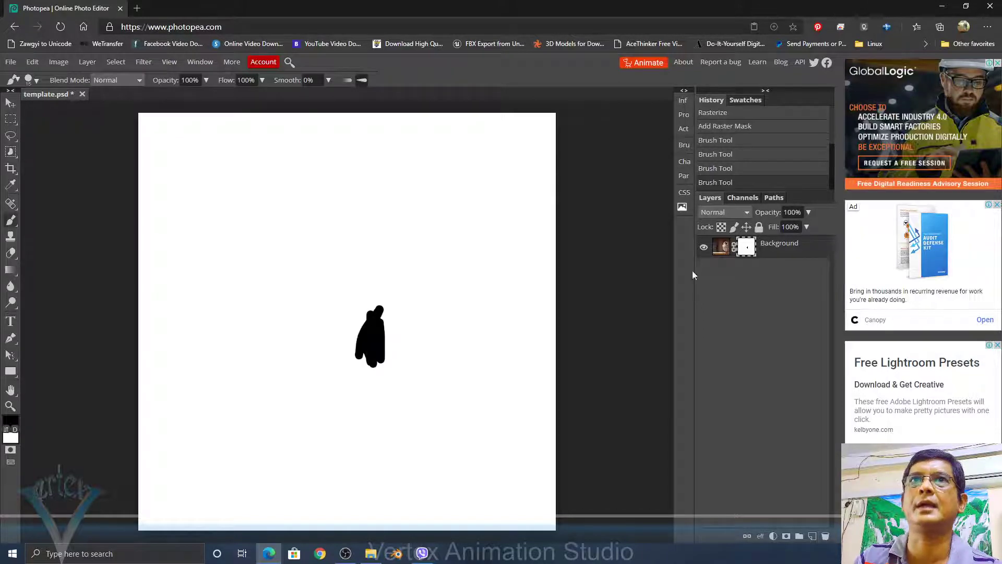
left_click(746, 252, "alt")
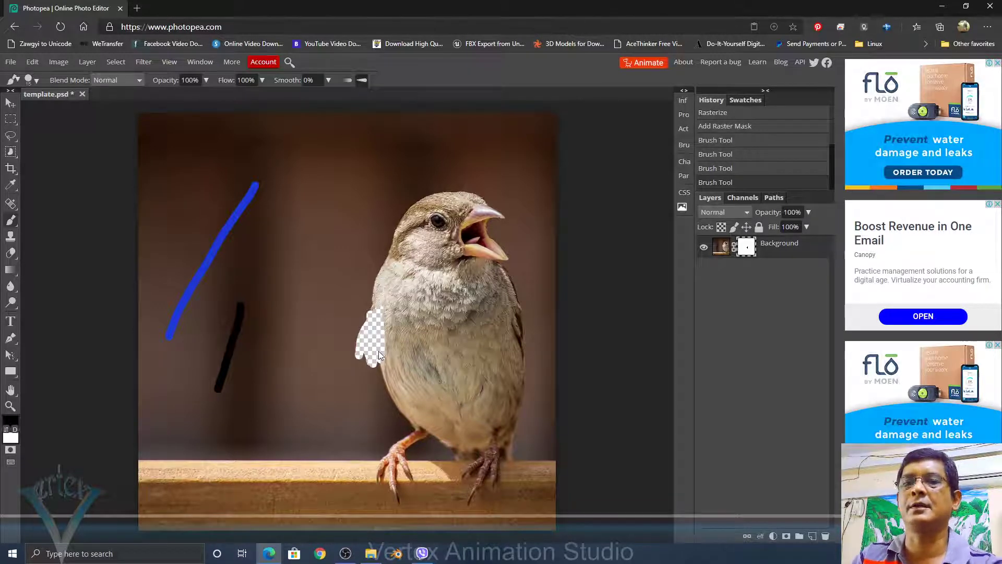
- Restore the hidden part of the sparrow's breast by brushing white on the mask along the body's edge
scroll(378, 351, "up", 3)
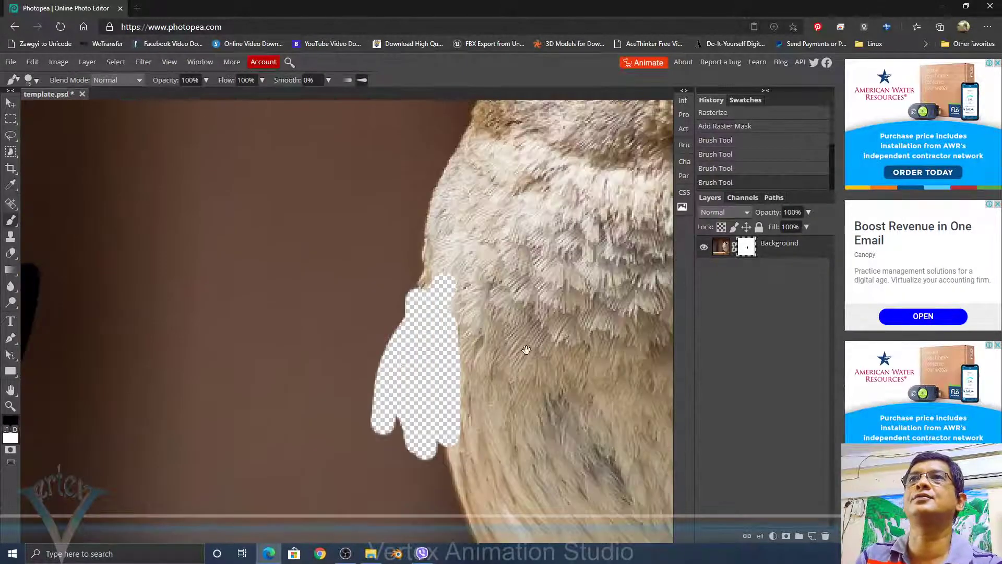
left_click_drag(526, 350, 469, 347)
left_click_drag(443, 398, 388, 397)
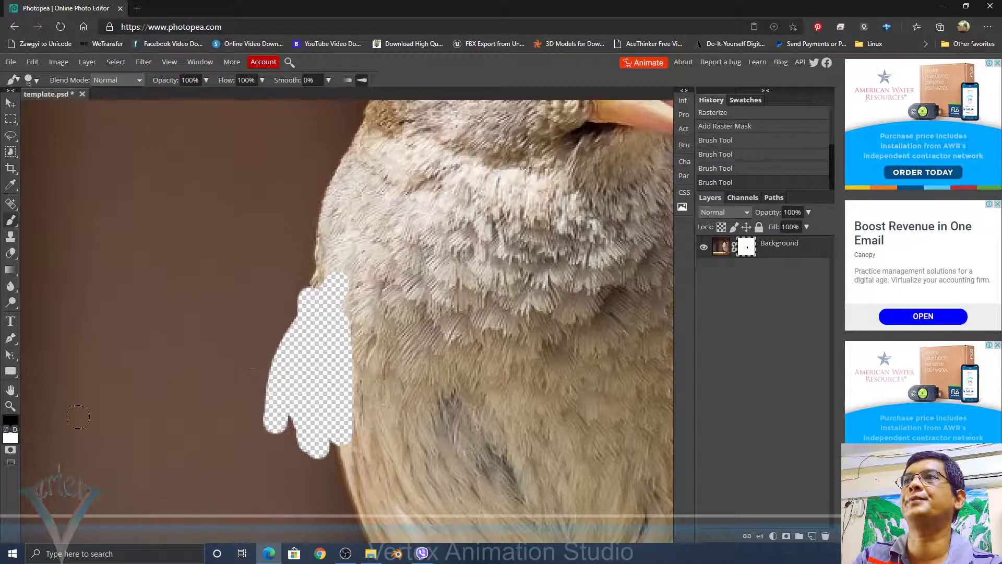
left_click(6, 429)
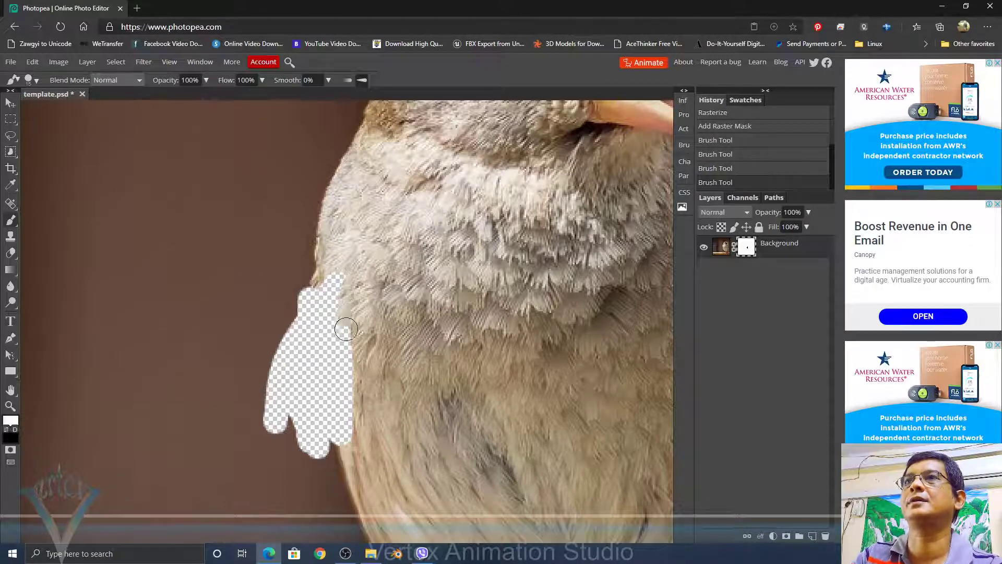
mouse_move(347, 329)
left_mouse_down()
mouse_move(353, 366)
mouse_move(333, 274)
mouse_move(338, 378)
mouse_move(326, 305)
mouse_move(348, 427)
left_mouse_up()
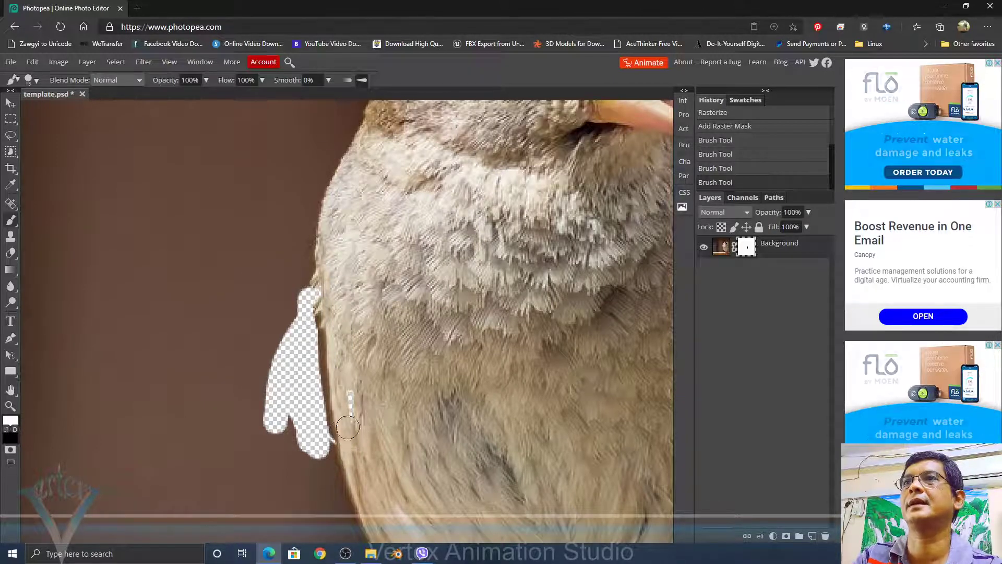
mouse_move(329, 334)
left_mouse_down()
mouse_move(322, 253)
mouse_move(330, 358)
left_mouse_up()
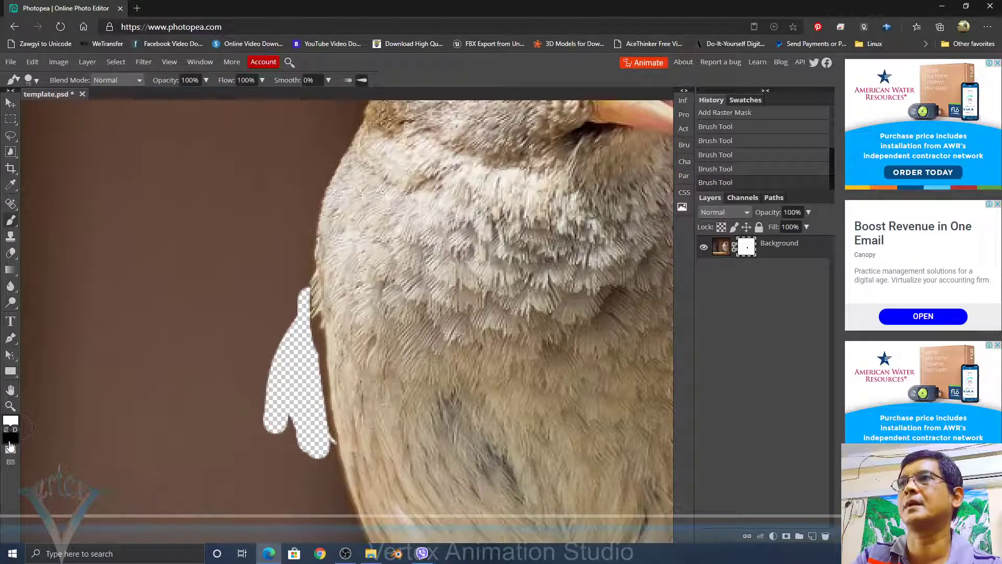
- Brush black on the mask to hide a strip of backdrop from the breast patch up to the shoulder
key("x")
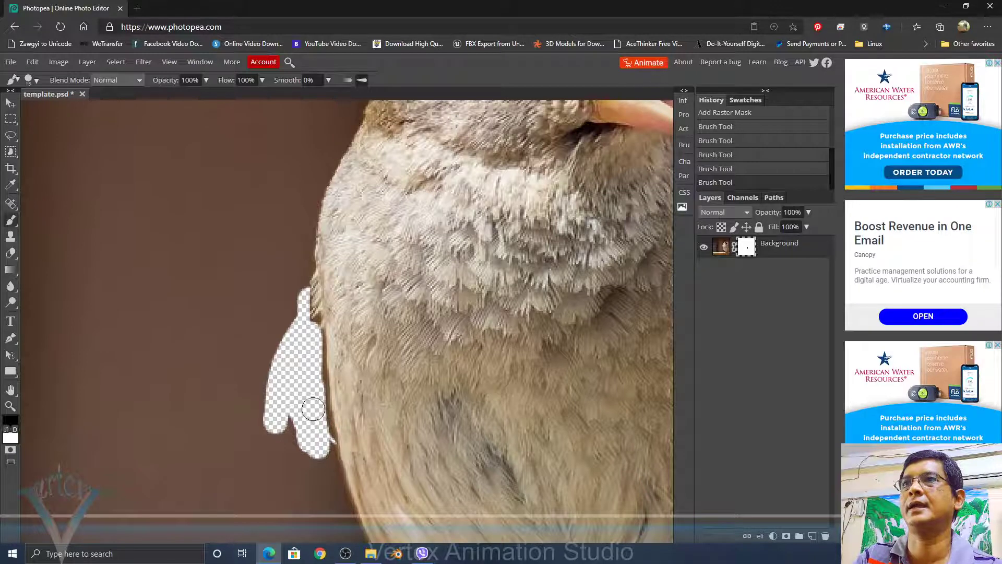
mouse_move(312, 366)
left_mouse_down()
mouse_move(296, 271)
mouse_move(334, 152)
left_mouse_up()
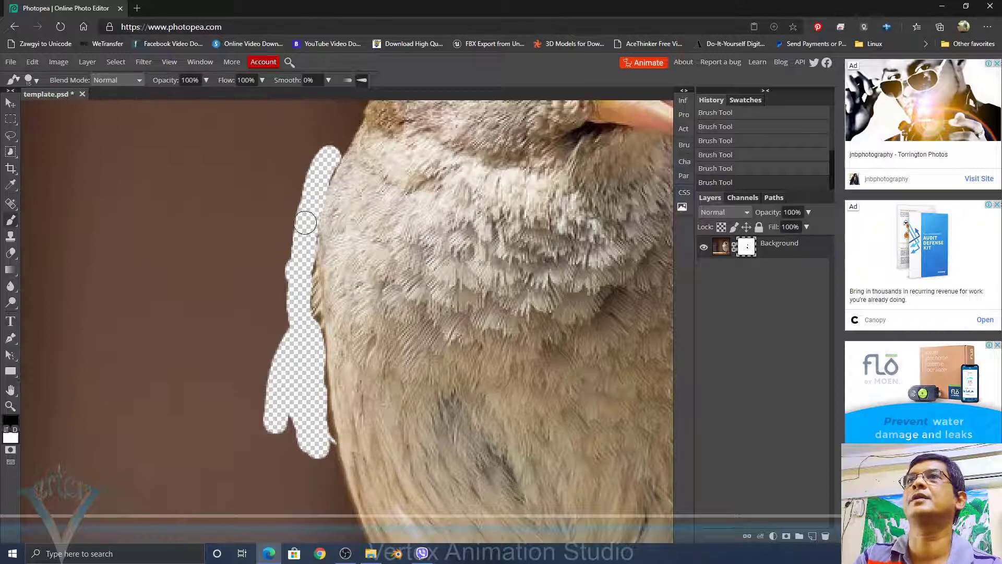
- Lower the brush hardness and mask out the backdrop along the neck, around the head and past the upper beak's tip
right_click(237, 294)
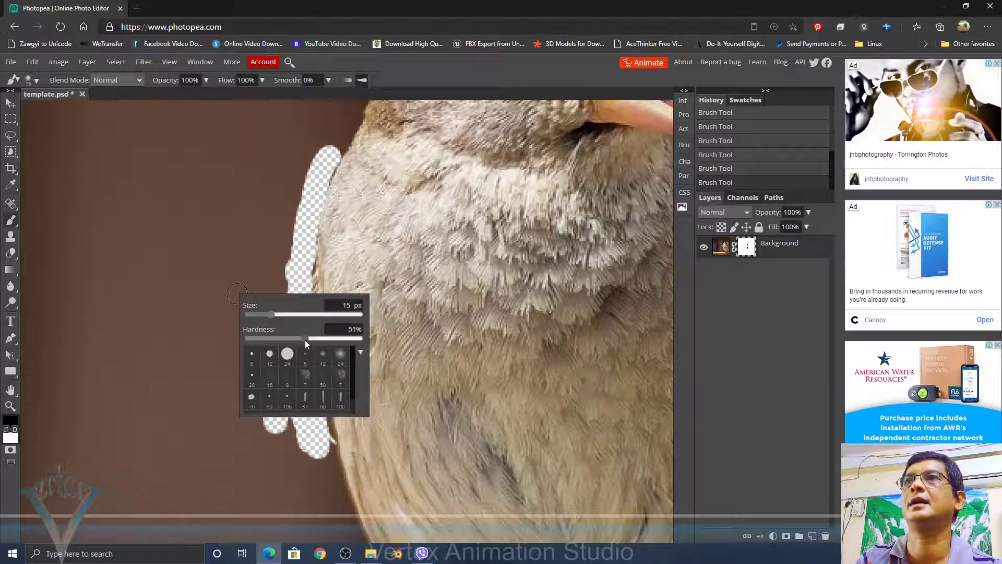
mouse_move(305, 340)
left_mouse_down()
mouse_move(270, 333)
mouse_move(291, 337)
left_mouse_up()
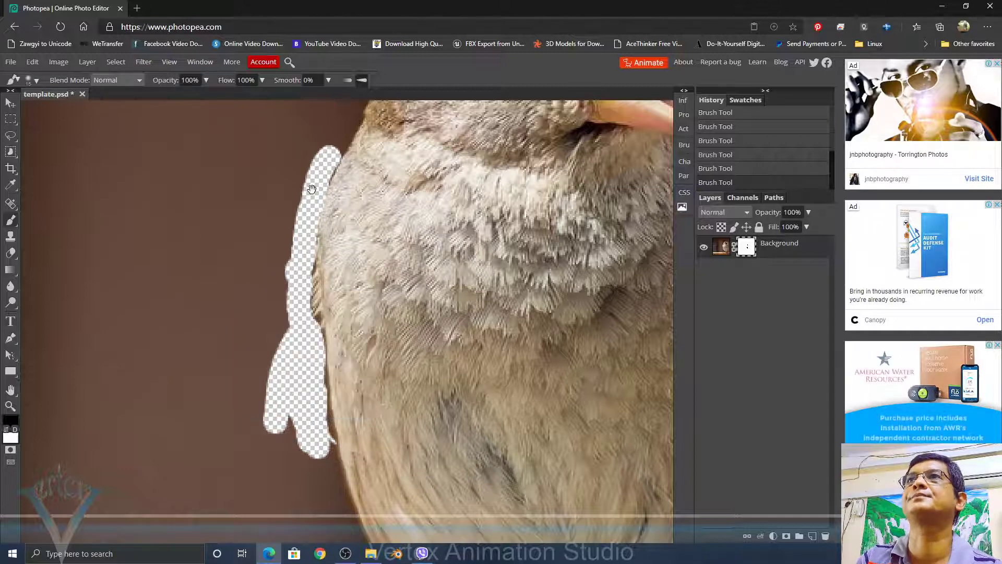
left_click_drag(311, 196, 303, 333)
mouse_move(323, 290)
left_mouse_down()
mouse_move(374, 159)
mouse_move(385, 179)
mouse_move(372, 237)
mouse_move(339, 315)
mouse_move(325, 294)
mouse_move(368, 235)
mouse_move(346, 262)
mouse_move(417, 213)
mouse_move(451, 209)
mouse_move(431, 232)
mouse_move(462, 222)
mouse_move(429, 225)
mouse_move(390, 252)
mouse_move(421, 229)
mouse_move(470, 219)
mouse_move(438, 204)
mouse_move(448, 195)
mouse_move(375, 239)
left_mouse_up()
key("x")
key("x")
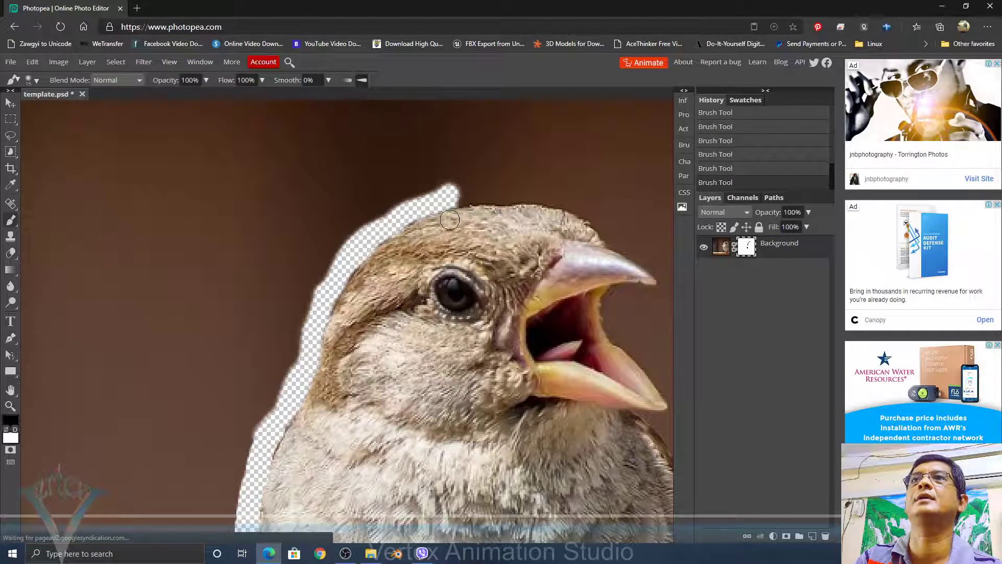
mouse_move(450, 220)
left_mouse_down()
mouse_move(394, 276)
mouse_move(373, 228)
mouse_move(498, 237)
mouse_move(548, 284)
left_mouse_up()
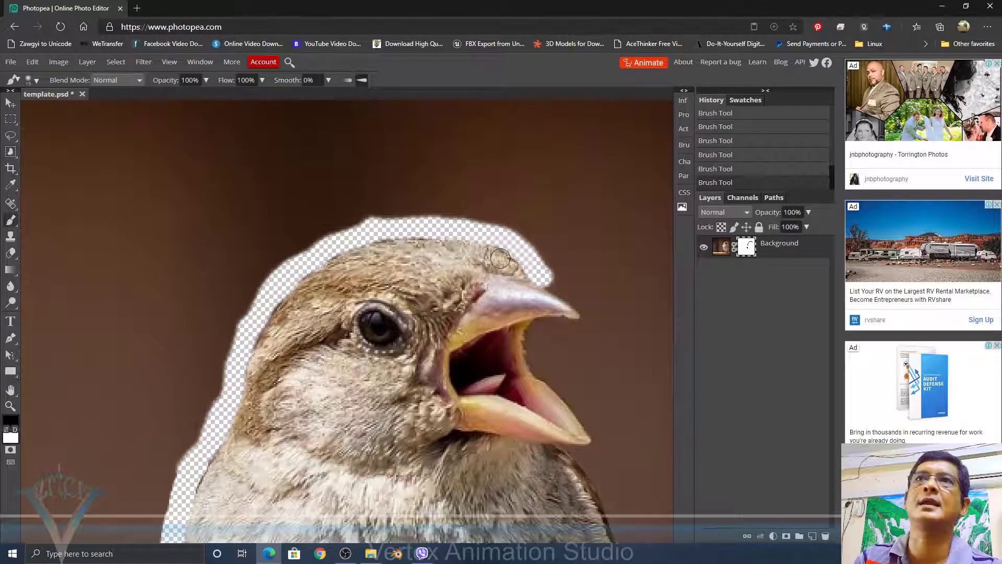
mouse_move(543, 272)
left_mouse_down()
mouse_move(598, 317)
mouse_move(584, 303)
mouse_move(596, 328)
mouse_move(549, 333)
mouse_move(571, 328)
mouse_move(543, 333)
left_mouse_up()
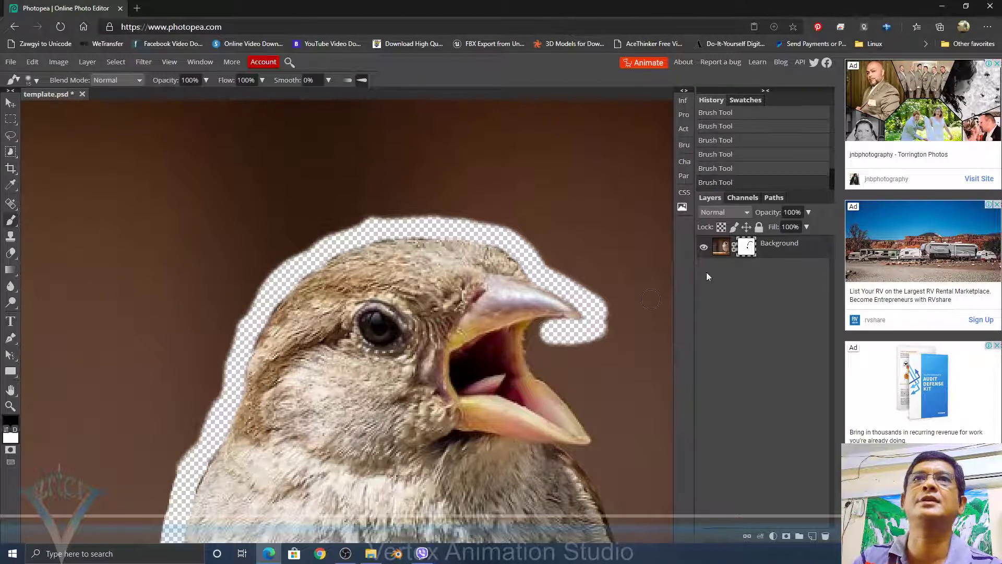
- View the raster mask on its own to check the painted outline, and return to the image
left_click(746, 250, "alt")
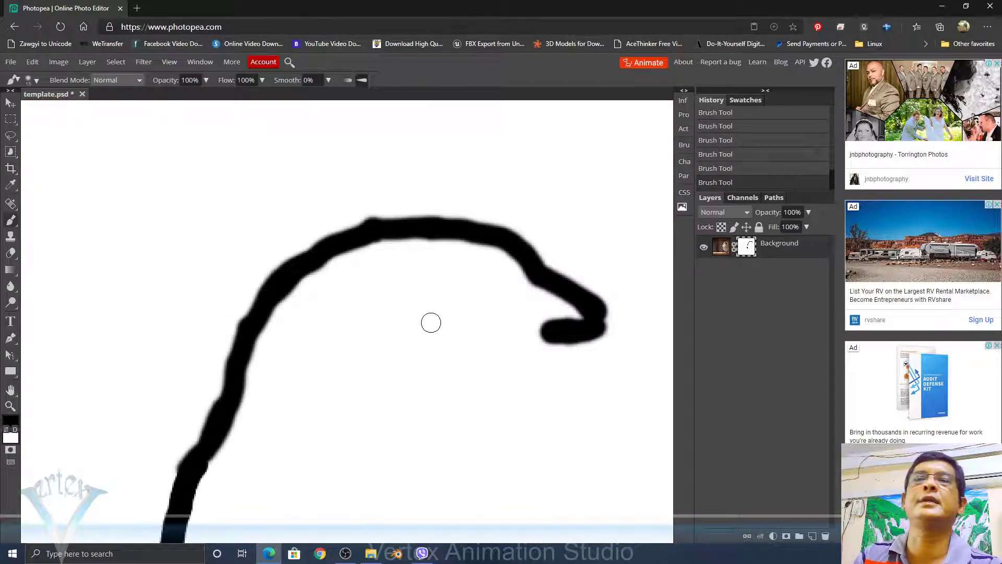
mouse_move(462, 318)
left_mouse_down()
mouse_move(481, 259)
mouse_move(456, 407)
left_mouse_up()
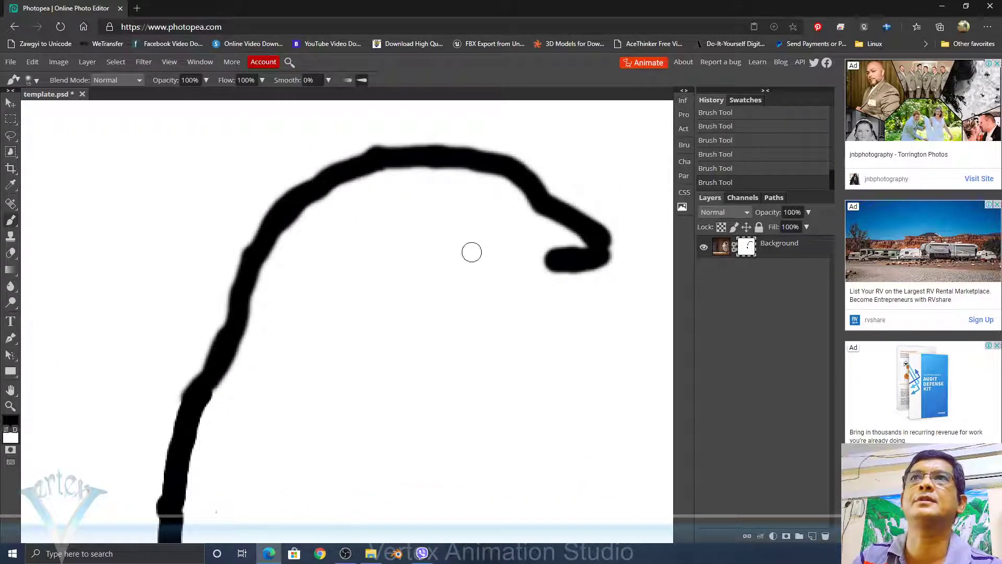
left_click(746, 250, "alt")
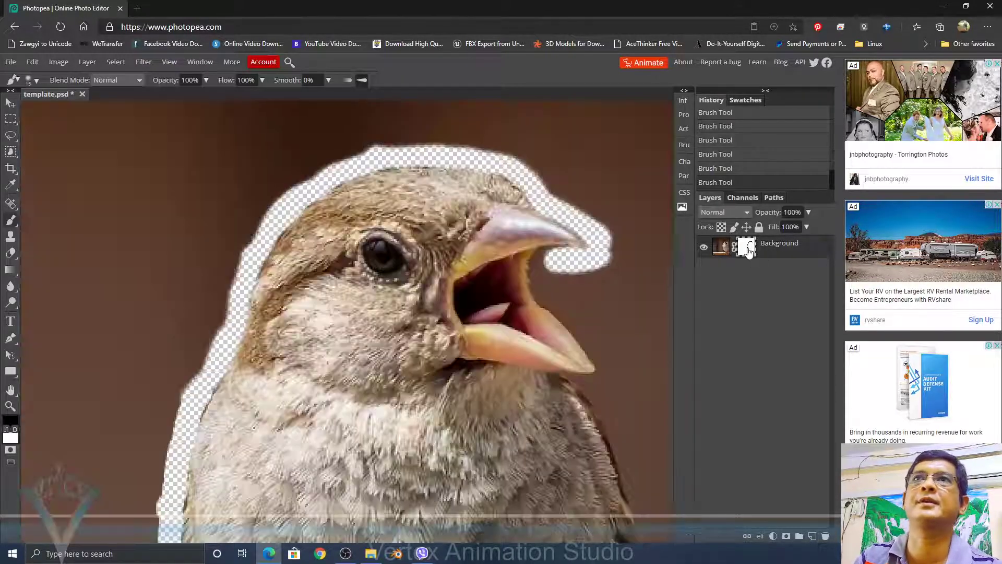
- Mask out the backdrop inside the open beak and around the lower beak's tip, using a smaller brush for the edge
mouse_move(558, 264)
left_mouse_down()
mouse_move(547, 301)
mouse_move(590, 342)
mouse_move(578, 357)
mouse_move(524, 297)
mouse_move(519, 275)
mouse_move(523, 283)
mouse_move(552, 272)
mouse_move(538, 271)
mouse_move(553, 296)
mouse_move(557, 275)
mouse_move(599, 385)
left_mouse_up()
key("x")
key("x")
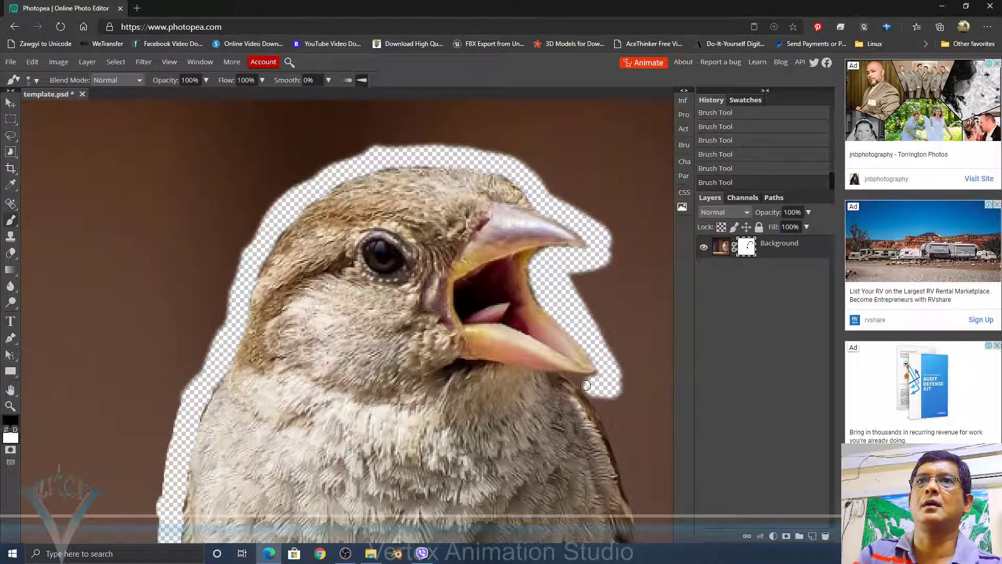
left_click(598, 382)
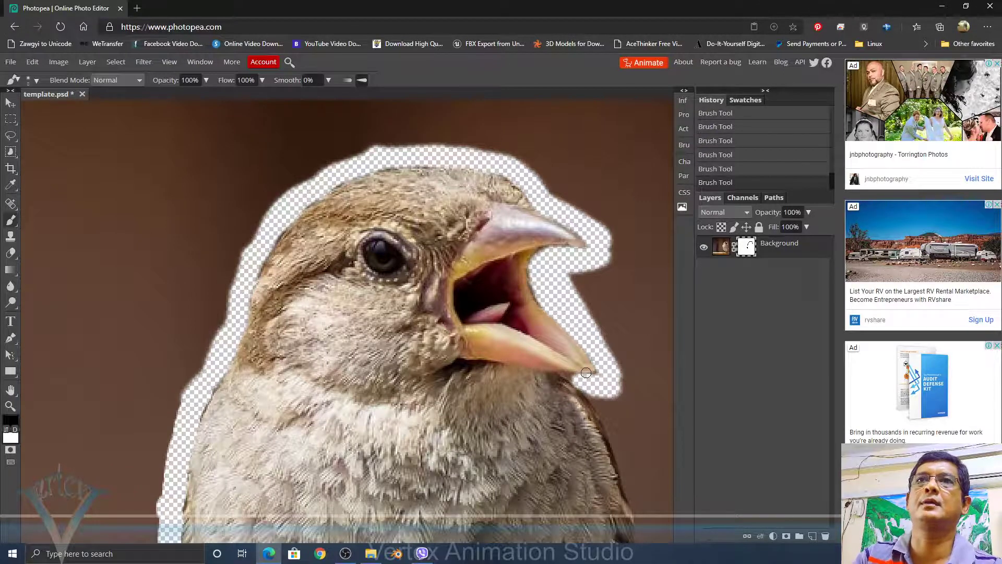
- Restore the lower beak's tip by painting white on the mask, and switch the painting colour back to black
key("x")
left_click_drag(589, 372, 568, 366)
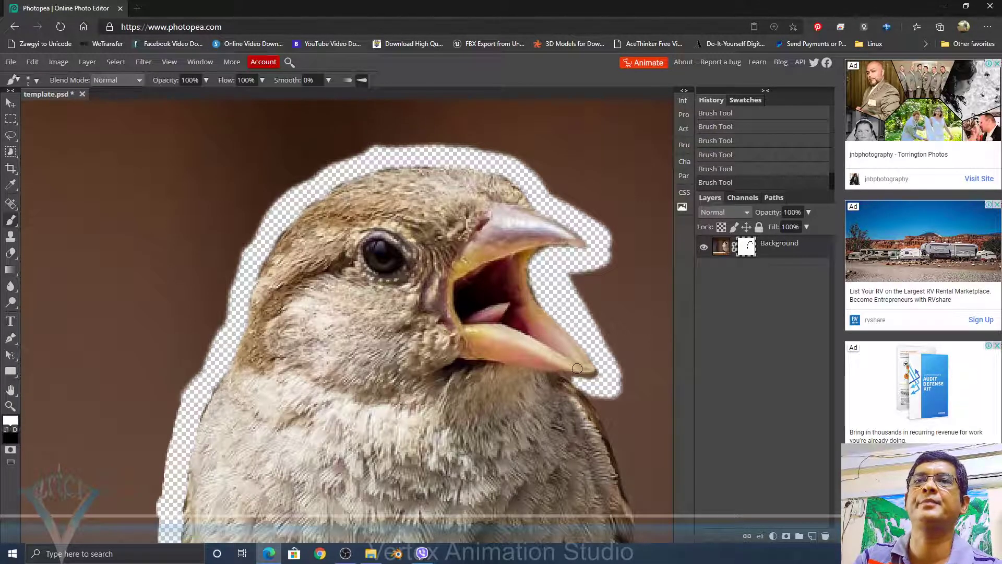
key("x")
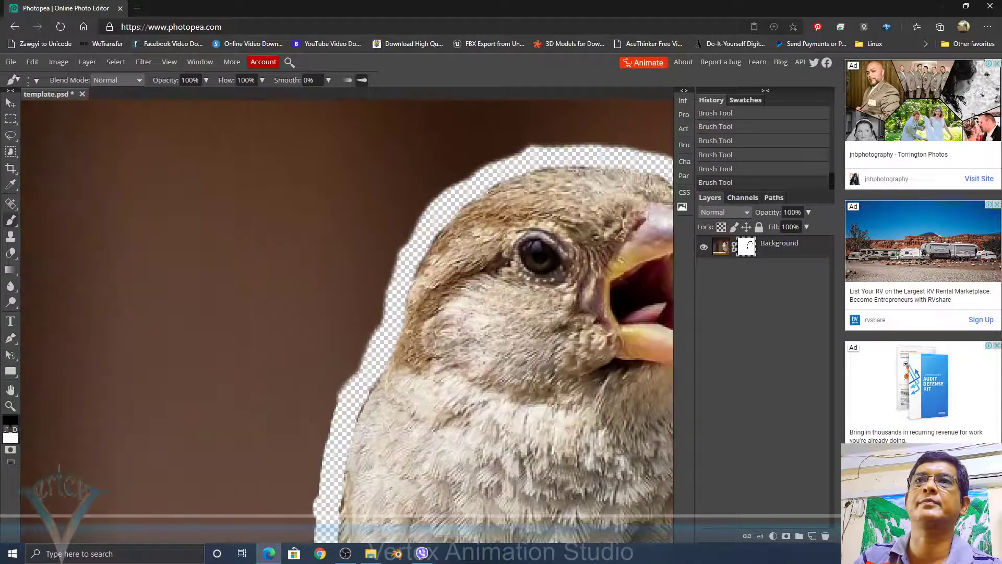
- Mask out a thin strip of backdrop down the wing side, around the legs and along the belly to complete the outline
left_click_drag(434, 390, 420, 359)
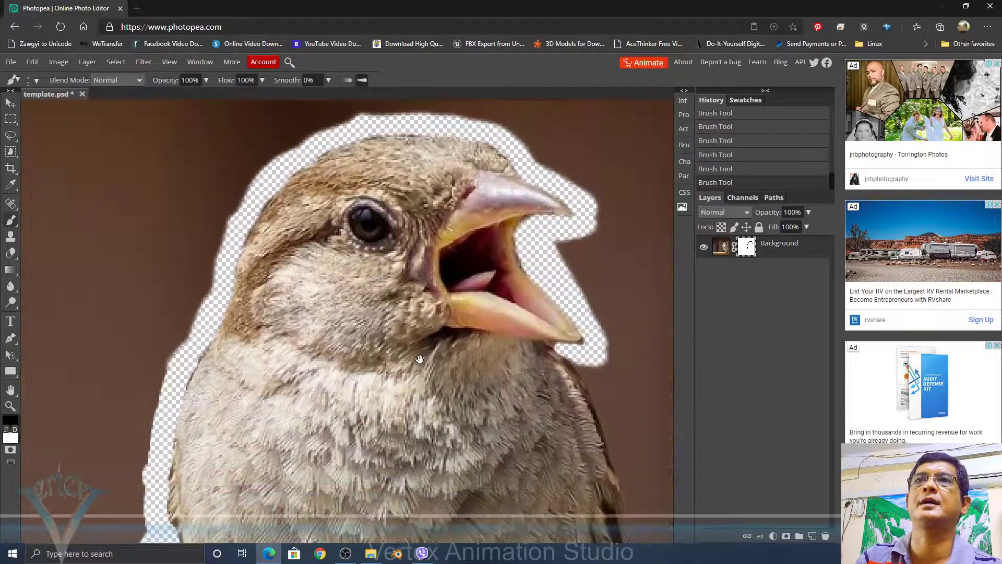
mouse_move(536, 380)
left_mouse_down()
mouse_move(587, 380)
mouse_move(477, 289)
mouse_move(465, 186)
mouse_move(488, 201)
mouse_move(521, 311)
mouse_move(535, 493)
mouse_move(557, 240)
mouse_move(492, 470)
left_mouse_up()
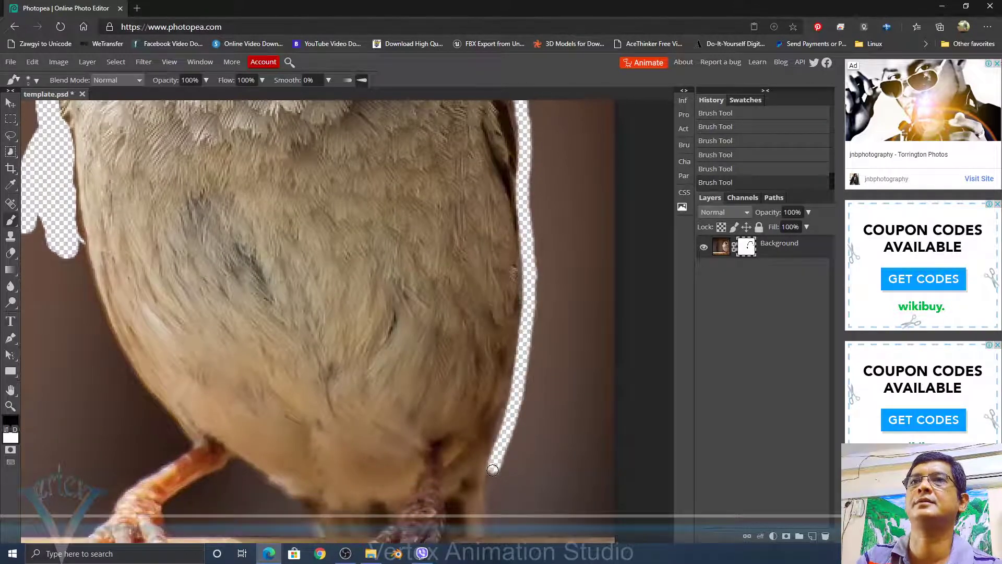
left_click_drag(533, 352, 534, 219)
mouse_move(497, 331)
left_mouse_down()
mouse_move(489, 411)
mouse_move(447, 414)
mouse_move(437, 484)
mouse_move(430, 503)
mouse_move(416, 507)
mouse_move(417, 451)
mouse_move(377, 454)
mouse_move(189, 407)
mouse_move(220, 404)
mouse_move(242, 374)
mouse_move(308, 402)
mouse_move(296, 368)
mouse_move(148, 271)
mouse_move(75, 95)
left_mouse_up()
left_click_drag(338, 312, 428, 388)
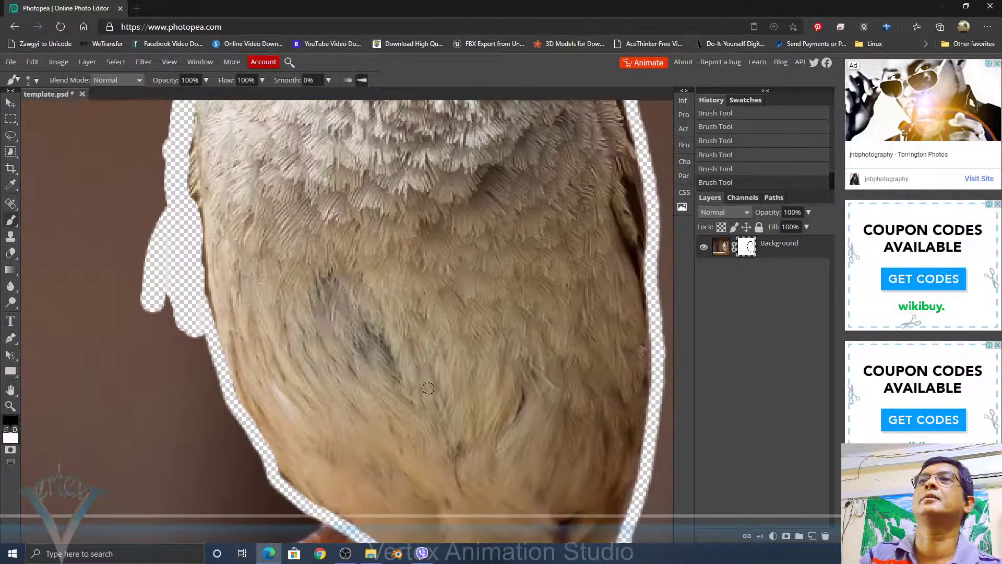
scroll(427, 358, "right", 3)
scroll(427, 360, "down", 2)
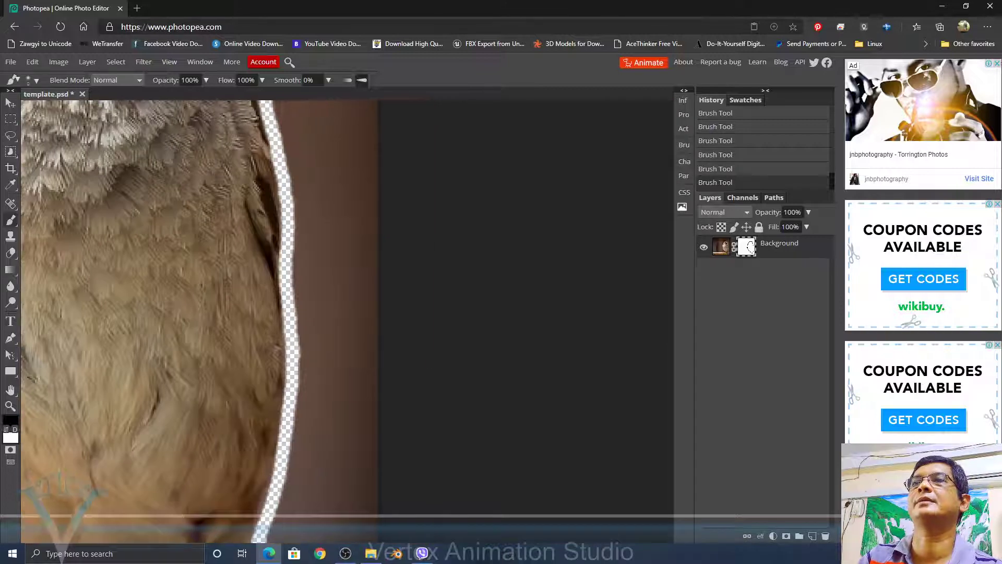
scroll(462, 369, "up", 3)
key("ctrl+0")
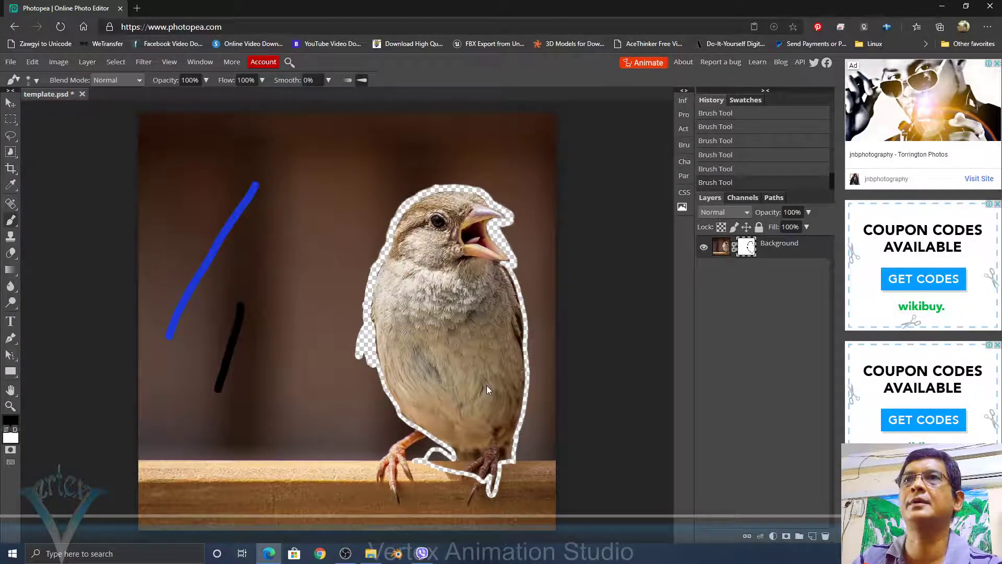
key("ctrl+plus")
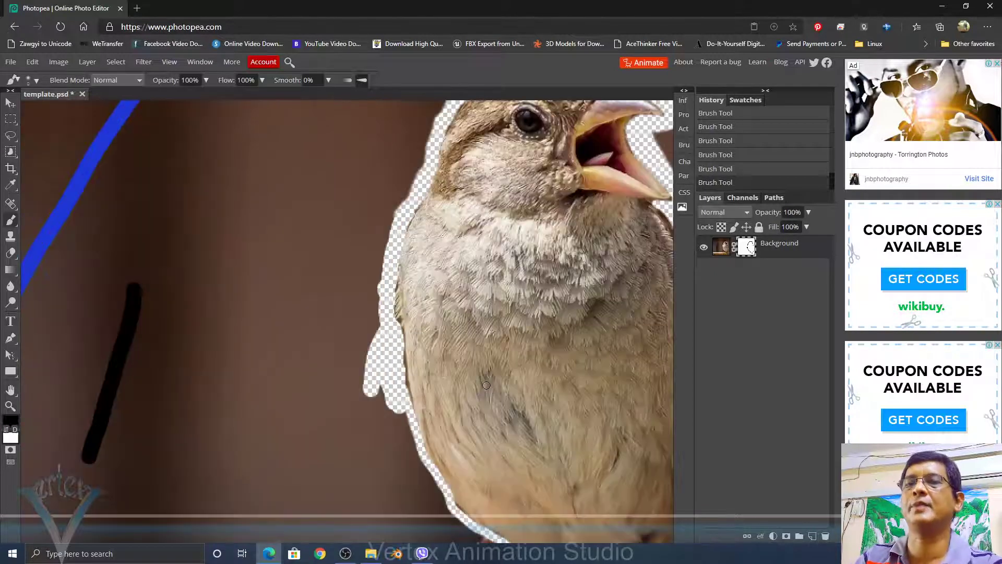
key("ctrl+minus")
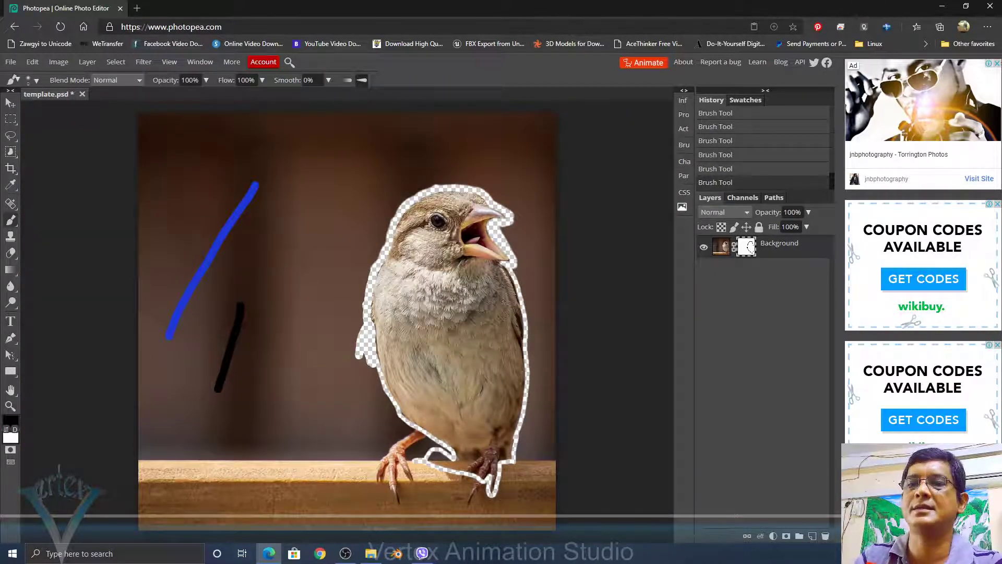
- Lasso a large area of backdrop behind the sparrow's head and back, and fill it with black on the mask
key("l")
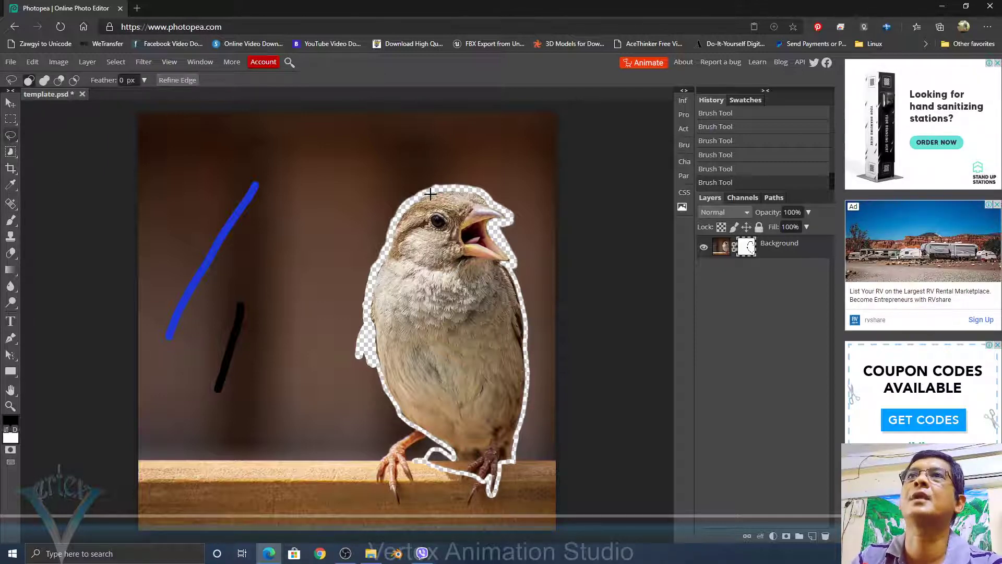
mouse_move(427, 193)
left_mouse_down()
mouse_move(396, 222)
mouse_move(454, 189)
mouse_move(427, 193)
mouse_move(397, 220)
mouse_move(366, 306)
mouse_move(369, 346)
mouse_move(306, 370)
mouse_move(255, 187)
mouse_move(362, 130)
mouse_move(423, 146)
mouse_move(441, 186)
left_mouse_up()
left_click(452, 188)
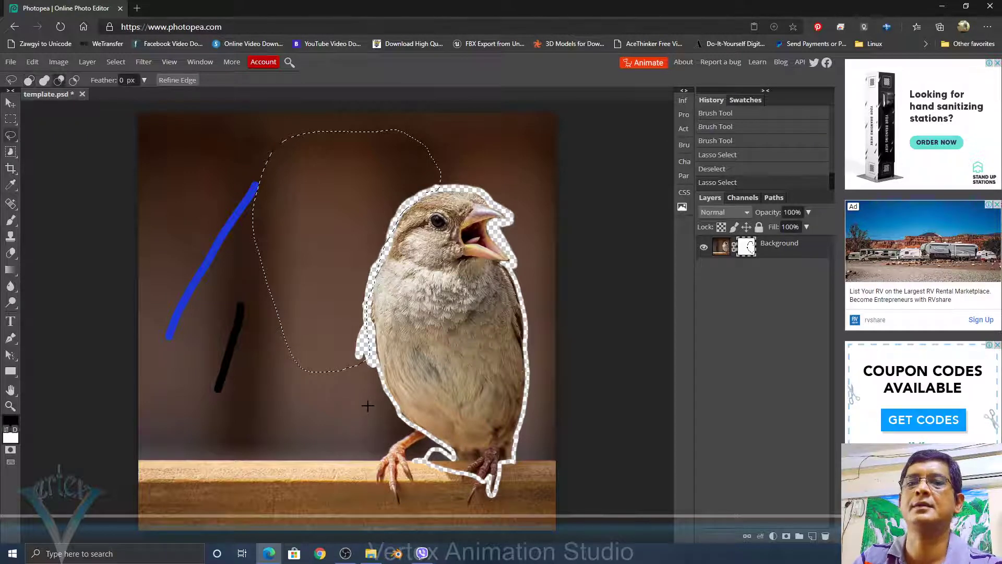
key("alt+BackSpace")
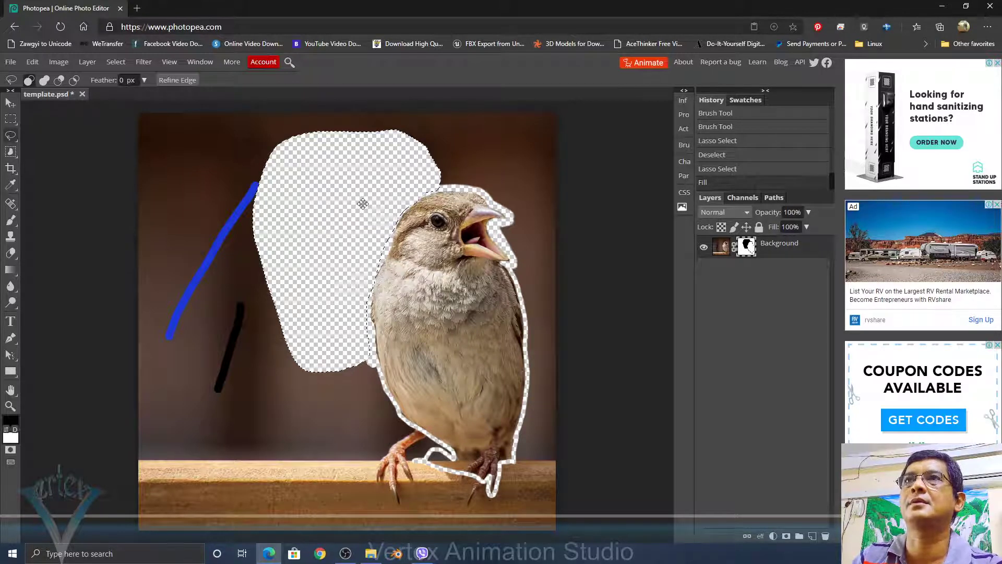
- View the raster mask on its own to examine the filled area, and return to the image
left_click(752, 256, "alt")
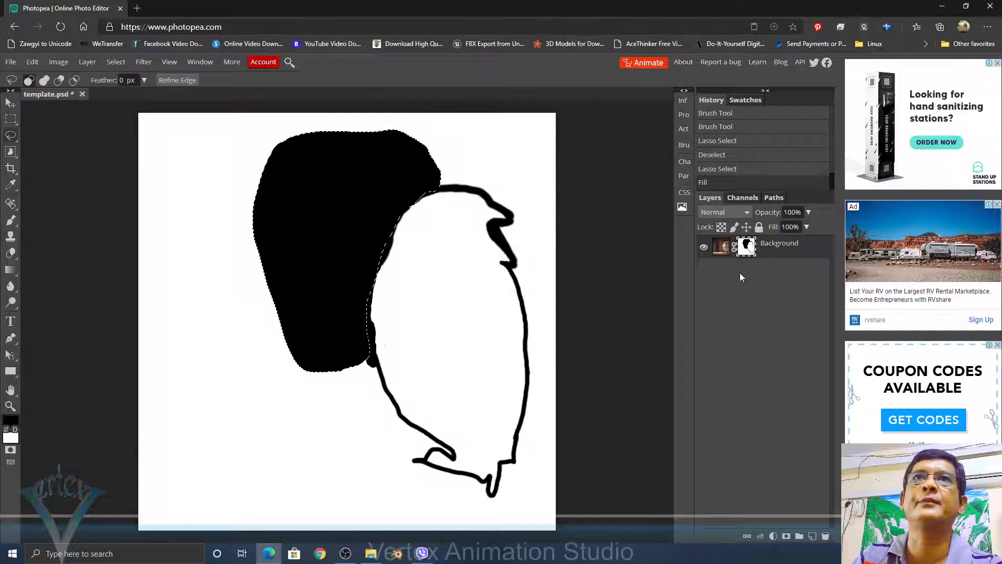
left_click(748, 252, "alt")
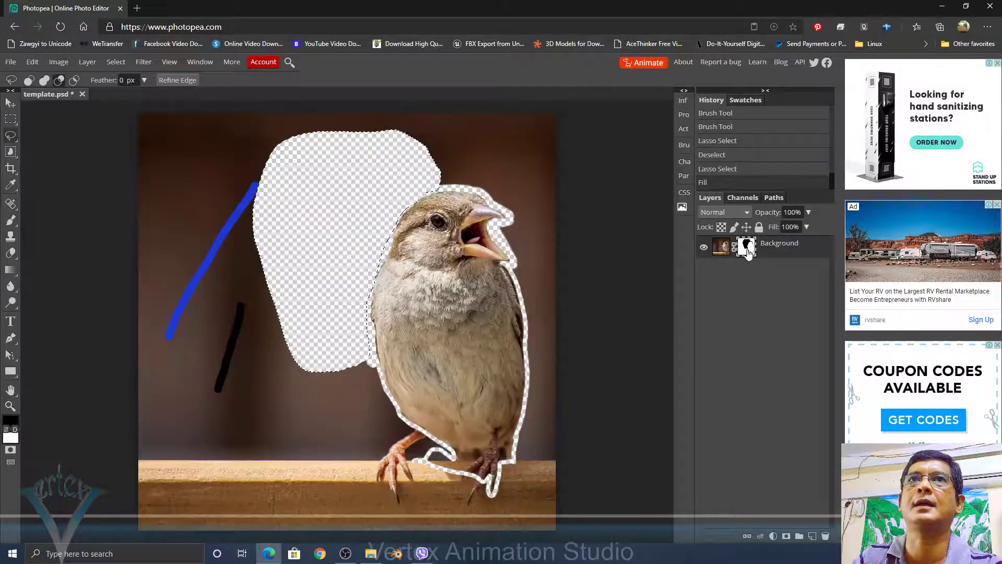
left_click(748, 252, "alt")
left_click(748, 252, "alt")
double_click(748, 253)
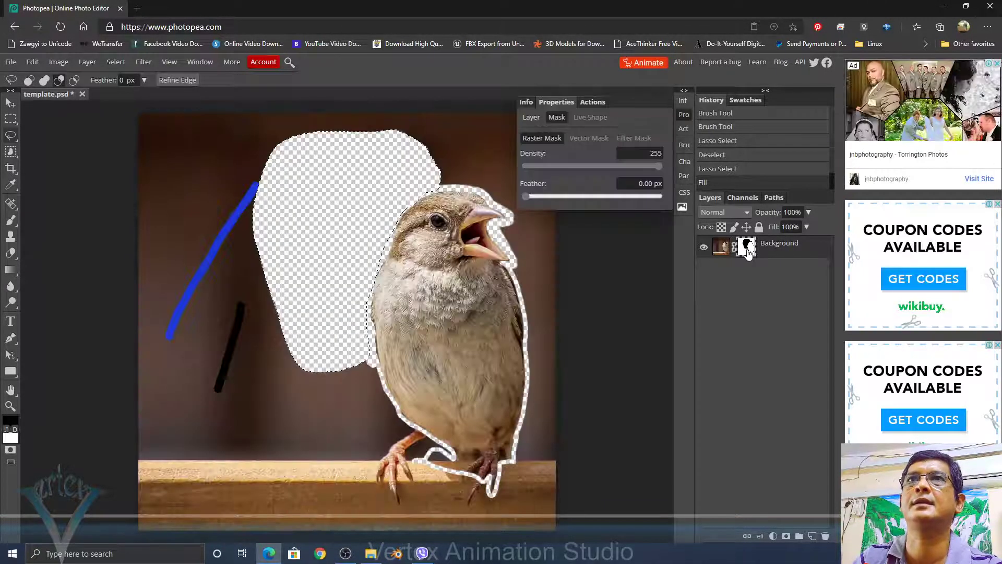
left_click(748, 252, "alt")
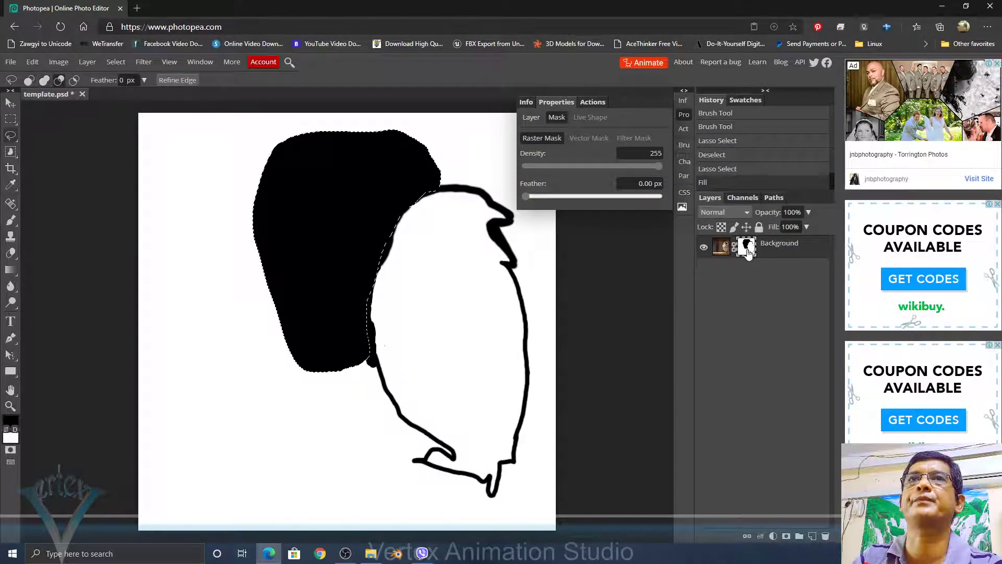
left_click(748, 252, "alt")
- Disable and re-enable the raster mask to compare the original photo with the masked result
left_click(748, 252, "shift")
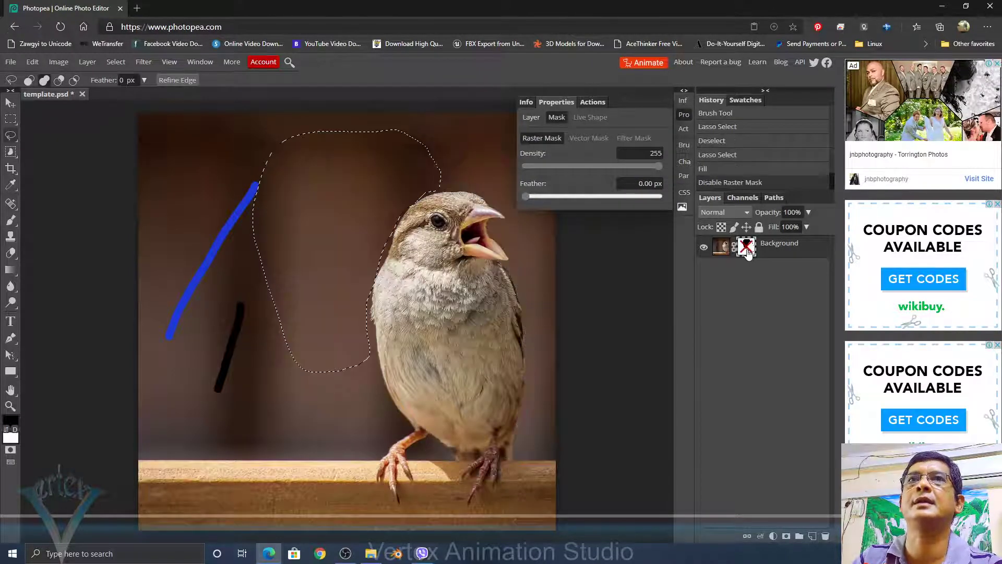
left_click(748, 252, "shift")
left_click(748, 253, "shift")
left_click(748, 252, "shift")
left_click(748, 252, "shift")
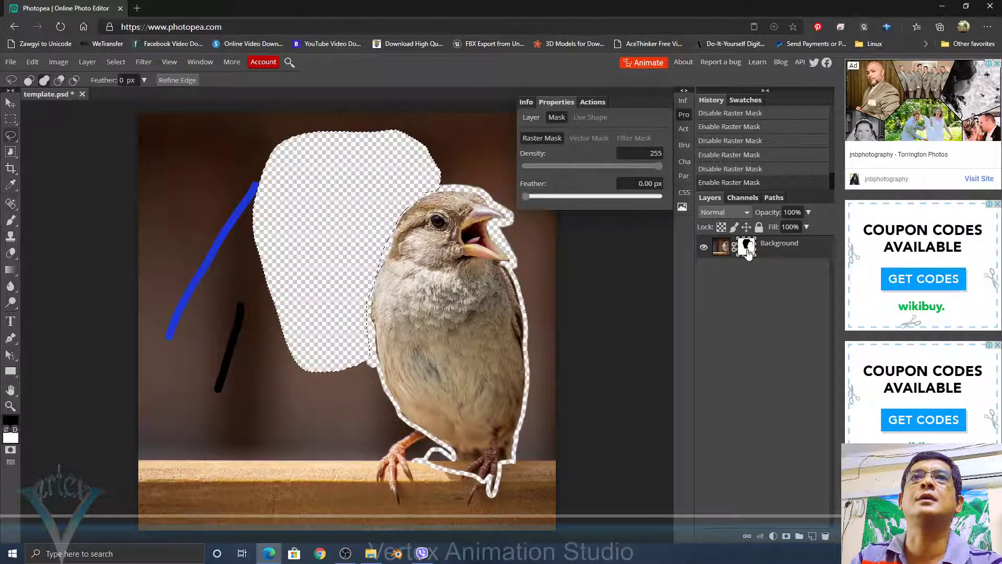
left_click(748, 252, "shift")
- Compare the mask-only view with the image while the mask is disabled, and leave the raster mask enabled
left_click(748, 252, "alt")
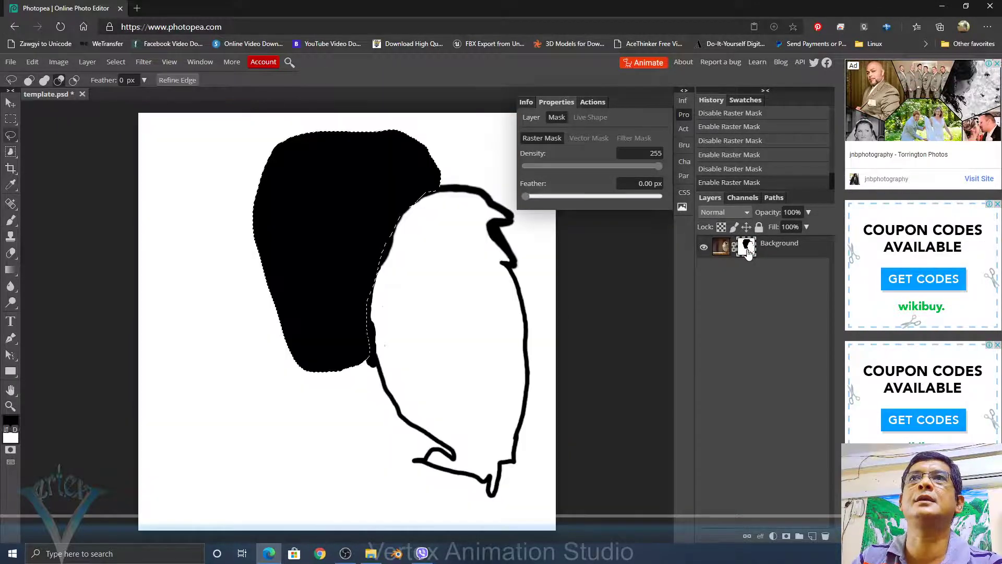
left_click(748, 252, "alt")
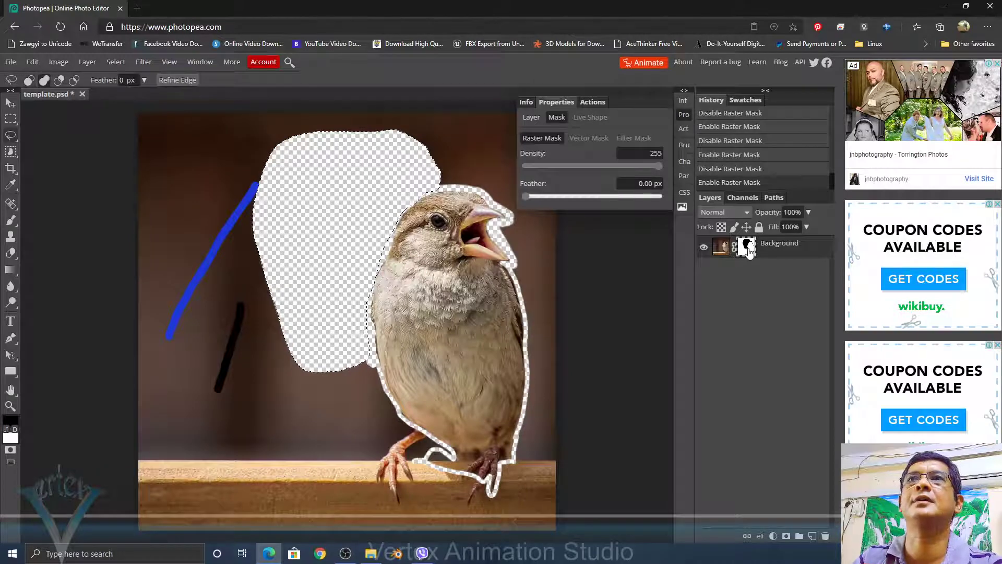
left_click(748, 252, "shift")
left_click(748, 252, "shift")
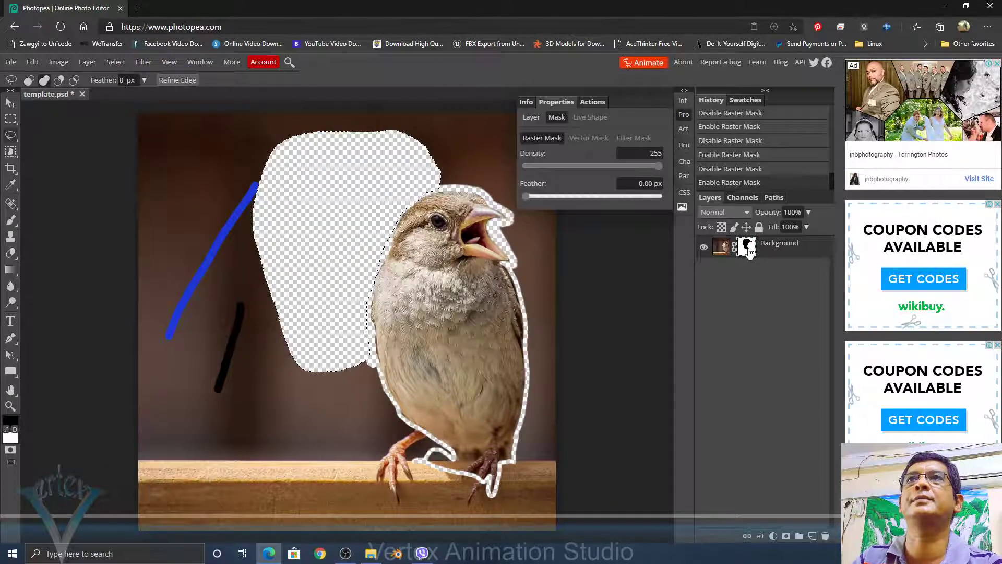
left_click(748, 252, "shift")
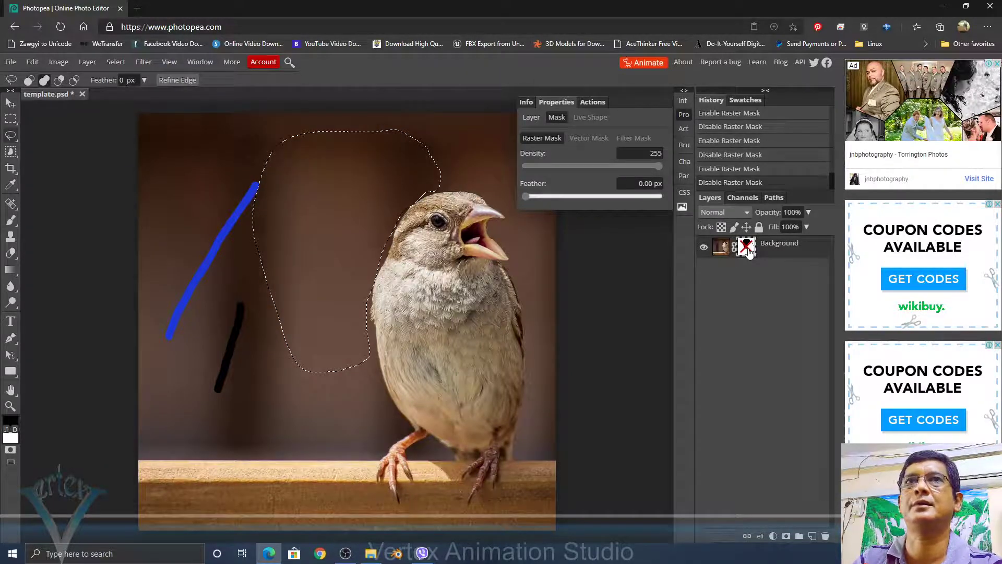
left_click(748, 253, "alt")
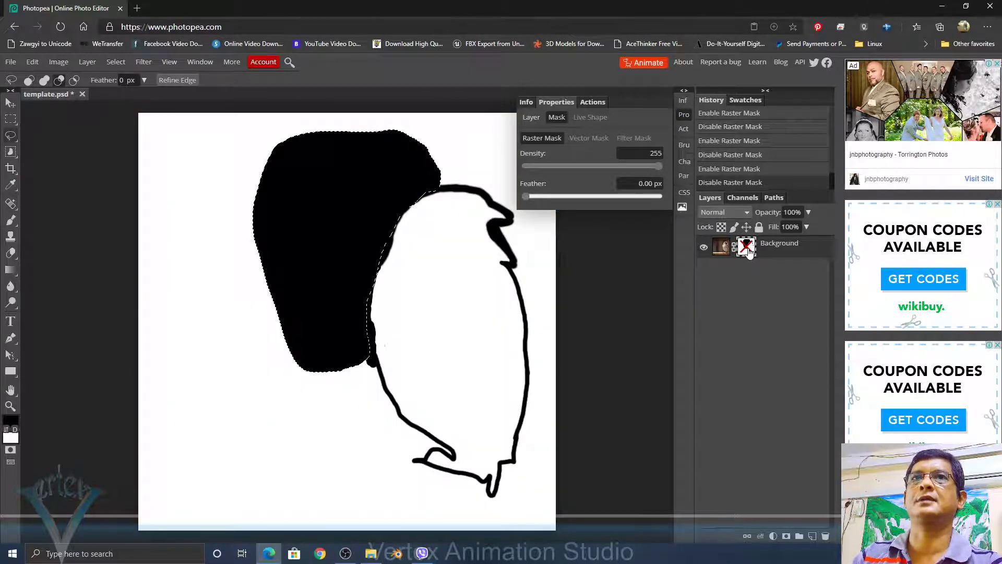
left_click(748, 252, "alt")
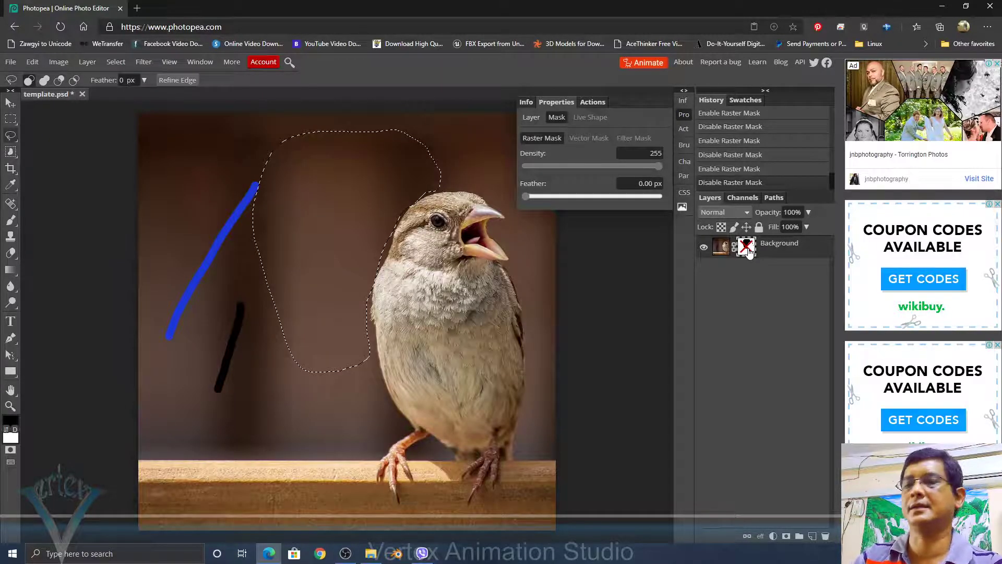
left_click(748, 252, "shift")
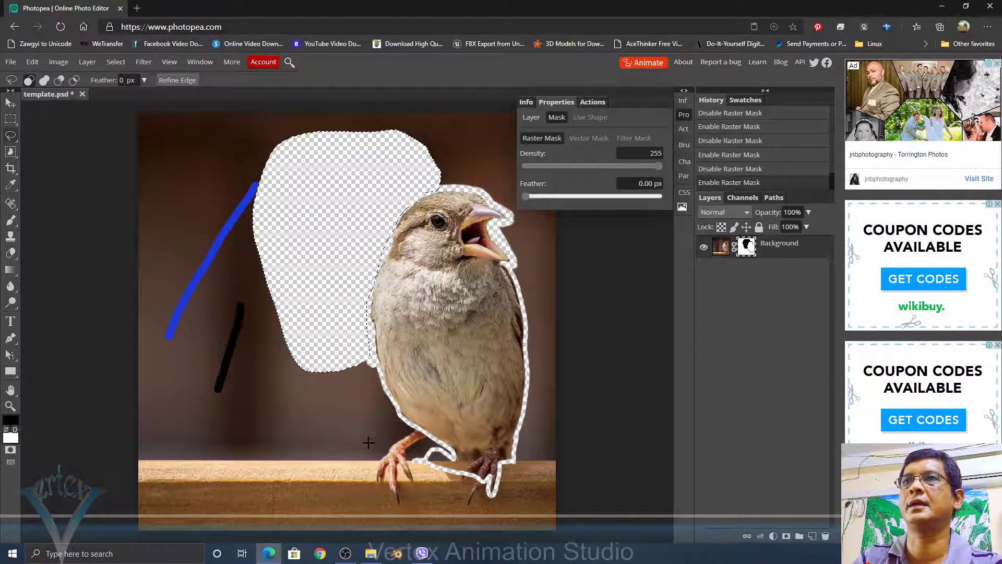
- Lasso the backdrop beside the lower belly above the plank, fill it with black on the mask, and deselect
mouse_move(402, 416)
left_mouse_down()
mouse_move(363, 348)
mouse_move(306, 399)
mouse_move(329, 450)
left_mouse_up()
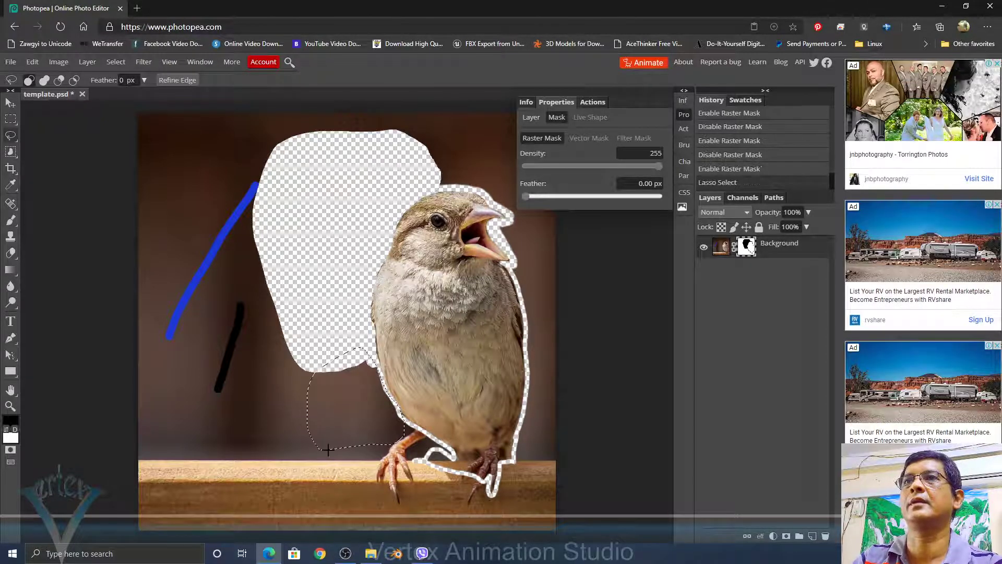
key("alt+BackSpace")
key("ctrl+d")
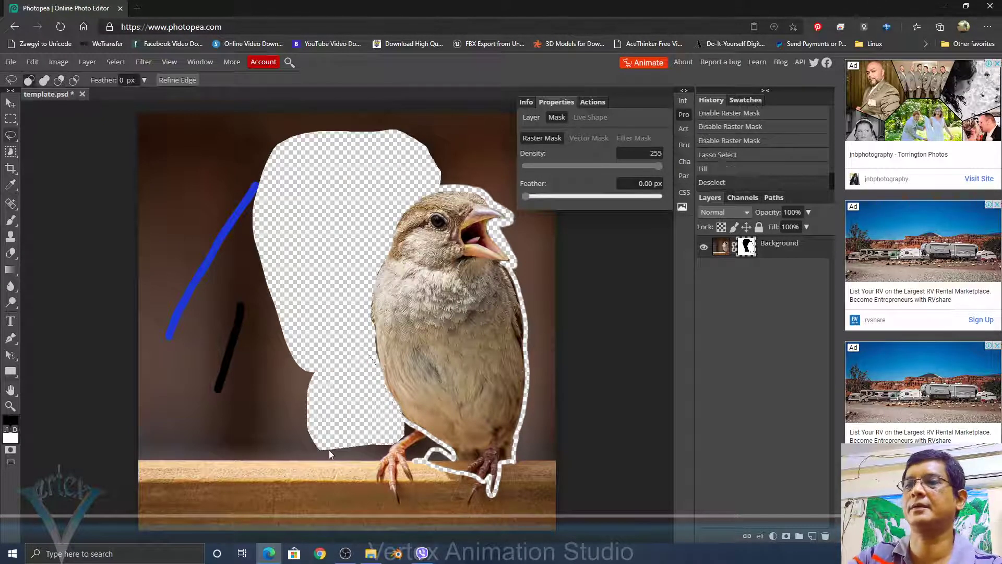
- Lasso the plank area around the sparrow's orange left-hand foot and fill it with black on the mask
mouse_move(401, 418)
left_mouse_down()
mouse_move(445, 443)
mouse_move(455, 463)
left_mouse_up()
mouse_move(381, 532)
left_mouse_down()
mouse_move(281, 516)
mouse_move(275, 443)
mouse_move(325, 421)
mouse_move(387, 422)
left_mouse_up()
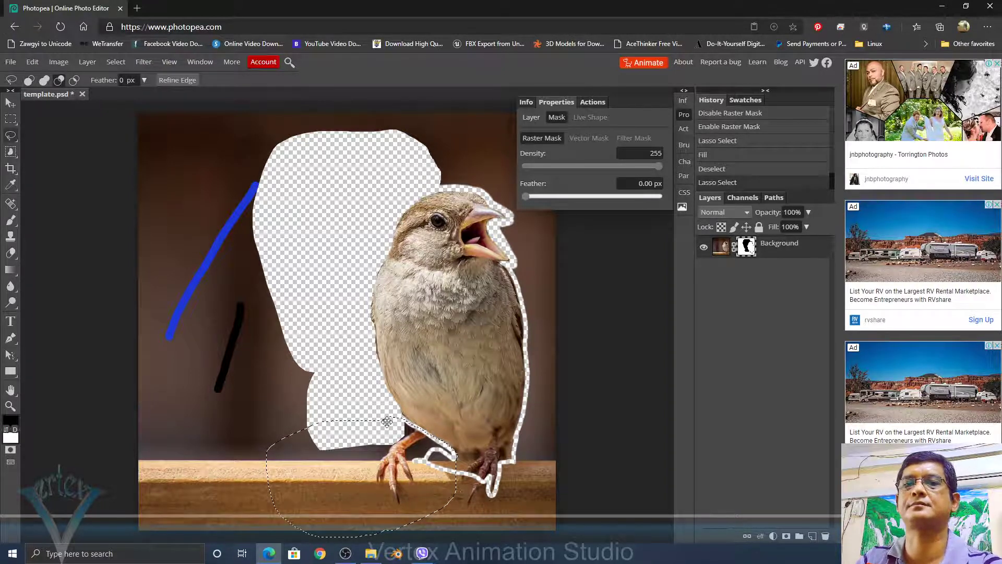
key("alt+BackSpace")
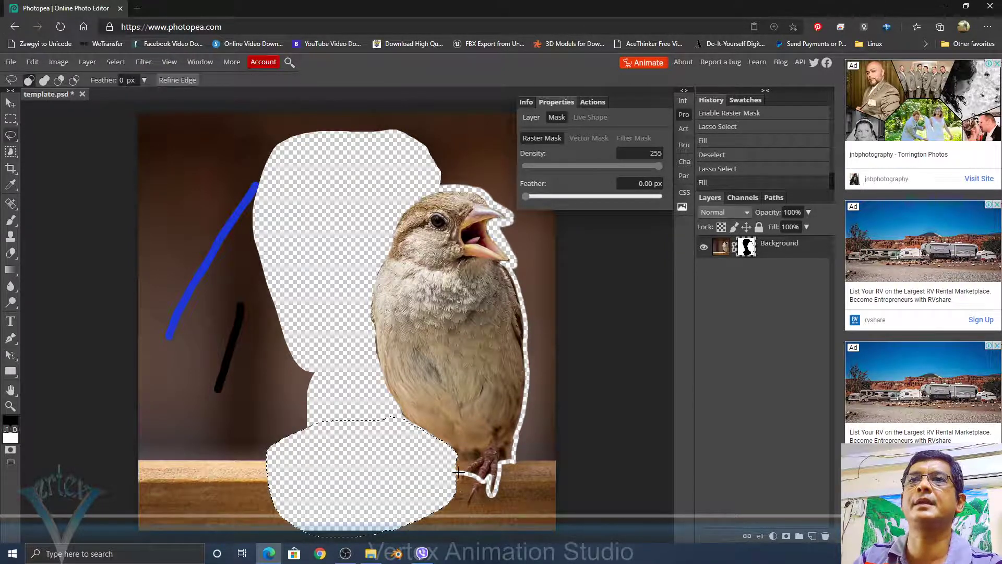
- Lasso the backdrop and plank from the darker foot up along the wing to the beak, mask it with black, and deselect
mouse_move(458, 472)
left_mouse_down()
mouse_move(497, 477)
mouse_move(515, 444)
mouse_move(526, 380)
mouse_move(519, 296)
mouse_move(497, 232)
left_mouse_up()
left_click_drag(559, 218, 628, 510)
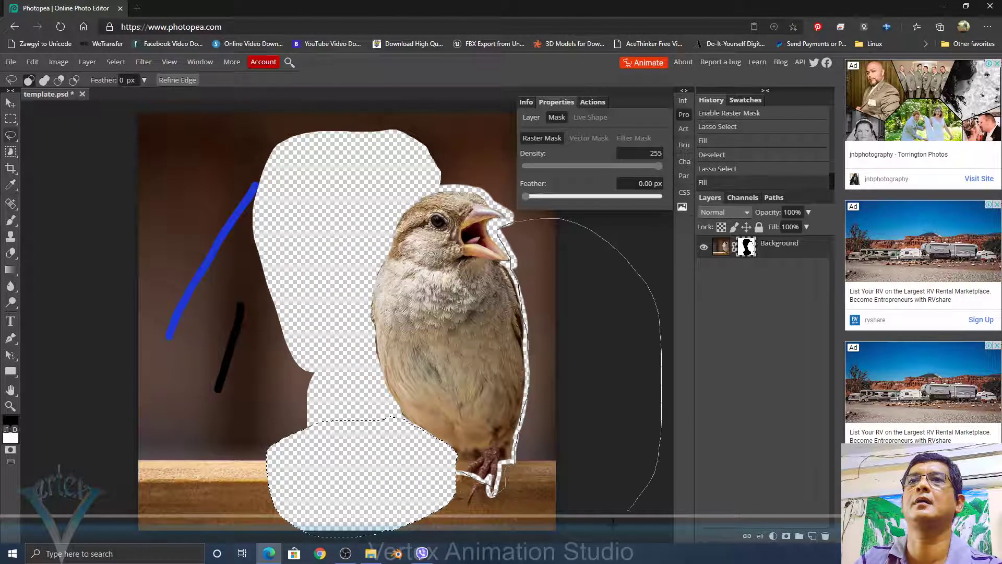
left_click_drag(401, 536, 376, 510)
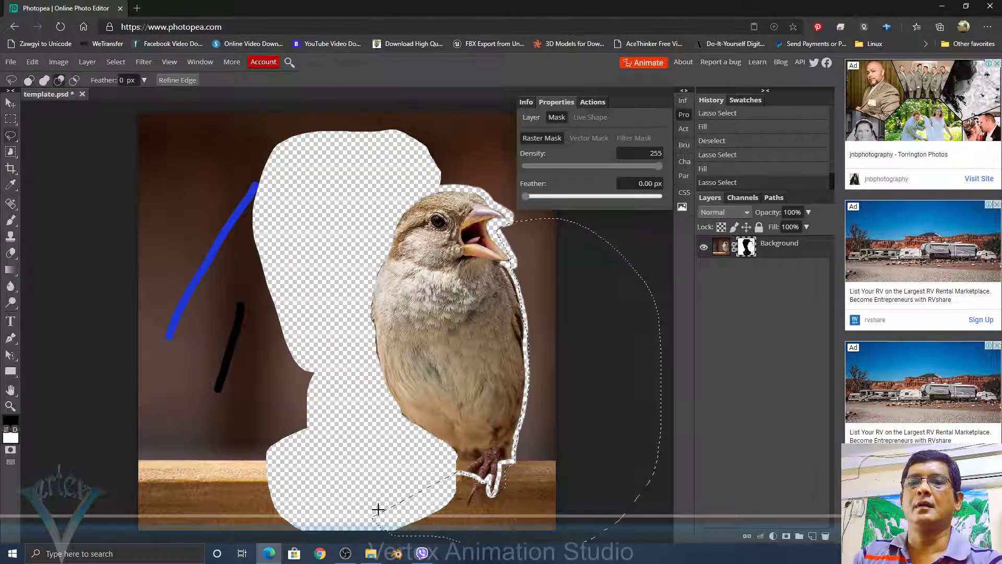
key("alt+BackSpace")
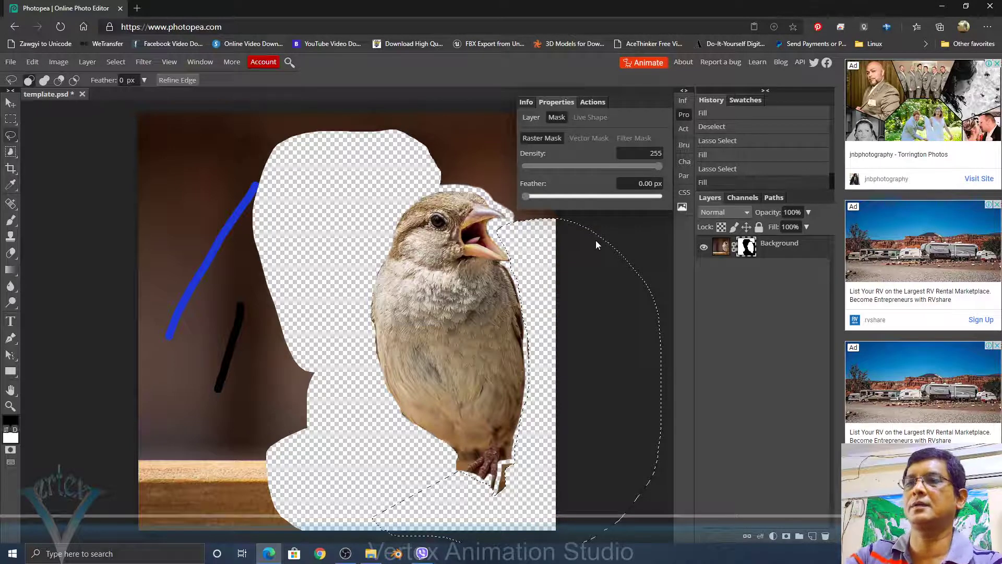
key("ctrl+d")
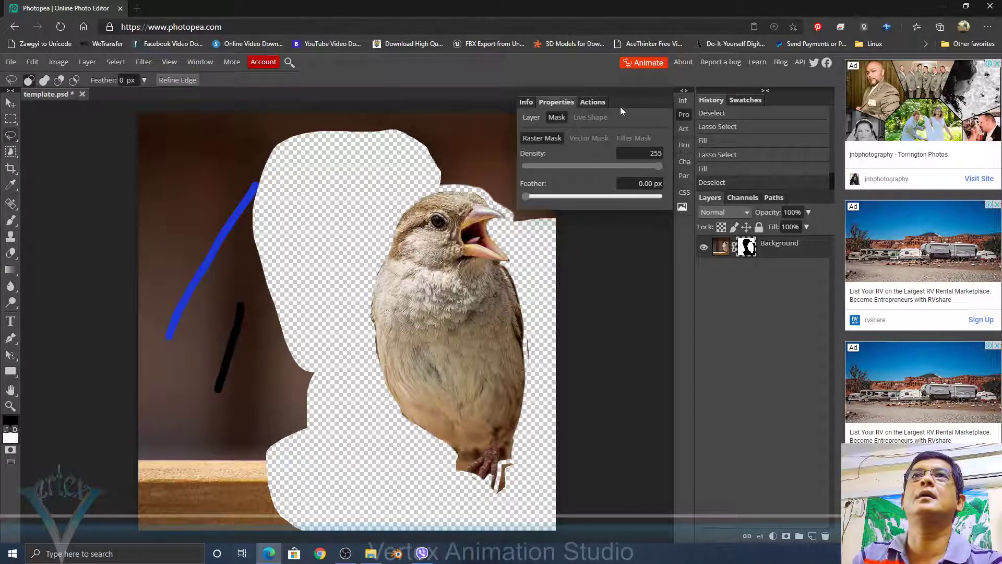
- Lasso the remaining backdrop above the sparrow's head and beak, fill it with black on the mask, and deselect
left_click(683, 115)
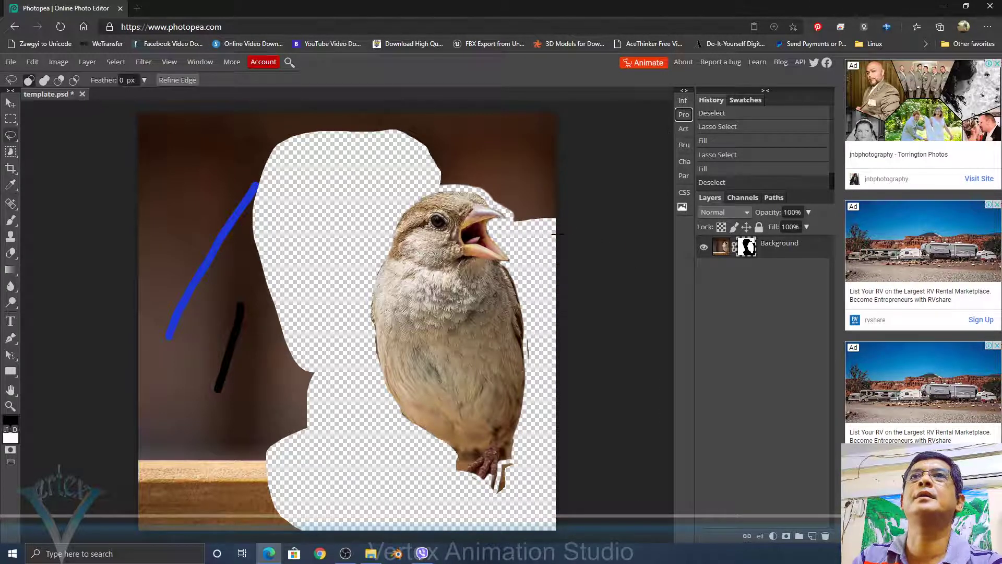
mouse_move(556, 234)
left_mouse_down()
mouse_move(520, 236)
mouse_move(488, 199)
mouse_move(444, 189)
mouse_move(438, 113)
mouse_move(606, 201)
mouse_move(603, 223)
left_mouse_up()
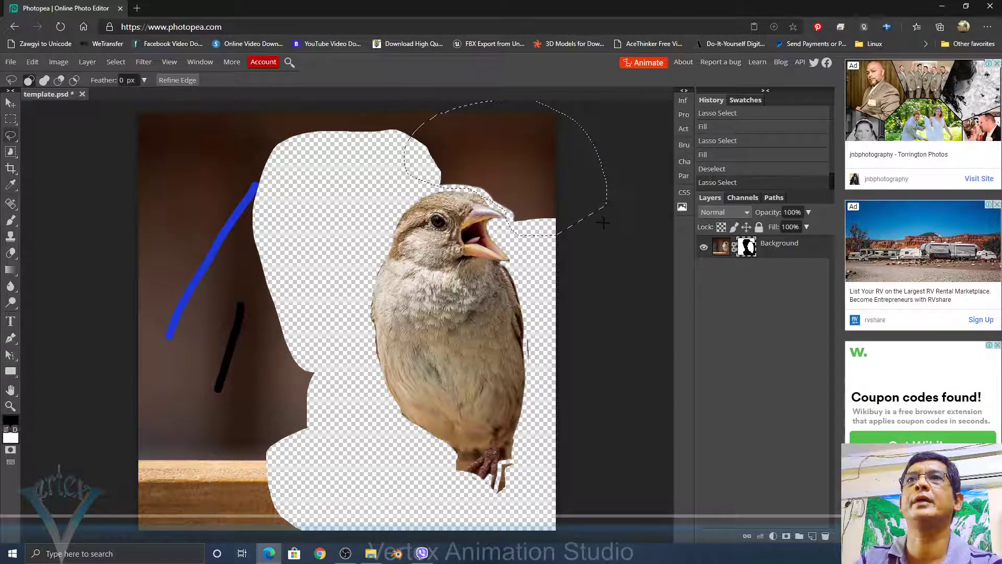
key("alt+BackSpace")
key("ctrl+d")
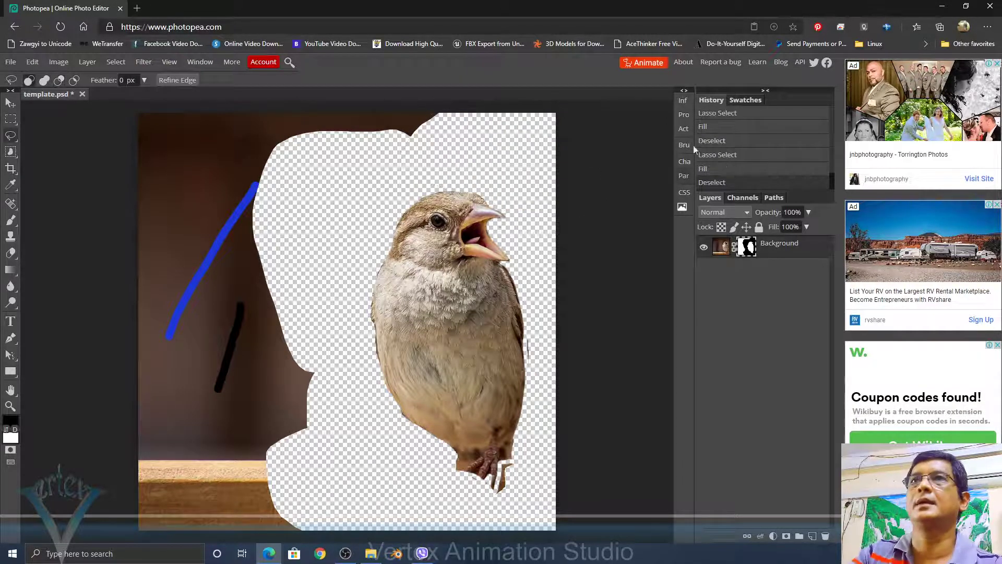
- Display the Background layer's raster mask on its own on the canvas
left_click(750, 249, "alt")
left_click(750, 250, "alt")
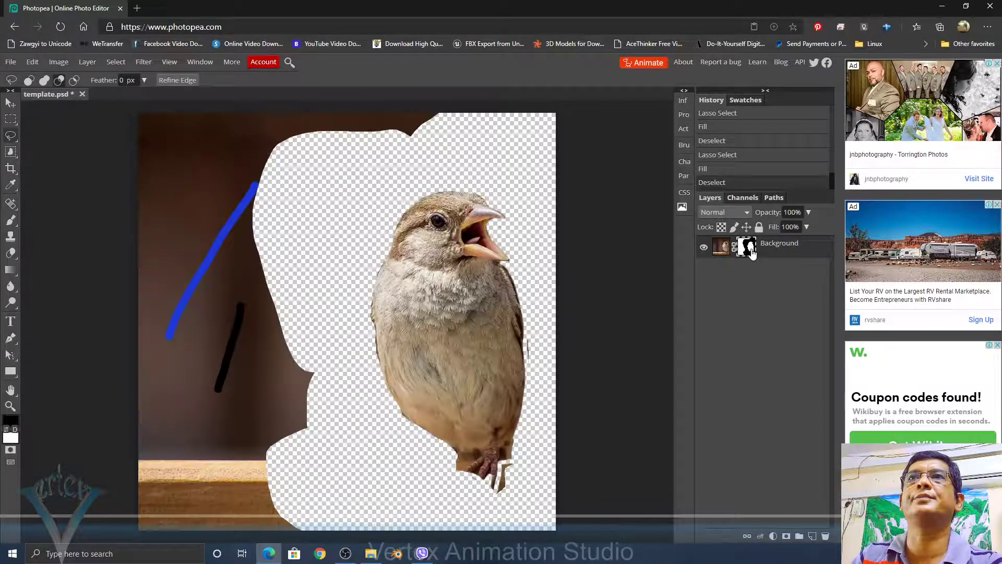
left_click(750, 249, "alt")
left_click(750, 249, "alt")
double_click(750, 250)
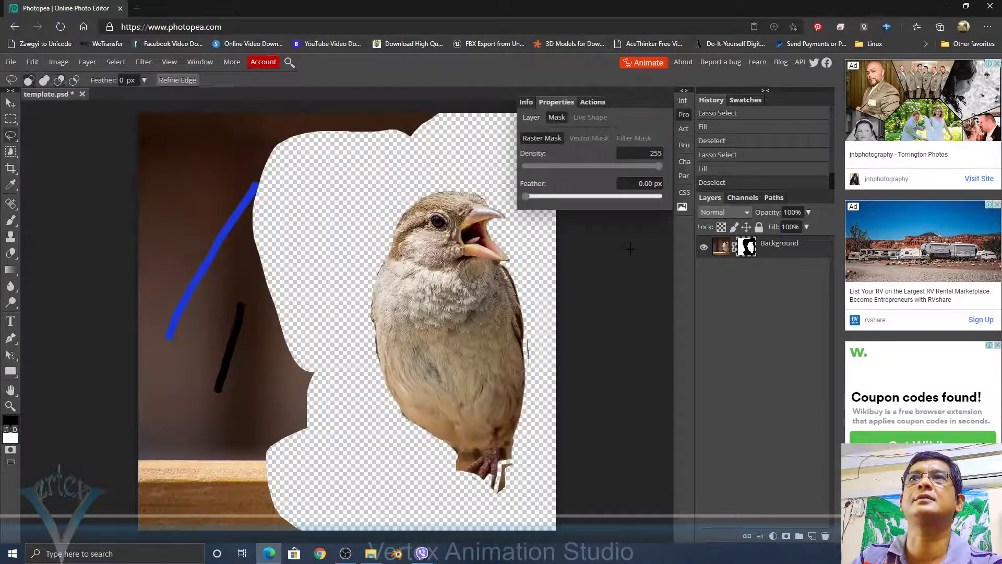
left_click(750, 250, "alt")
key("ctrl+d")
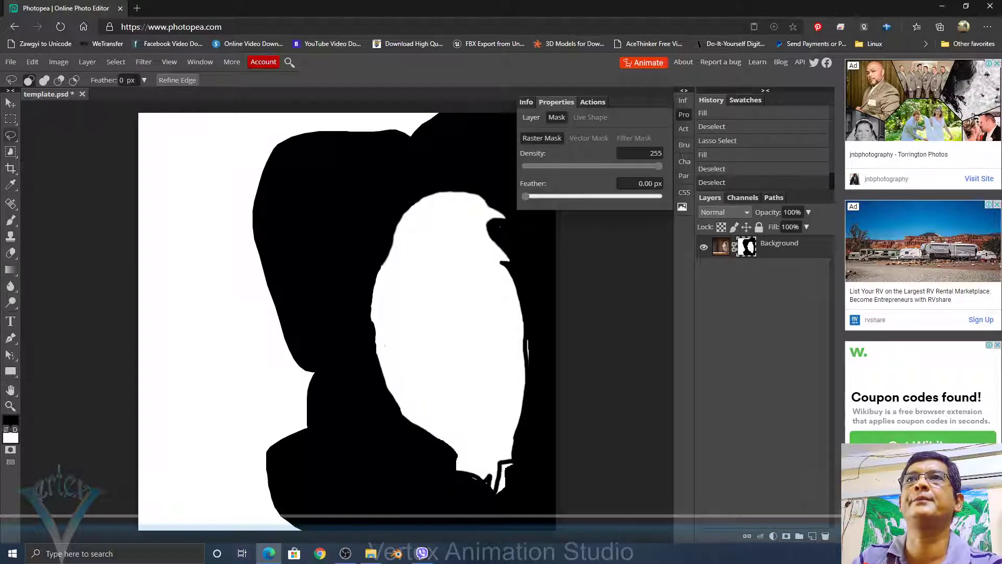
- Lasso the stray specks inside the open beak and beside the wing edge, and fill each with black on the mask
left_click_drag(500, 226, 499, 230)
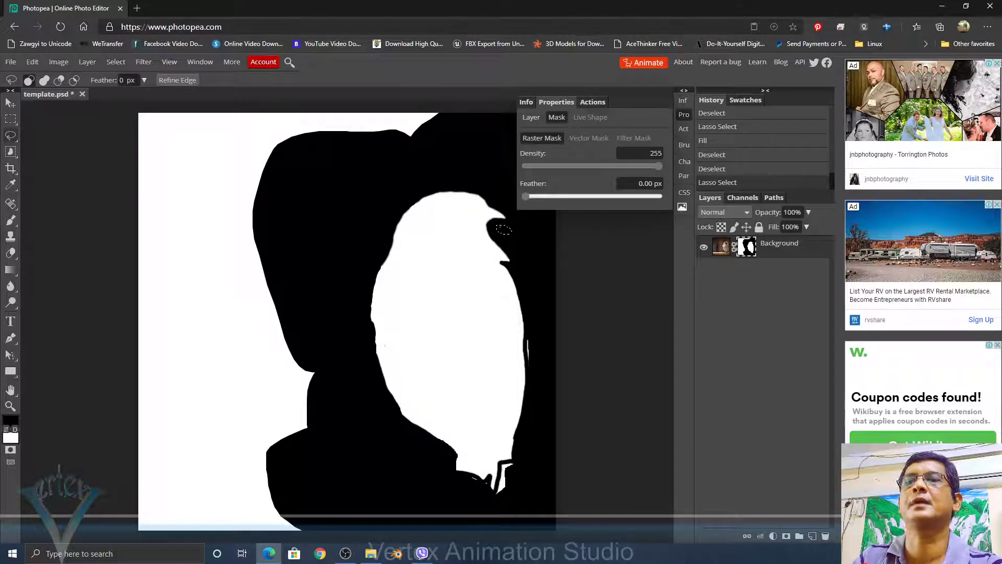
key("alt+BackSpace")
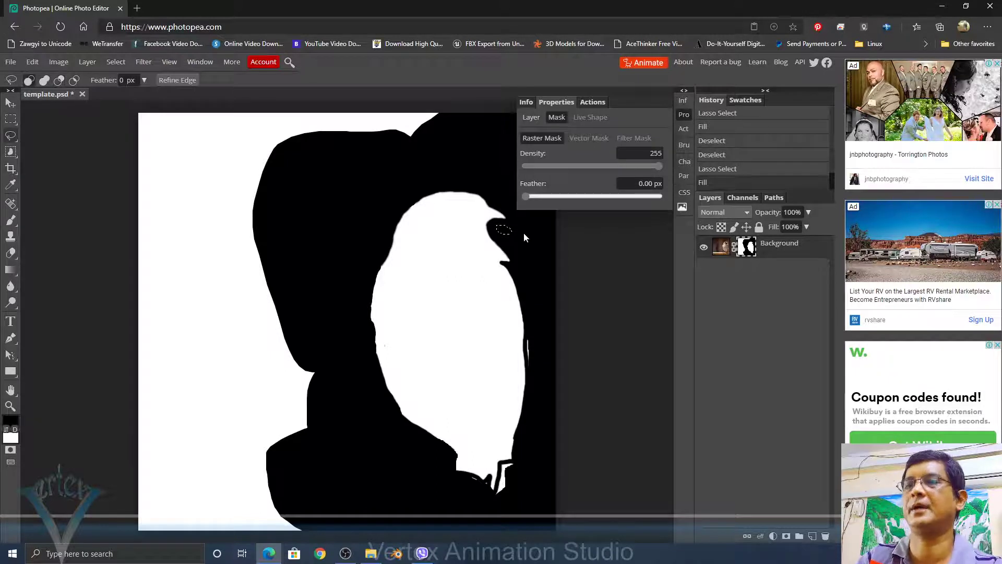
key("ctrl+d")
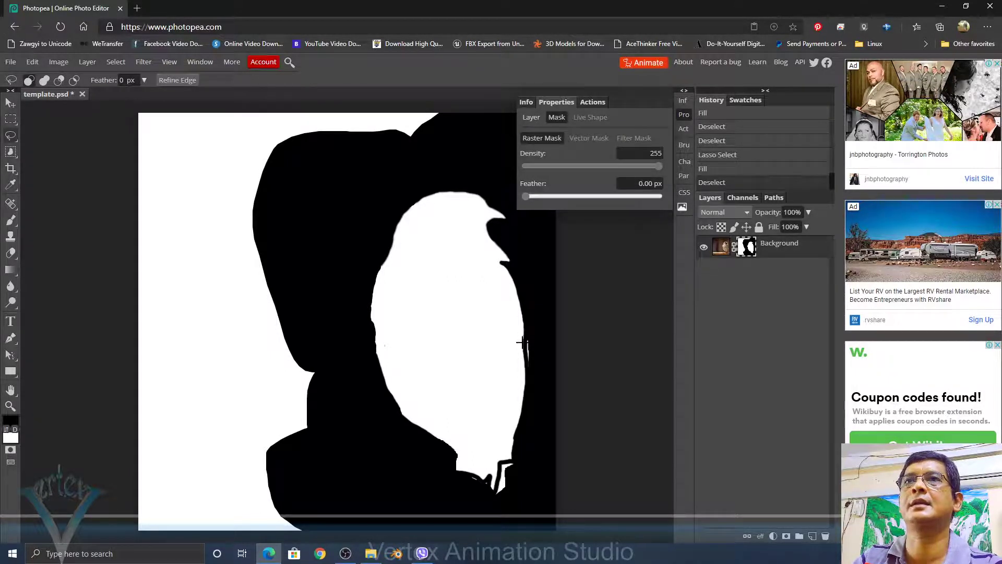
left_click_drag(527, 366, 532, 334)
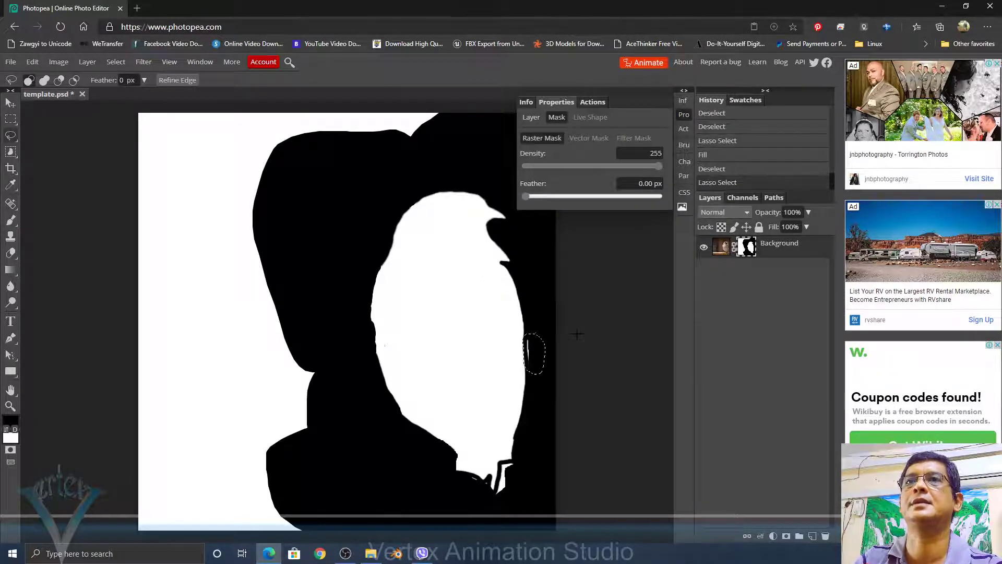
key("alt+BackSpace")
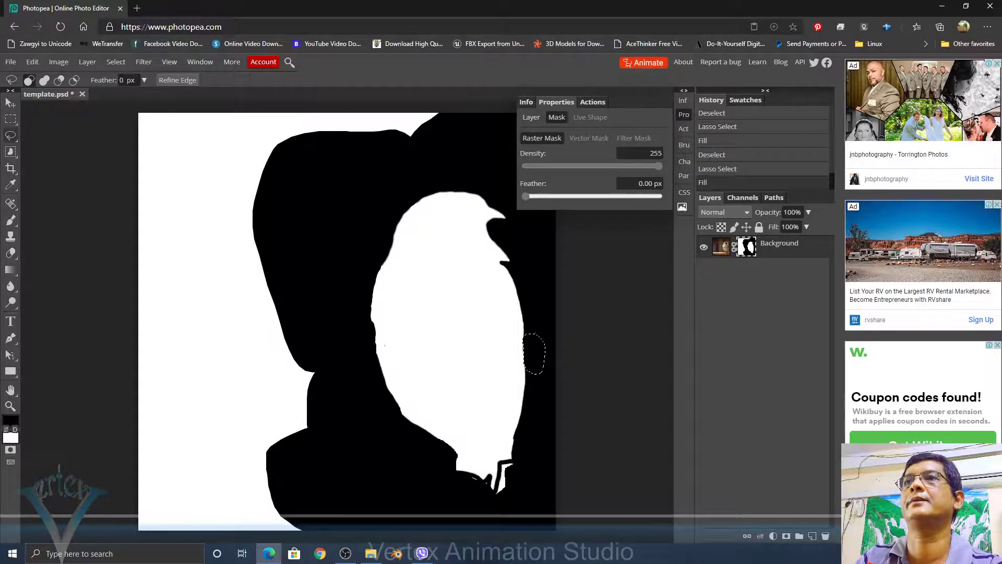
- Lasso the whole remaining white backdrop area around the sparrow's back side, fill it with black on the mask, and deselect
key("ctrl+minus")
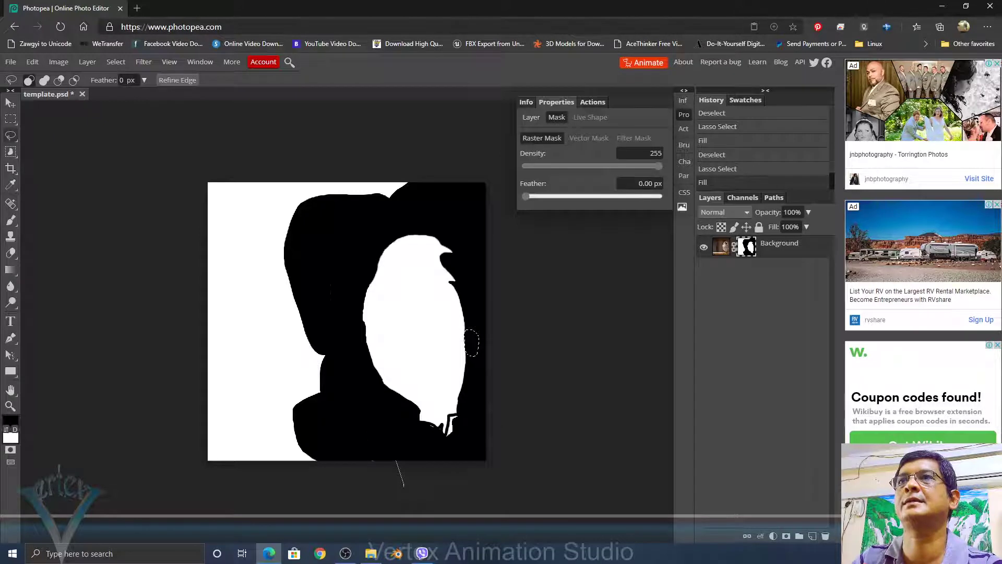
mouse_move(421, 183)
left_mouse_down()
mouse_move(285, 163)
mouse_move(132, 334)
mouse_move(180, 545)
left_mouse_up()
mouse_move(315, 171)
left_mouse_down()
mouse_move(173, 133)
mouse_move(209, 201)
mouse_move(196, 222)
left_mouse_up()
key("alt+BackSpace")
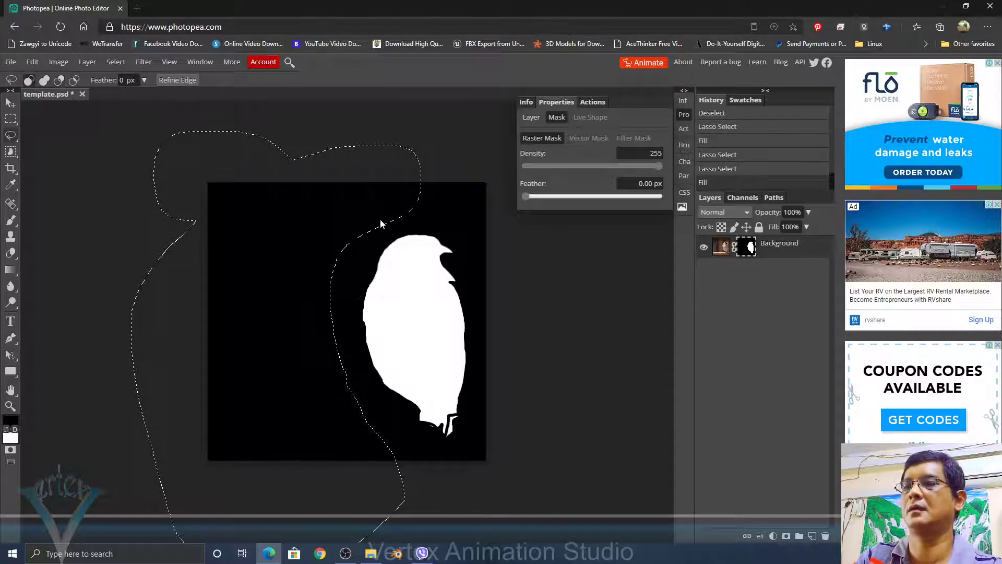
key("ctrl+d")
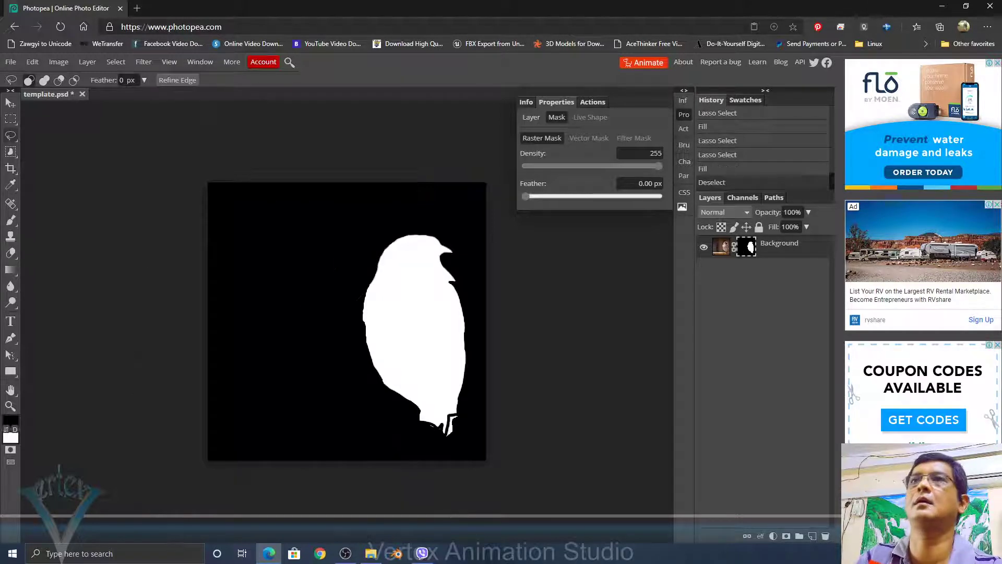
- Return to the image view and brush black on the mask over the leftover plank scraps around the darker foot
left_click(751, 250, "alt")
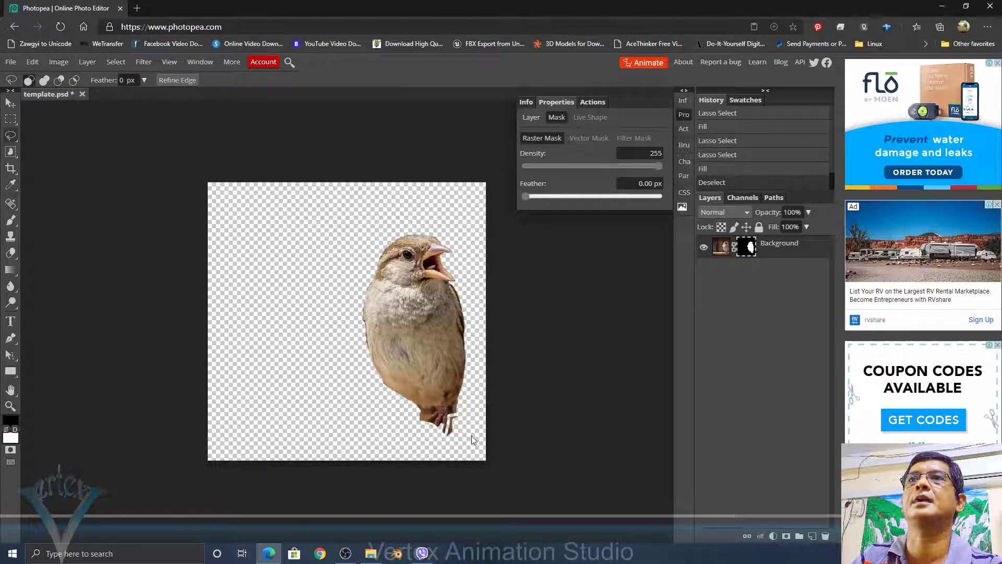
key("alt")
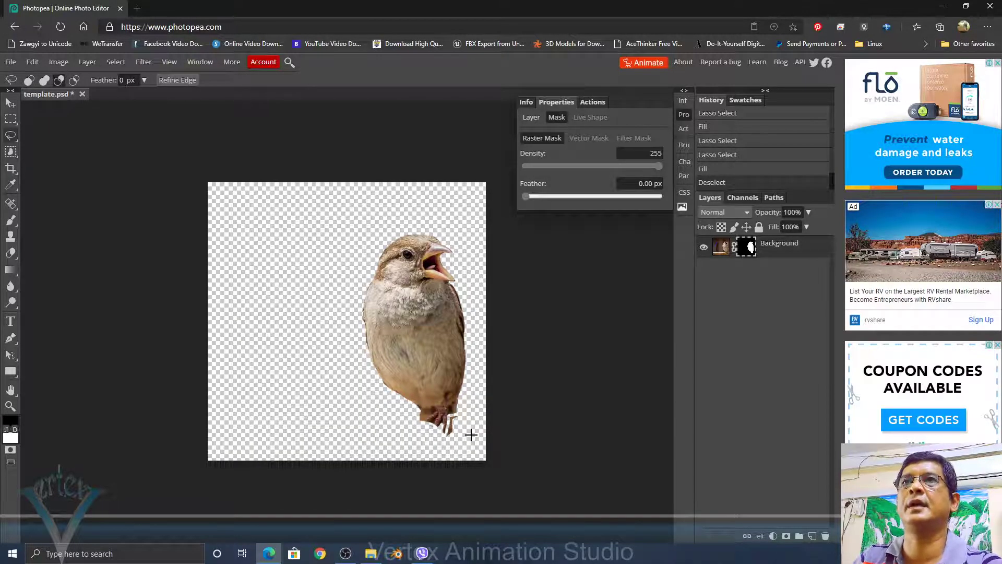
left_click(510, 398)
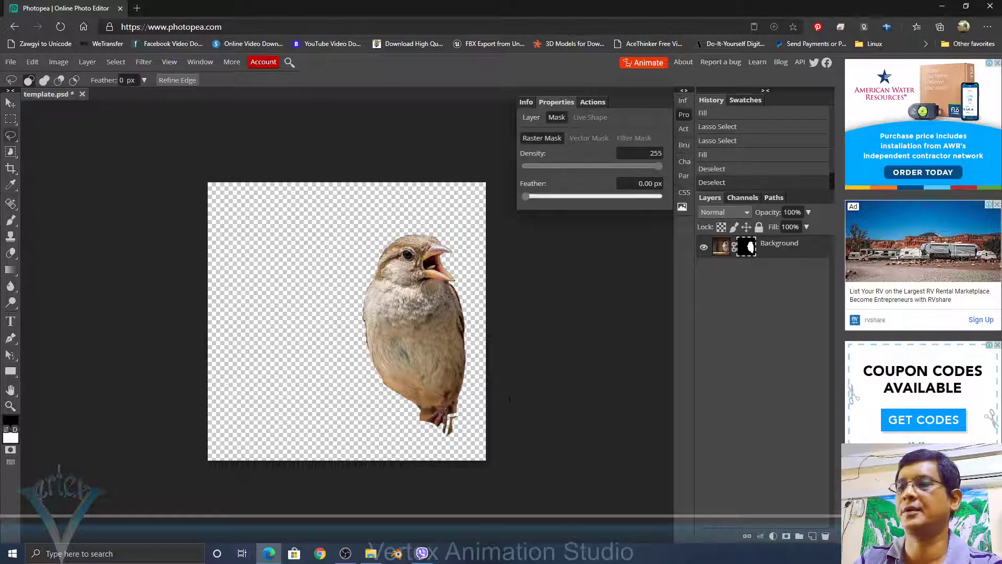
scroll(509, 397, "up", 5)
scroll(470, 364, "down", 3)
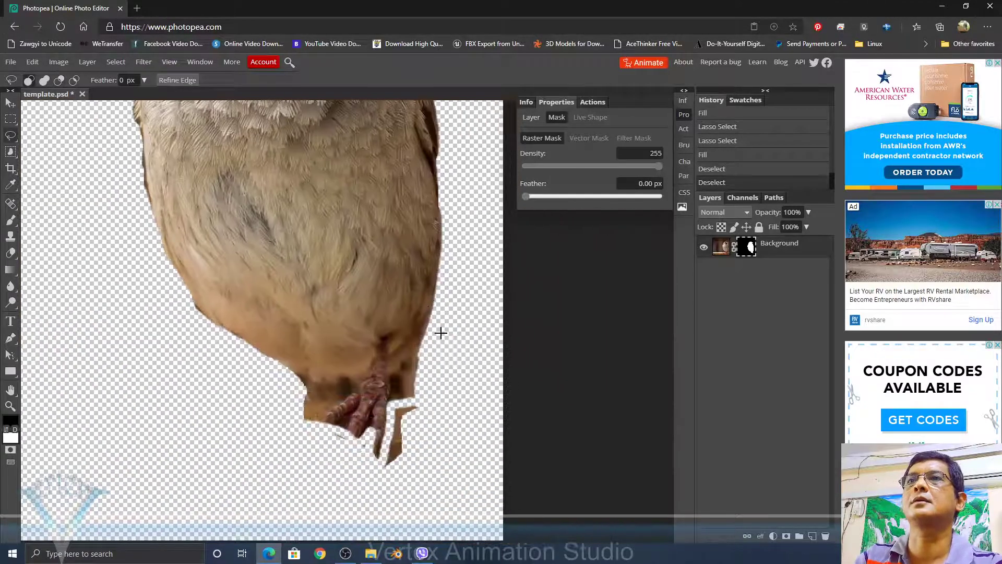
key("b")
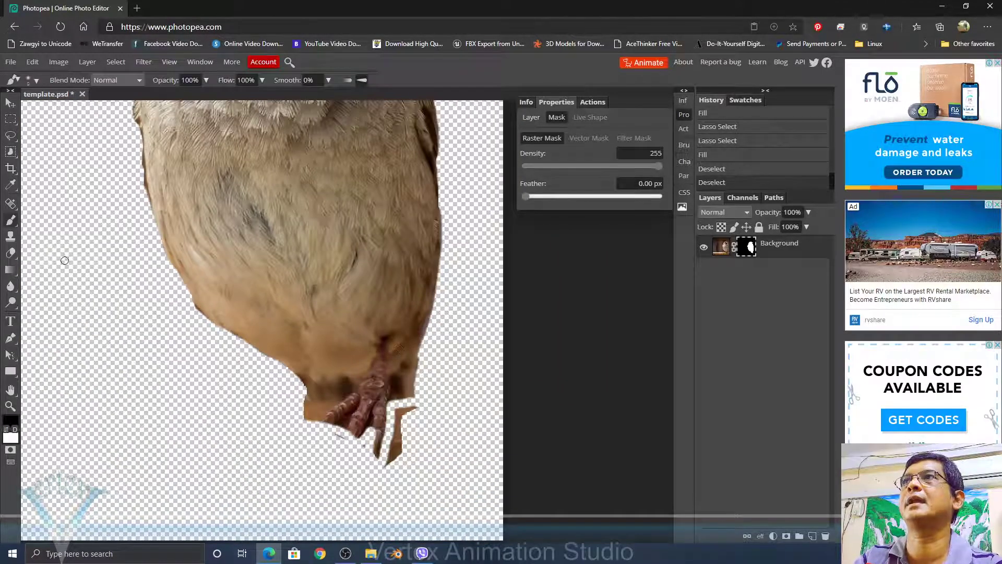
mouse_move(424, 406)
left_mouse_down()
mouse_move(397, 412)
mouse_move(391, 445)
mouse_move(406, 410)
mouse_move(390, 471)
mouse_move(402, 453)
mouse_move(371, 461)
mouse_move(353, 455)
mouse_move(371, 447)
mouse_move(335, 445)
left_mouse_up()
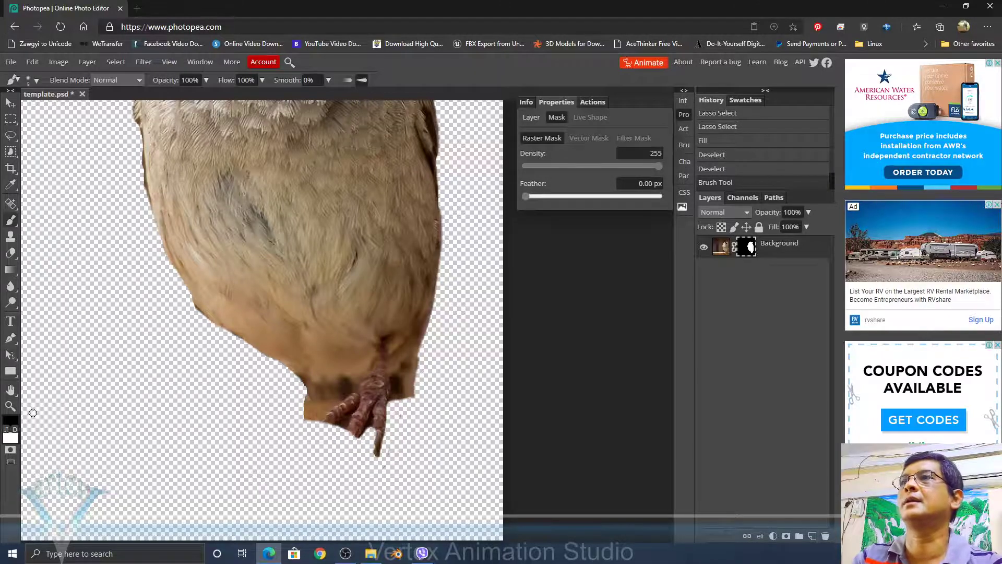
- Brush white on the mask around the darker foot to restore its toes and claws, and switch the foreground back to black
key("x")
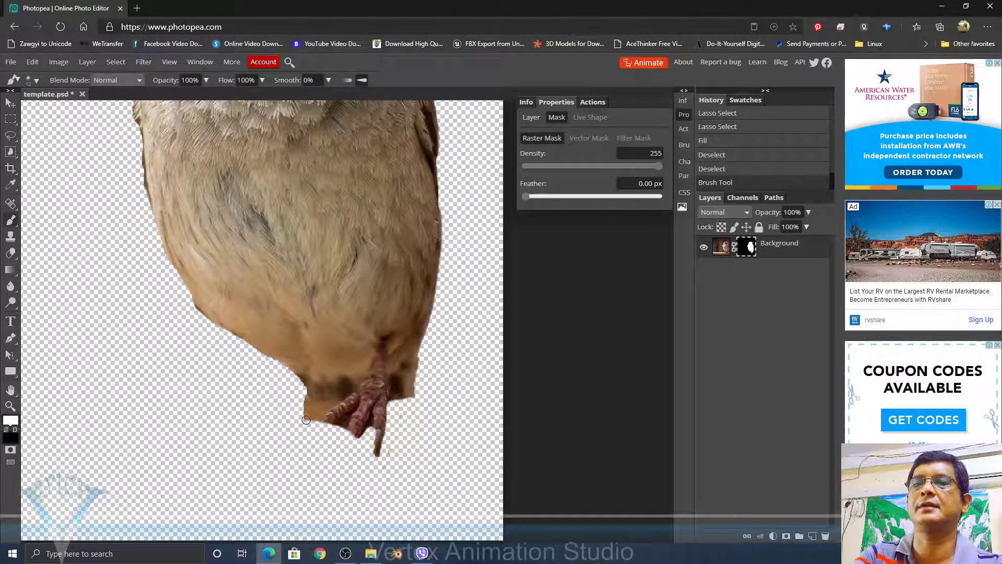
mouse_move(387, 409)
left_mouse_down()
mouse_move(336, 464)
mouse_move(322, 412)
mouse_move(311, 425)
mouse_move(379, 417)
mouse_move(374, 458)
mouse_move(353, 465)
mouse_move(323, 446)
mouse_move(355, 422)
mouse_move(397, 454)
left_mouse_up()
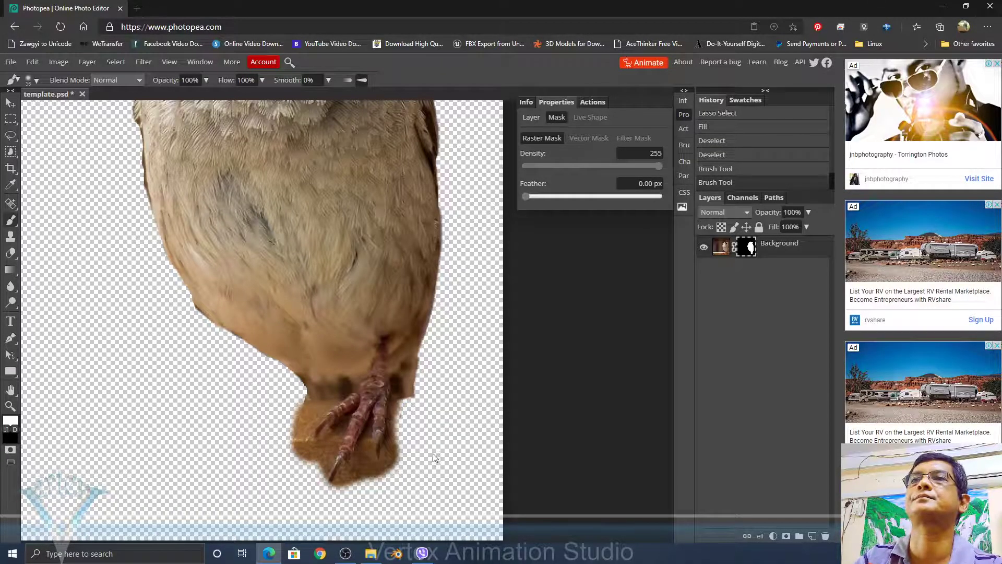
scroll(435, 457, "left", 2)
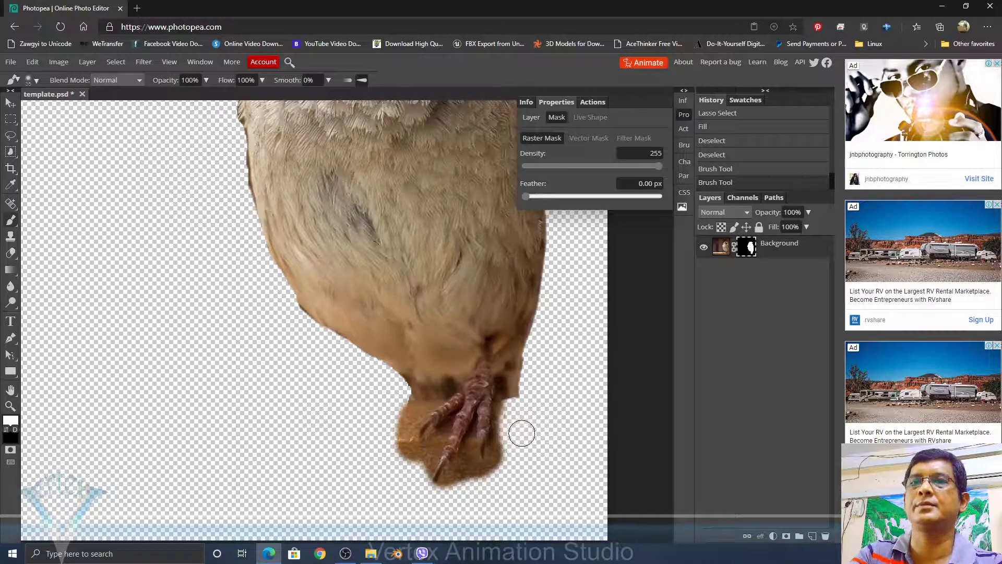
key("x")
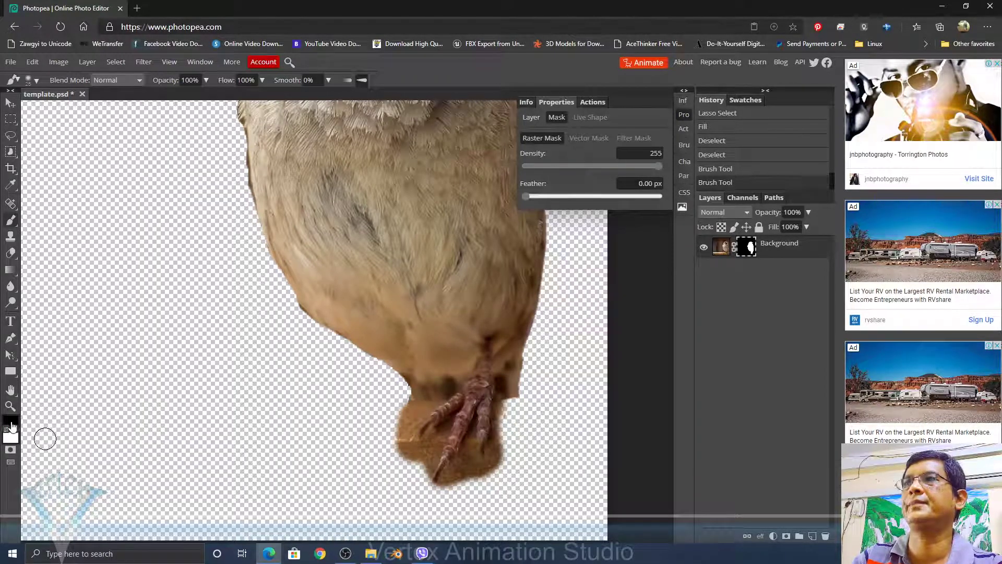
- Try brushing black on the layer image itself beside the darker foot, and undo the stroke
left_click(725, 250)
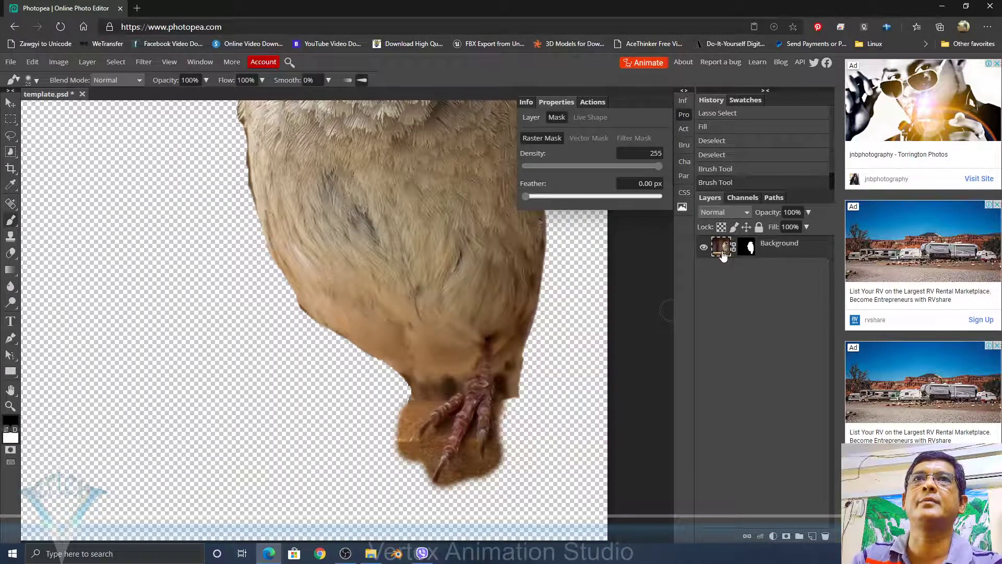
mouse_move(501, 444)
left_mouse_down()
mouse_move(488, 449)
mouse_move(490, 467)
left_mouse_up()
key("ctrl+z")
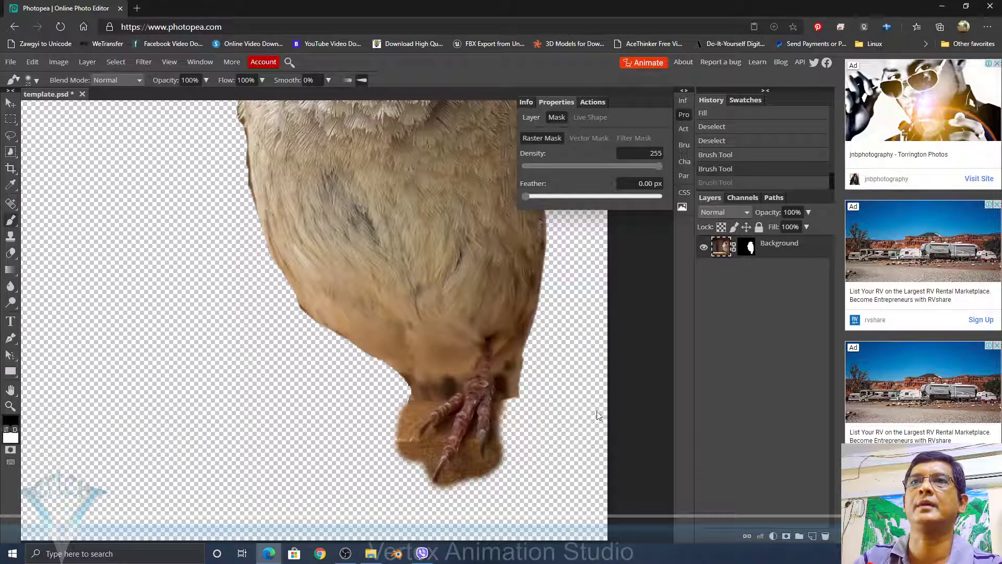
- Select the raster mask and brush black around and between the darker foot's toes, using a smaller brush for the details
left_click(748, 248)
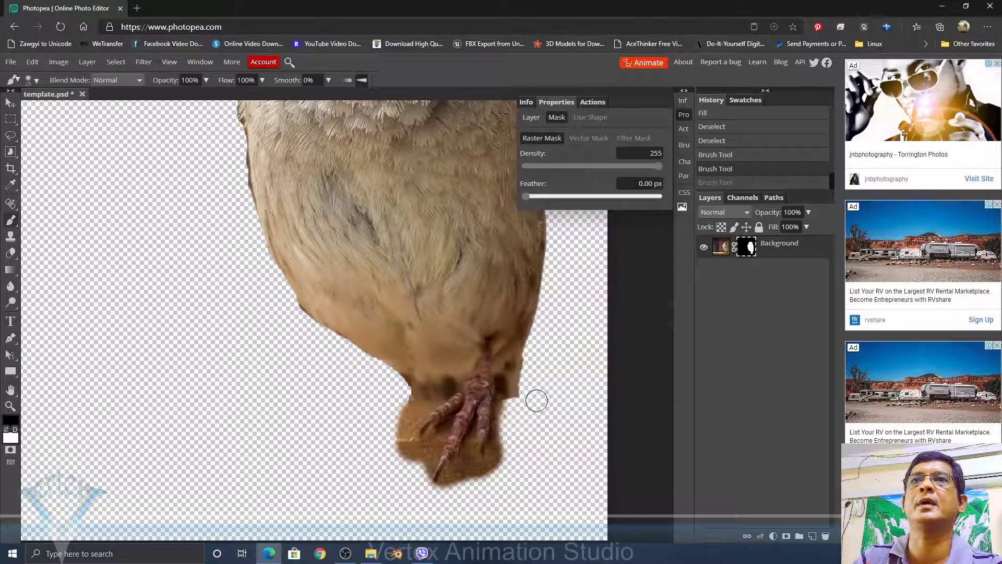
mouse_move(506, 410)
left_mouse_down()
mouse_move(505, 447)
mouse_move(482, 488)
mouse_move(473, 428)
mouse_move(435, 491)
mouse_move(472, 453)
mouse_move(460, 485)
mouse_move(462, 473)
mouse_move(455, 478)
mouse_move(469, 482)
mouse_move(498, 458)
mouse_move(496, 447)
mouse_move(489, 456)
mouse_move(505, 403)
mouse_move(509, 432)
left_mouse_up()
key("bracketleft")
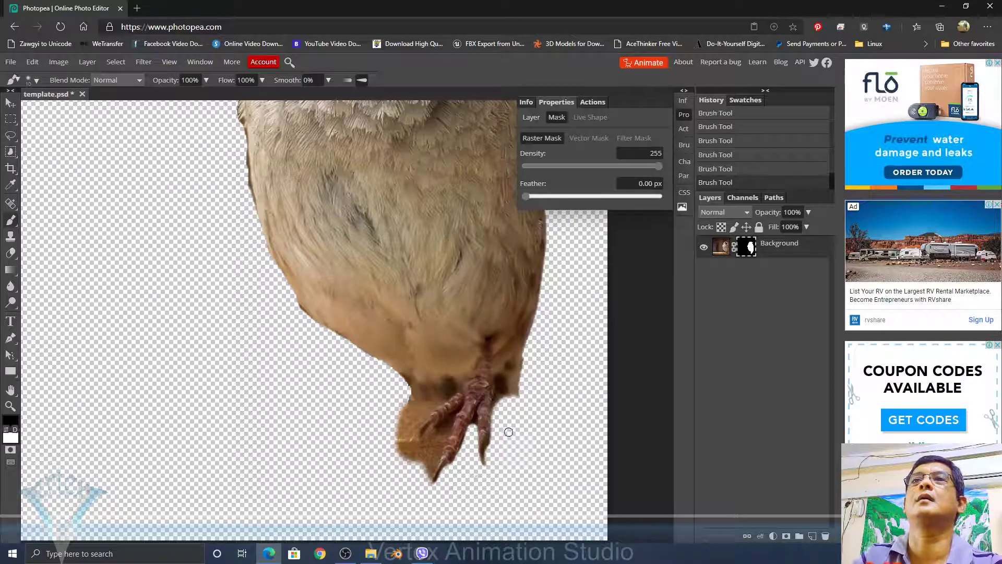
mouse_move(448, 426)
left_mouse_down()
mouse_move(426, 480)
mouse_move(443, 429)
mouse_move(424, 466)
mouse_move(427, 446)
mouse_move(405, 459)
mouse_move(393, 438)
mouse_move(414, 461)
mouse_move(404, 431)
left_mouse_up()
mouse_move(415, 413)
left_mouse_down()
mouse_move(410, 432)
mouse_move(409, 420)
mouse_move(422, 418)
mouse_move(408, 409)
mouse_move(432, 406)
mouse_move(397, 404)
left_mouse_up()
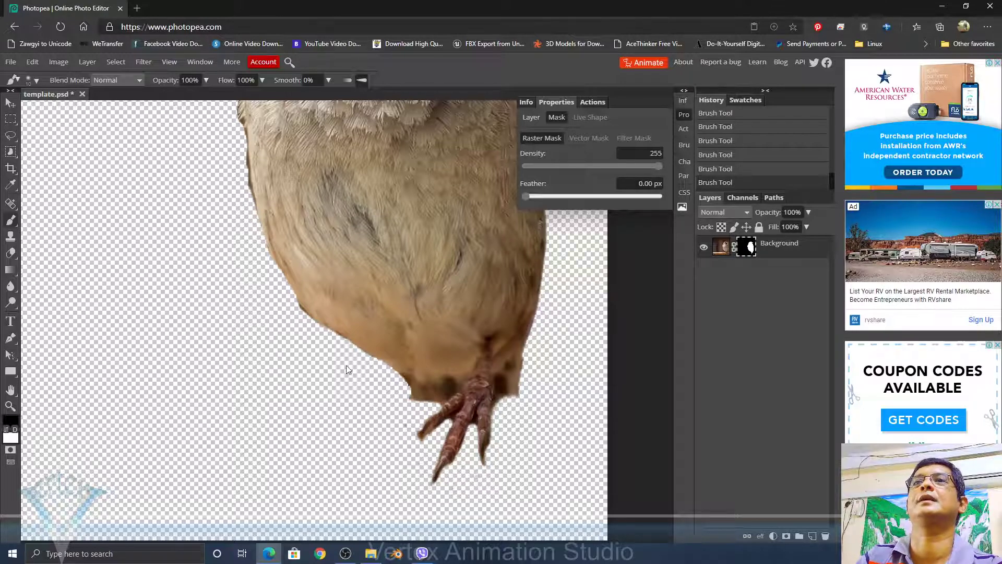
- Try brushing white on the mask below the belly with a larger brush to restore the hidden foot, and undo the stroke
scroll(388, 428, "right", 2)
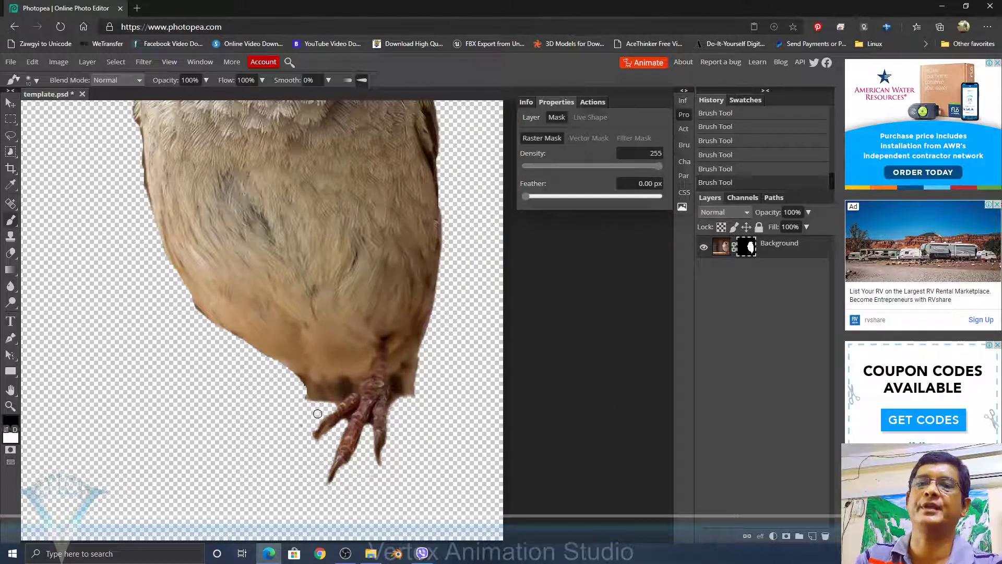
key("bracketright")
key("bracketright")
key("bracketright")
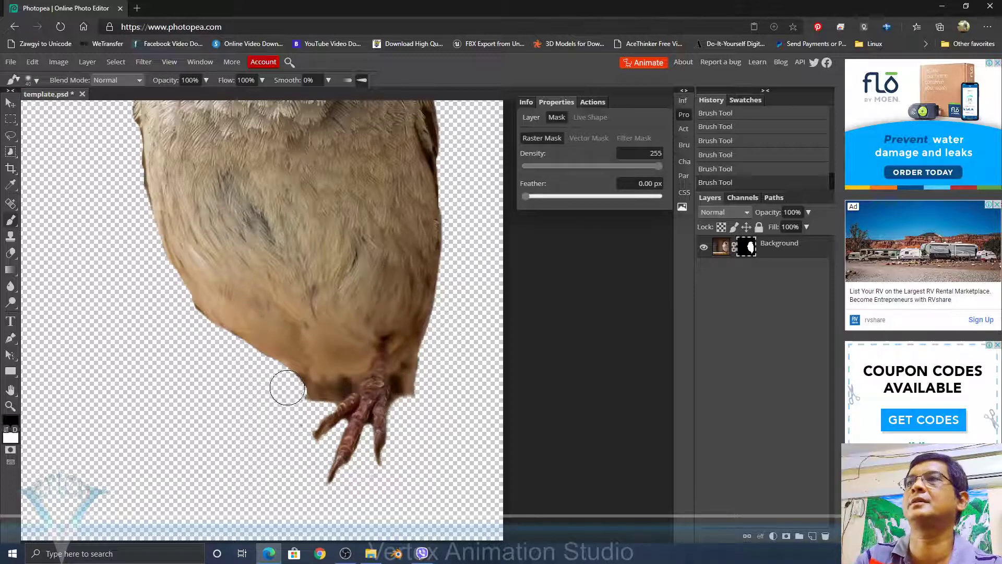
key("x")
mouse_move(287, 387)
left_mouse_down()
mouse_move(253, 409)
mouse_move(280, 442)
mouse_move(296, 406)
left_mouse_up()
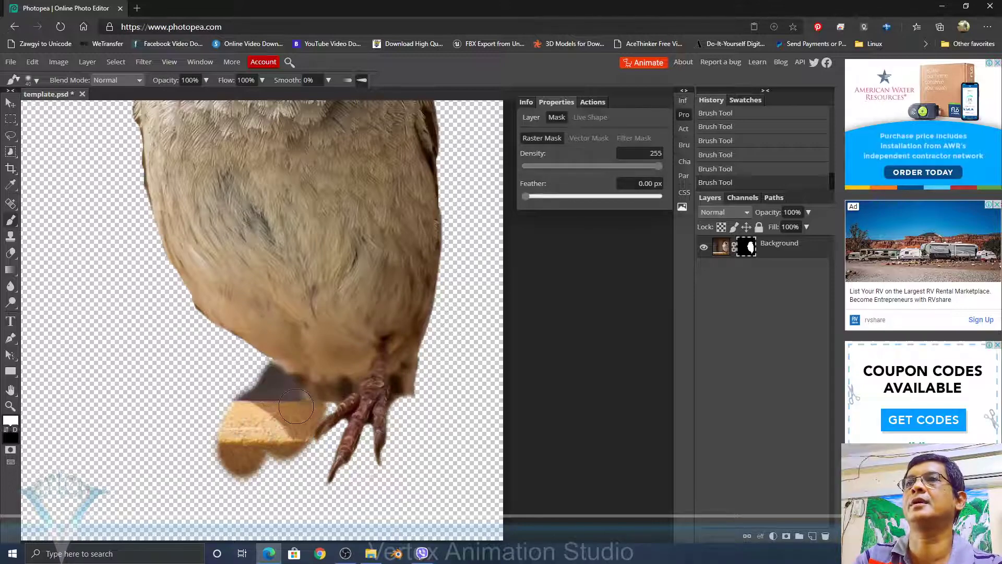
key("ctrl+z")
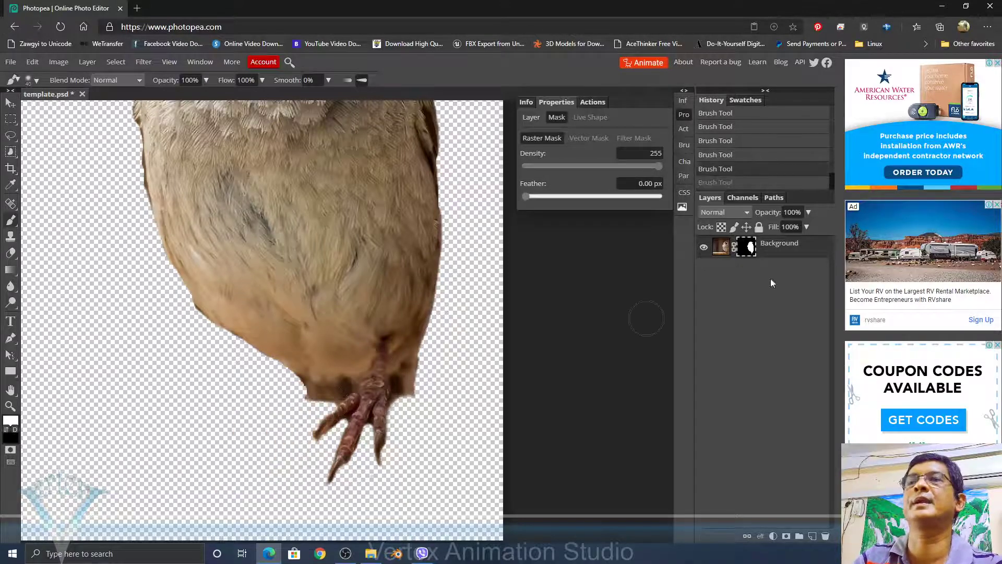
- Disable the raster mask, brush white over the hidden lighter leg and foot, re-enable the mask, and brush the remaining toes back in
left_click(749, 250, "shift")
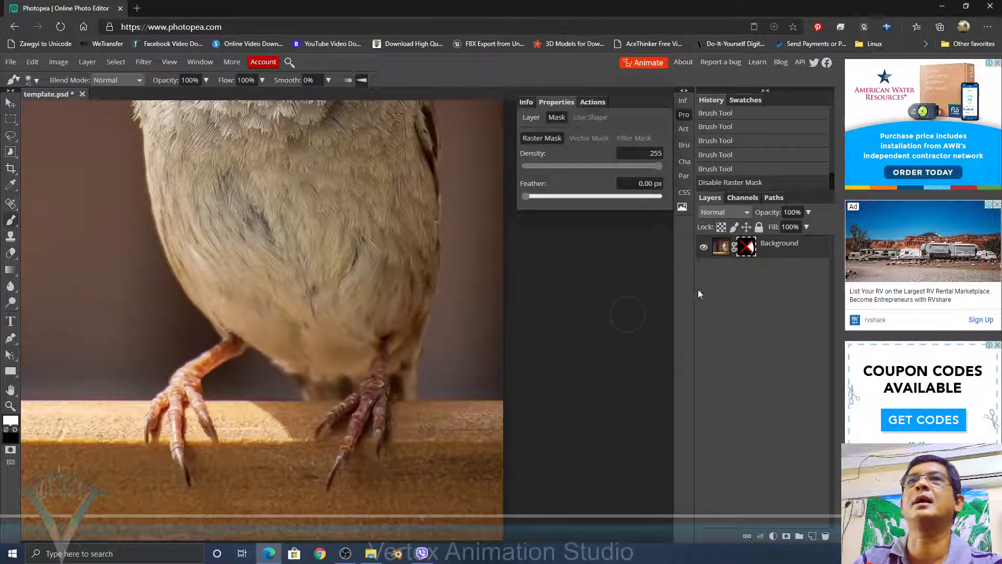
mouse_move(250, 351)
left_mouse_down()
mouse_move(217, 357)
mouse_move(234, 343)
mouse_move(157, 404)
left_mouse_up()
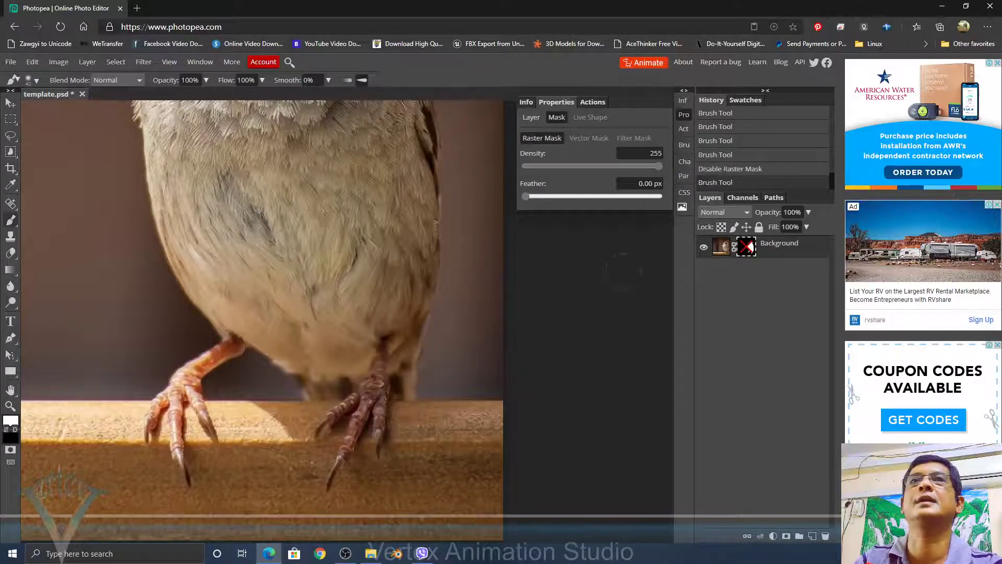
mouse_move(262, 353)
left_mouse_down()
mouse_move(236, 351)
mouse_move(193, 362)
mouse_move(168, 405)
left_mouse_up()
left_click(746, 246, "shift")
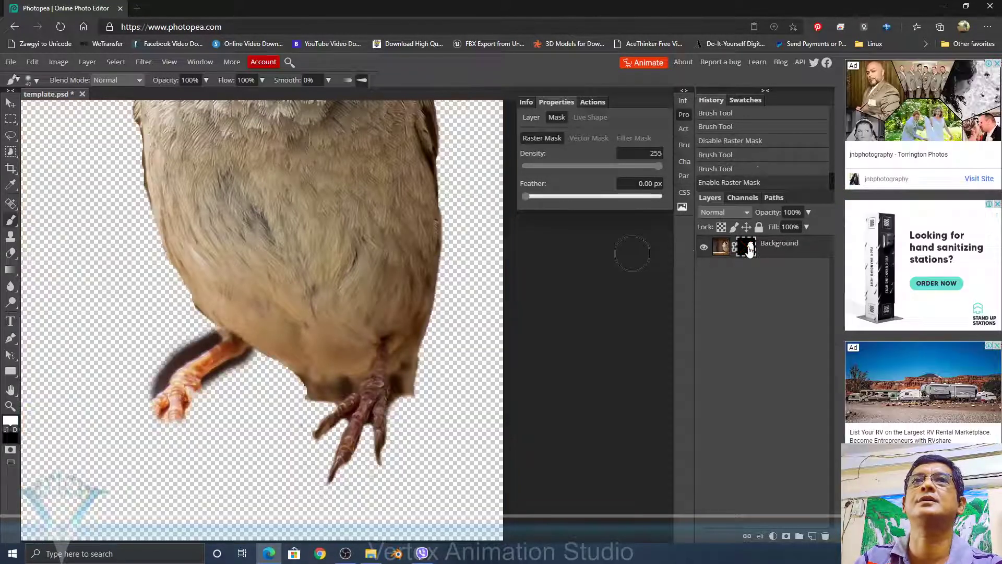
mouse_move(194, 368)
left_mouse_down()
mouse_move(166, 412)
mouse_move(188, 400)
mouse_move(192, 426)
mouse_move(208, 422)
mouse_move(196, 448)
mouse_move(140, 418)
mouse_move(163, 394)
mouse_move(196, 408)
mouse_move(208, 452)
mouse_move(206, 409)
mouse_move(230, 418)
left_mouse_up()
- Brush black on the mask around the lighter leg and toes with a much smaller brush to hide the leftover background
key("x")
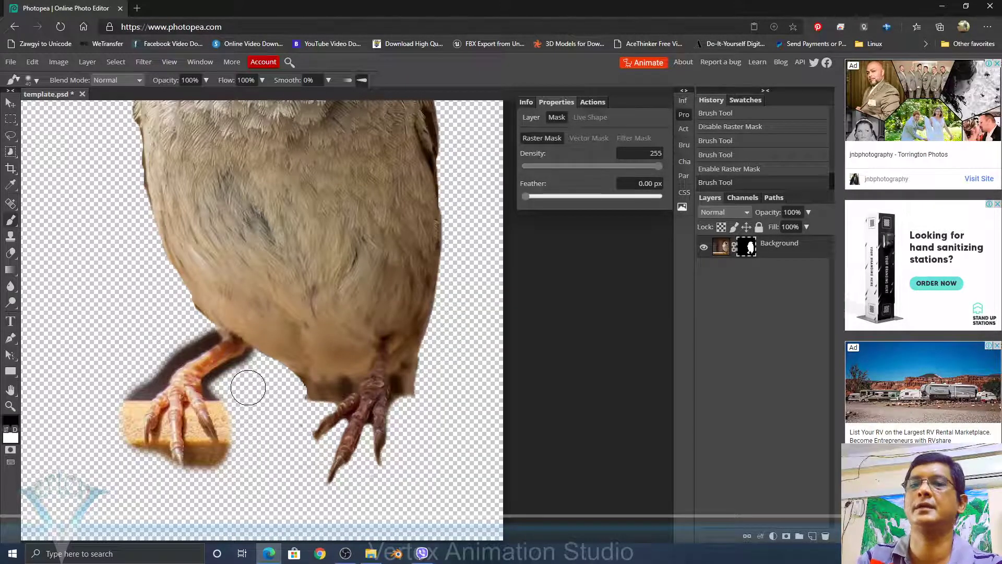
key("bracketleft")
key("bracketleft")
key("bracketleft")
key("bracketleft")
key("bracketleft")
key("bracketleft")
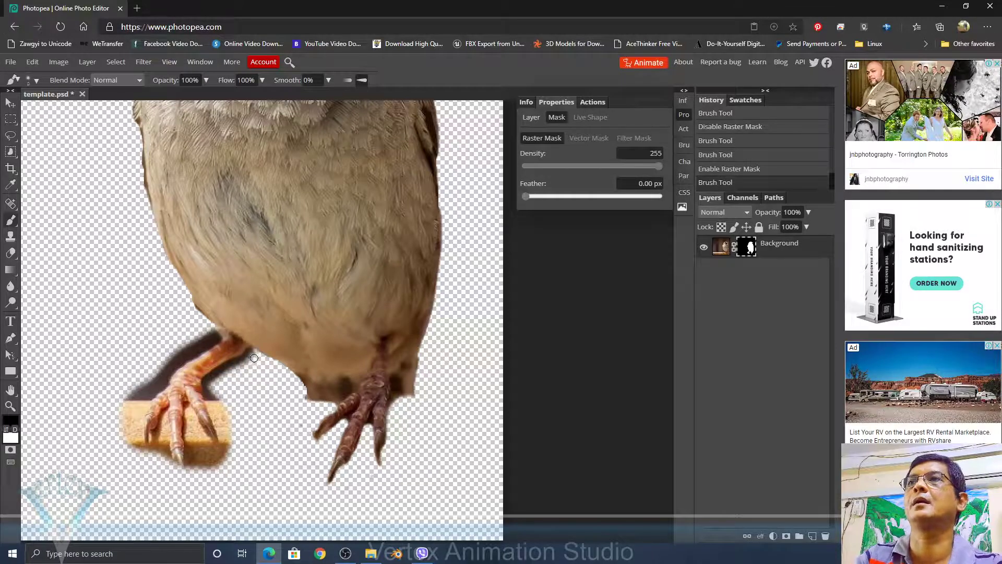
mouse_move(255, 362)
left_mouse_down()
mouse_move(215, 387)
mouse_move(248, 363)
mouse_move(200, 380)
mouse_move(216, 355)
mouse_move(189, 372)
mouse_move(215, 378)
mouse_move(228, 462)
mouse_move(200, 446)
mouse_move(204, 465)
mouse_move(197, 439)
left_mouse_up()
key("x")
key("x")
- Load the raster mask as a selection around the whole bird, deselect it, and load the selection again
scroll(290, 450, "right", 3)
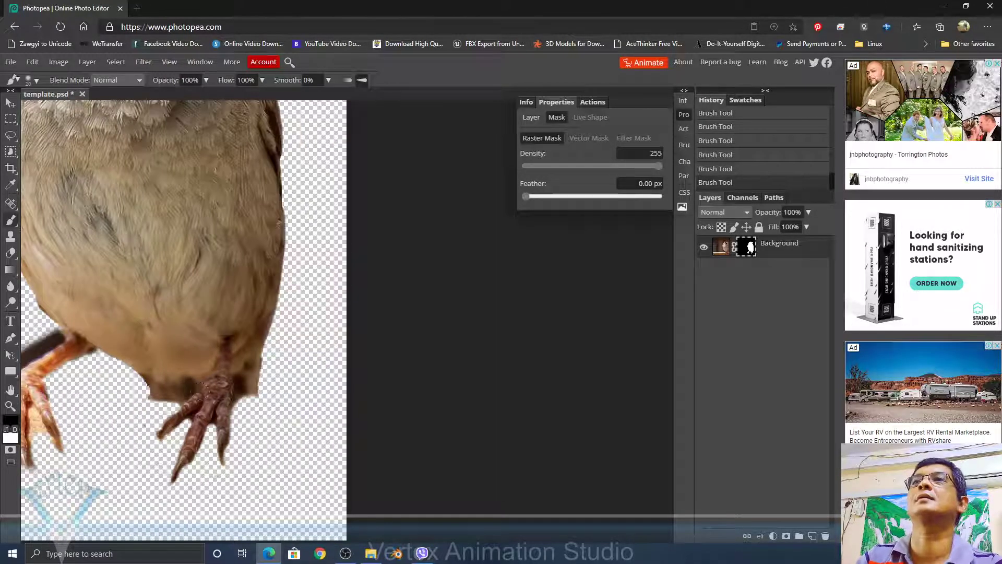
left_click_drag(206, 352, 352, 487)
scroll(346, 309, "right", 3)
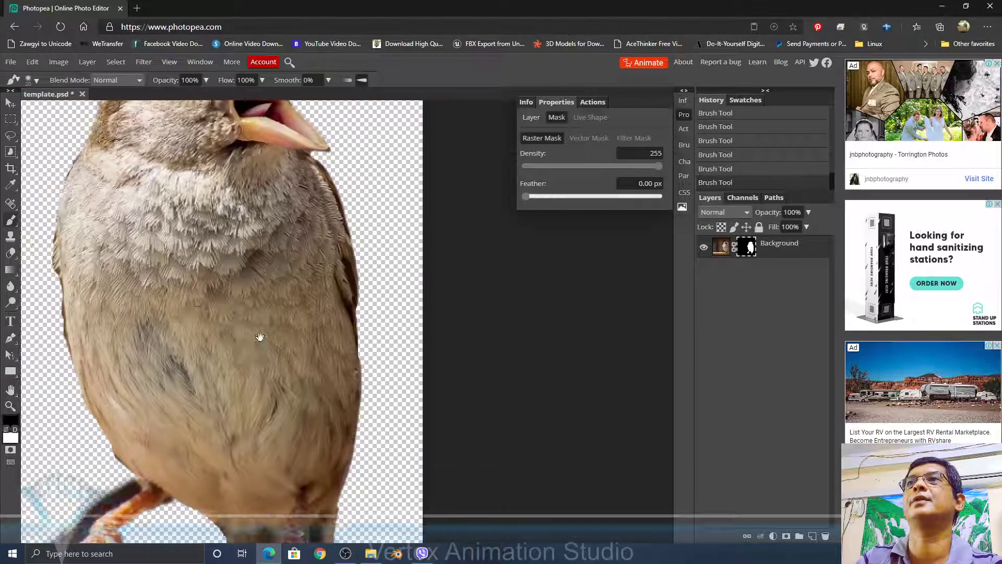
left_click_drag(257, 336, 358, 372)
scroll(422, 353, "right", 3)
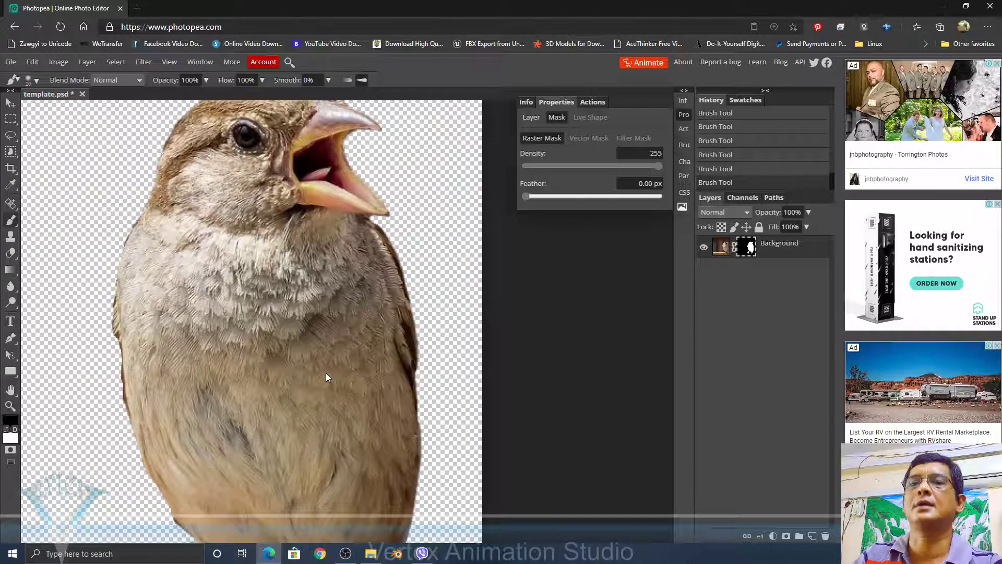
key("ctrl+0")
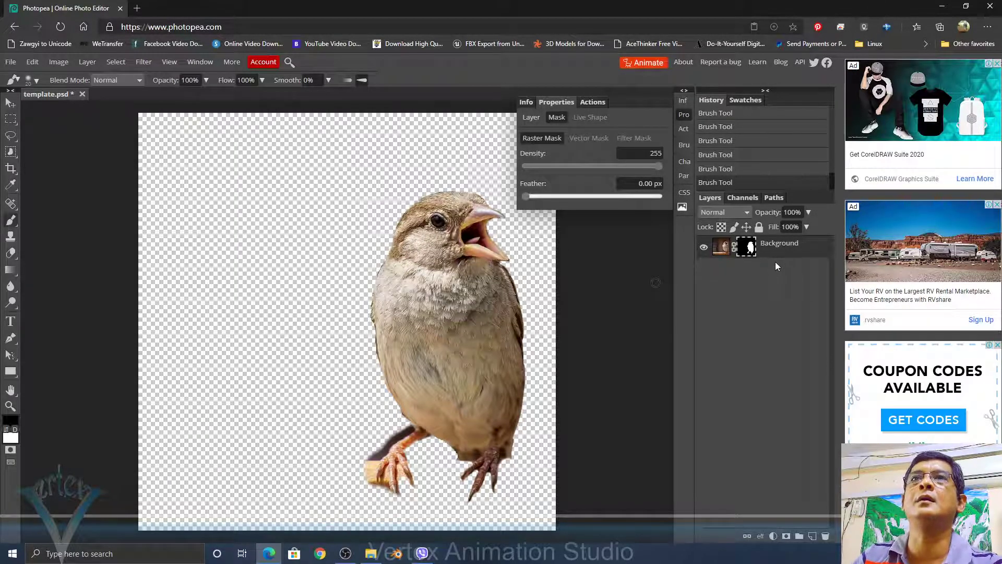
left_click(748, 252, "ctrl")
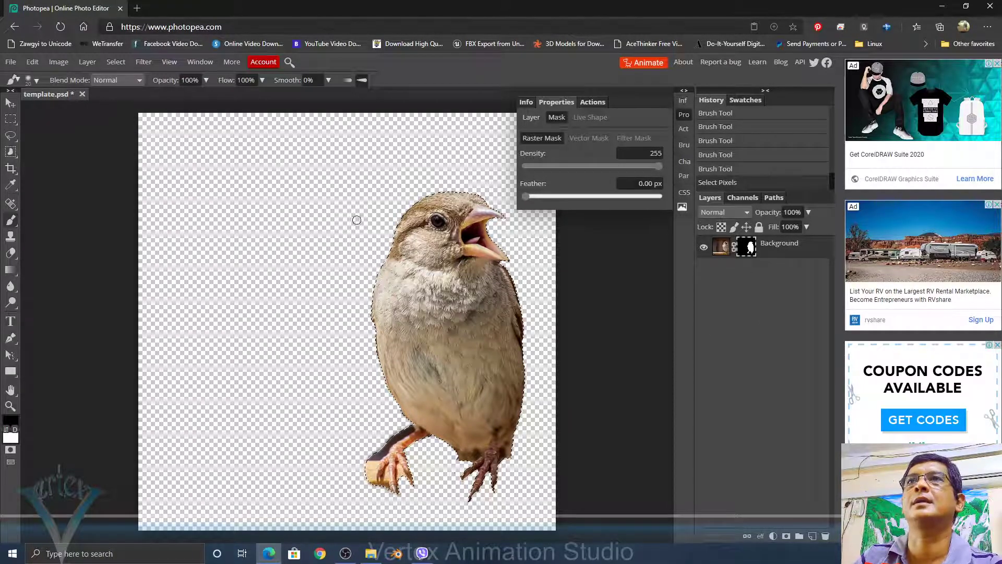
key("ctrl+d")
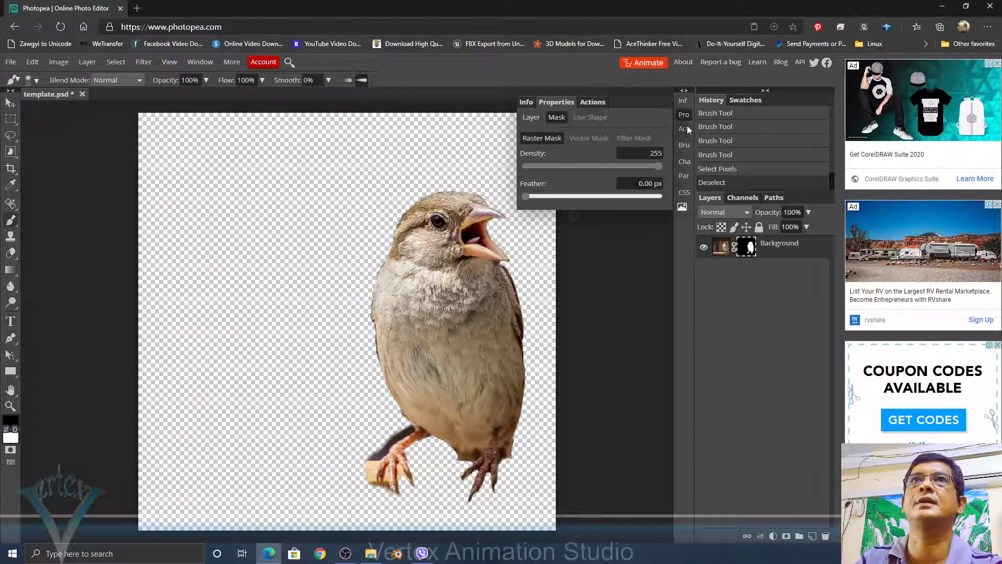
left_click(750, 249, "ctrl")
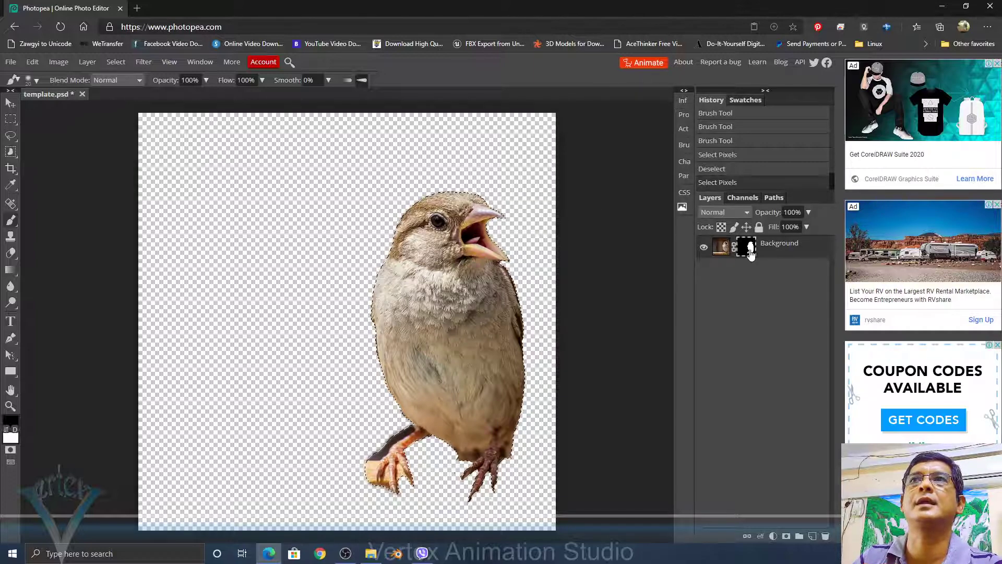
- Open the raster mask's properties and set its feather to 3.70 px
left_click(684, 118)
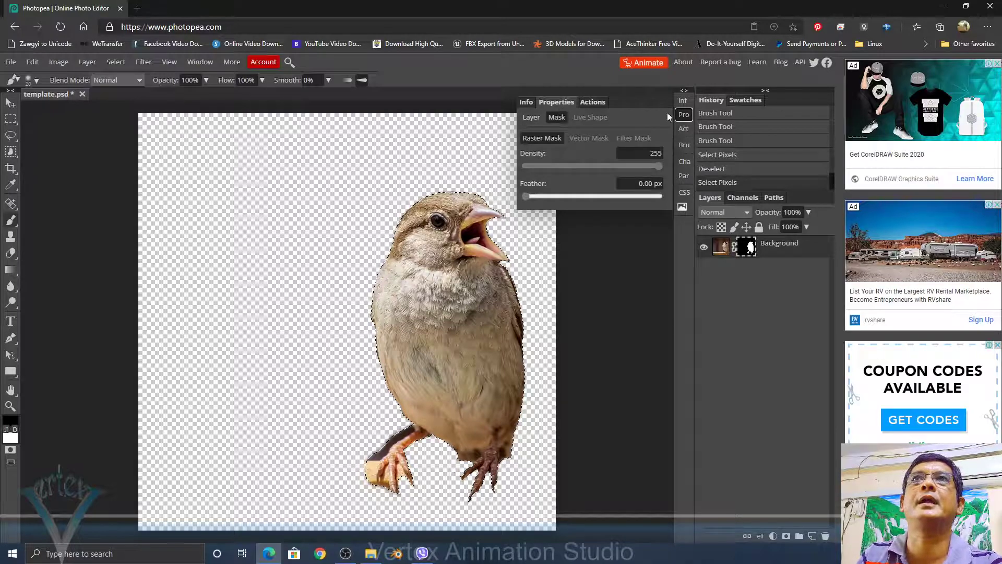
left_click(679, 114)
left_click(684, 115)
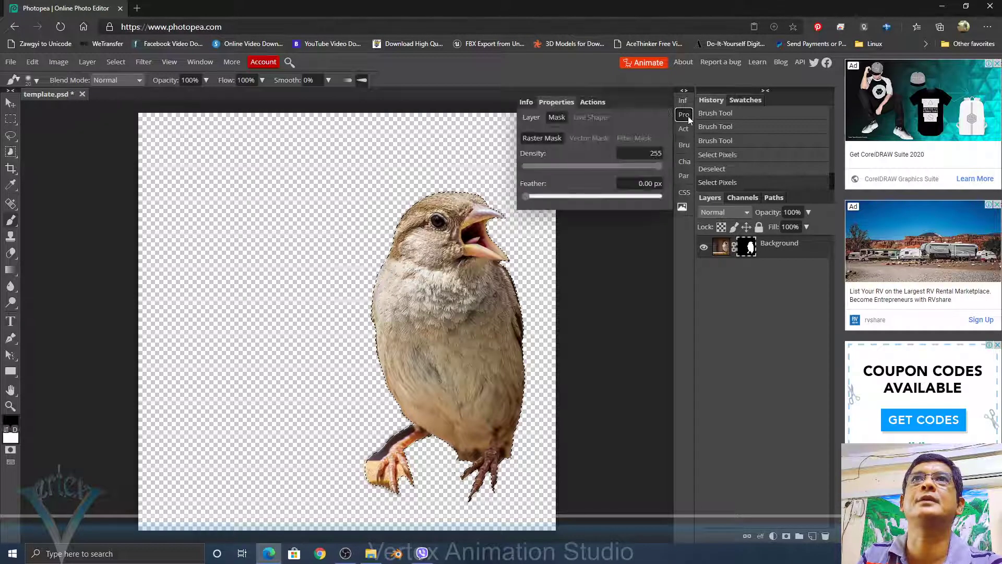
left_click(537, 118)
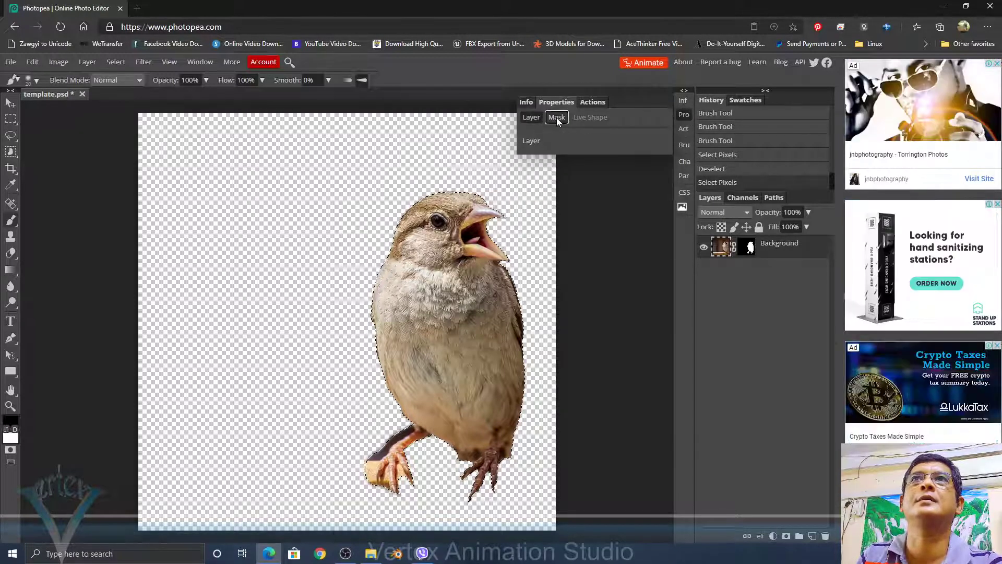
left_click(556, 117)
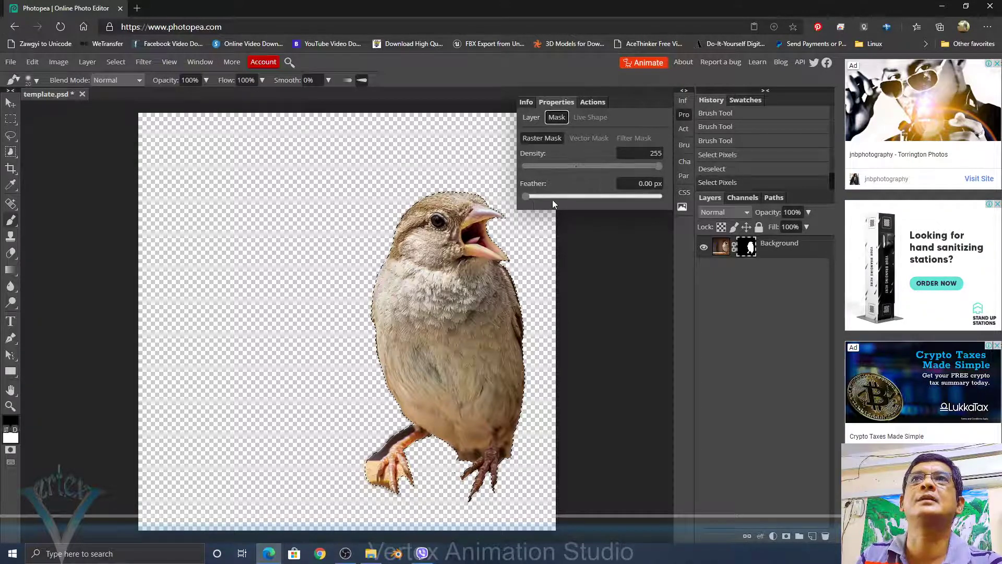
mouse_move(528, 202)
left_mouse_down()
mouse_move(576, 199)
mouse_move(547, 202)
left_mouse_up()
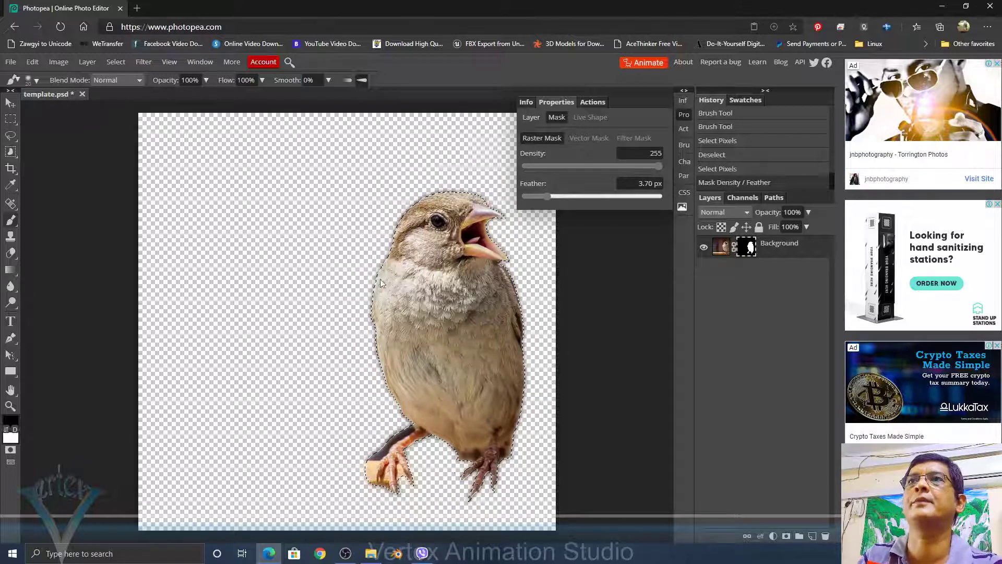
- Try brushing black across the bird's wing edge and lowering the mask feather to 0.22 px, and undo these changes
scroll(368, 291, "up", 5)
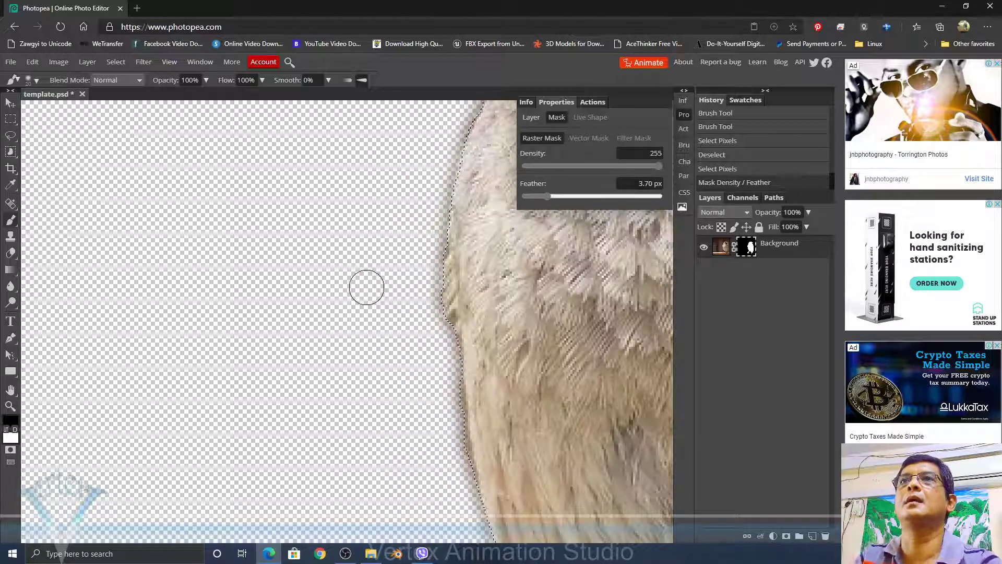
left_click(401, 399)
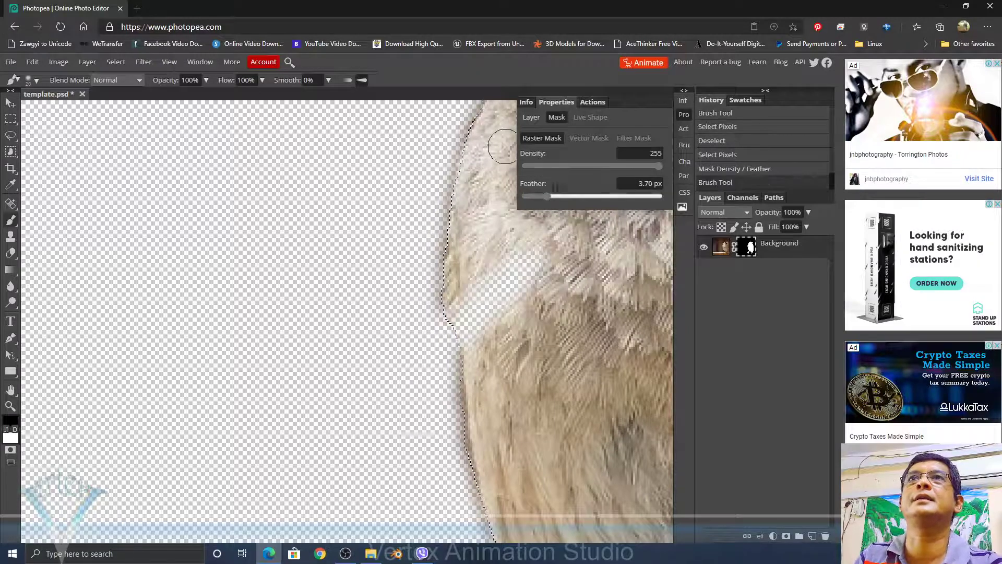
mouse_move(547, 196)
left_mouse_down()
mouse_move(568, 199)
mouse_move(530, 196)
left_mouse_up()
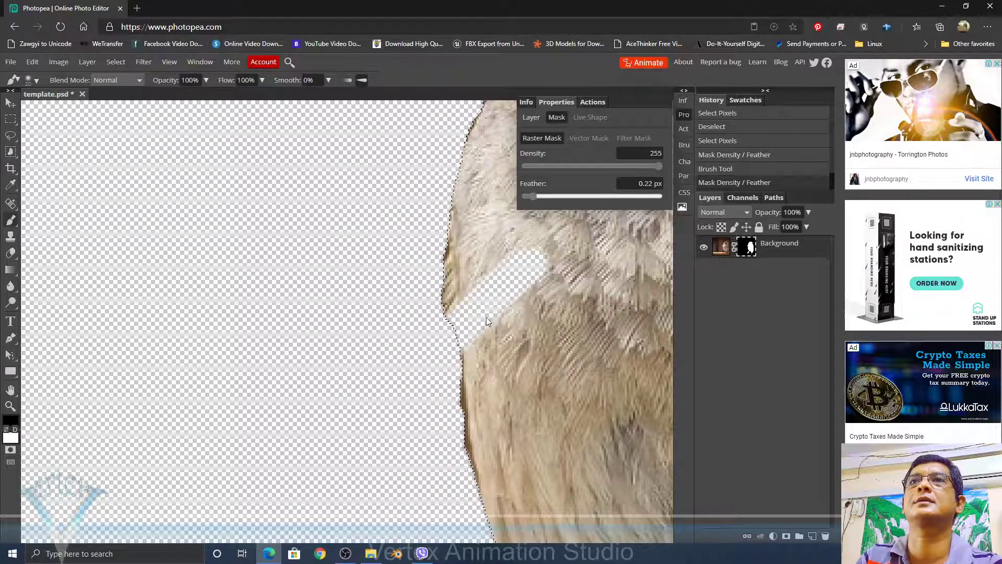
left_click_drag(462, 320, 453, 312)
key("ctrl+z")
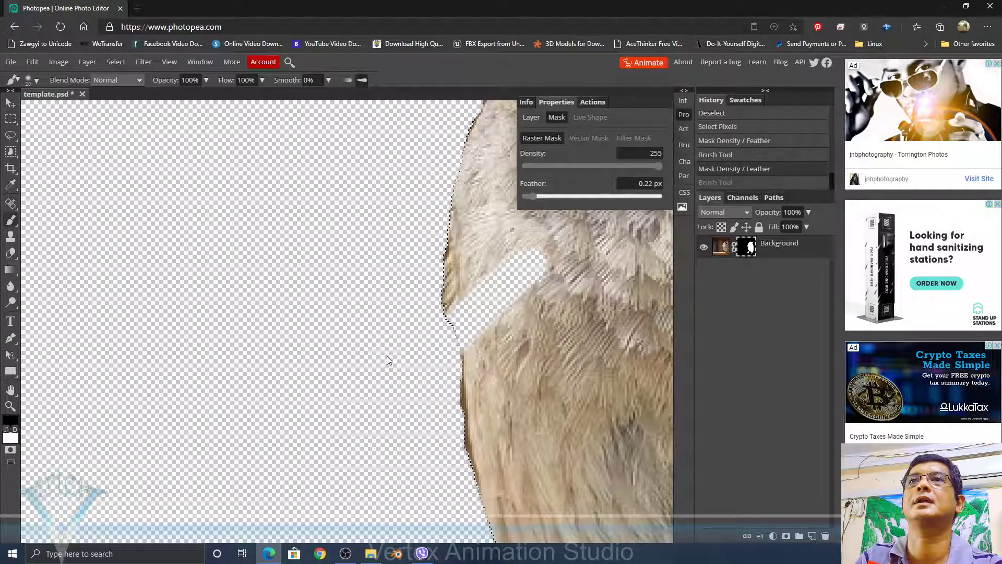
key("ctrl+z")
key("ctrl+z")
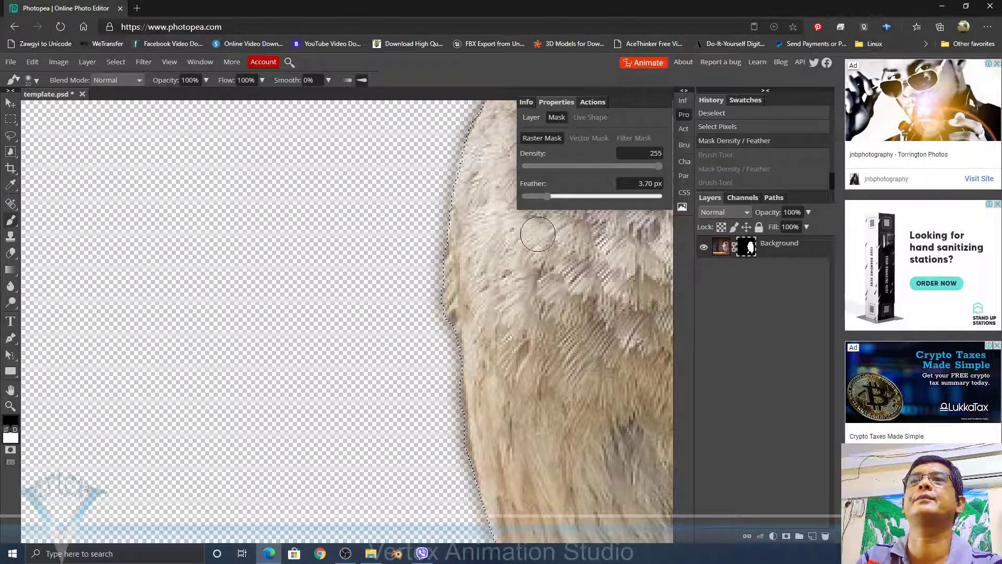
- Display the raster mask by itself in black and white and raise its feather to 8.39 px
mouse_move(547, 196)
left_mouse_down()
mouse_move(561, 196)
mouse_move(548, 196)
left_mouse_up()
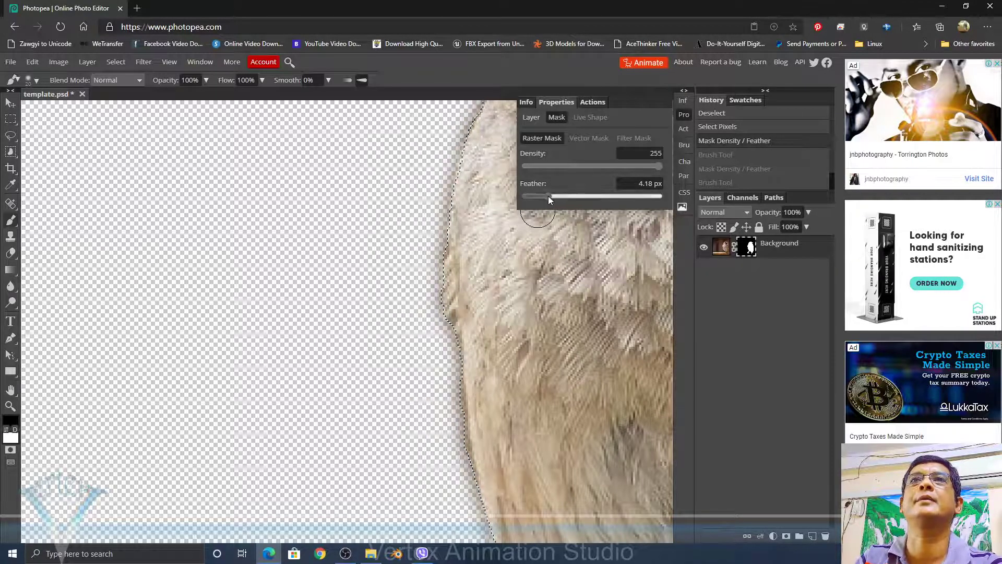
left_click(747, 250, "alt")
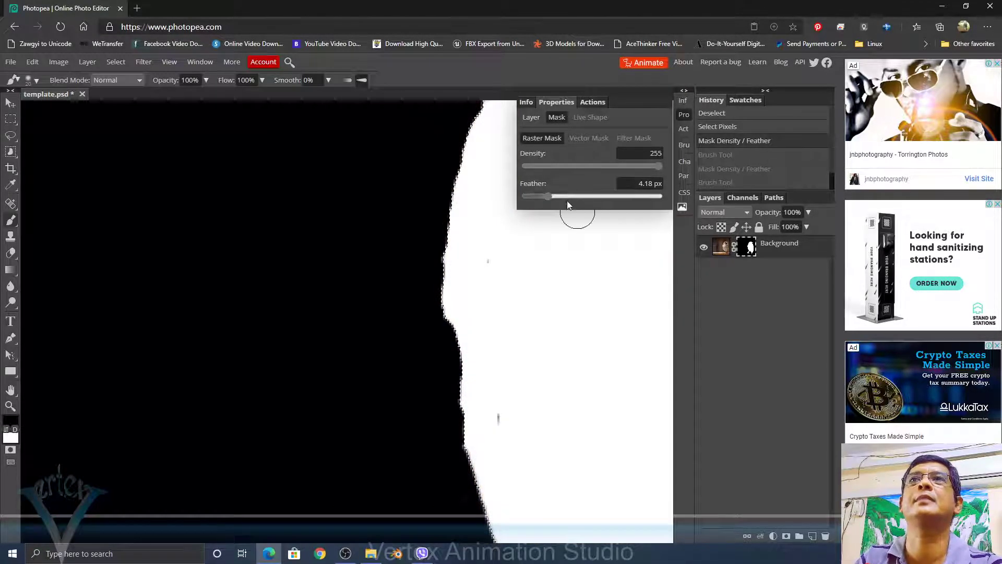
mouse_move(549, 196)
left_mouse_down()
mouse_move(594, 195)
mouse_move(536, 195)
mouse_move(614, 198)
mouse_move(555, 195)
left_mouse_up()
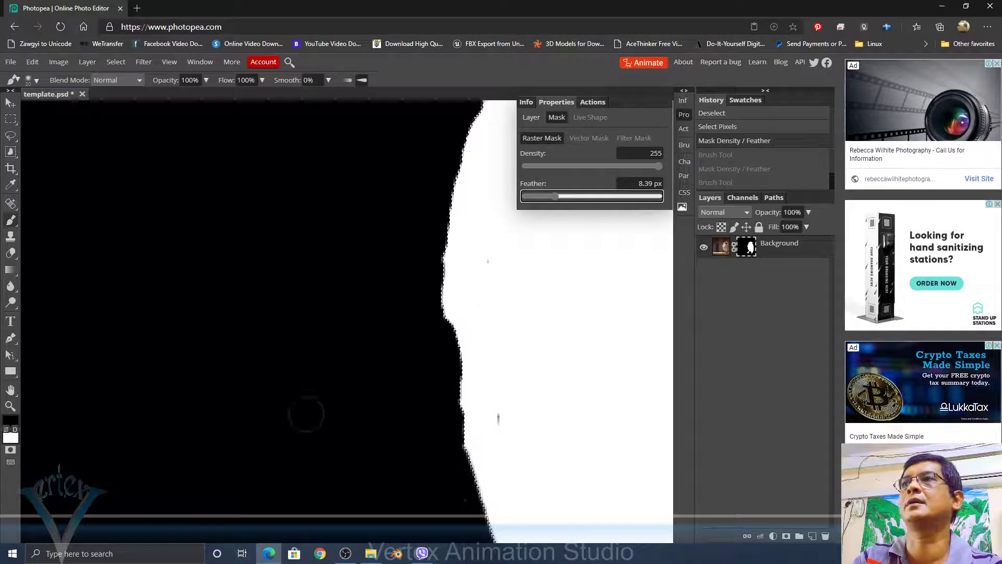
- Brush white over the dark specks inside the mask's white area, and return to the normal image display
left_click(11, 220)
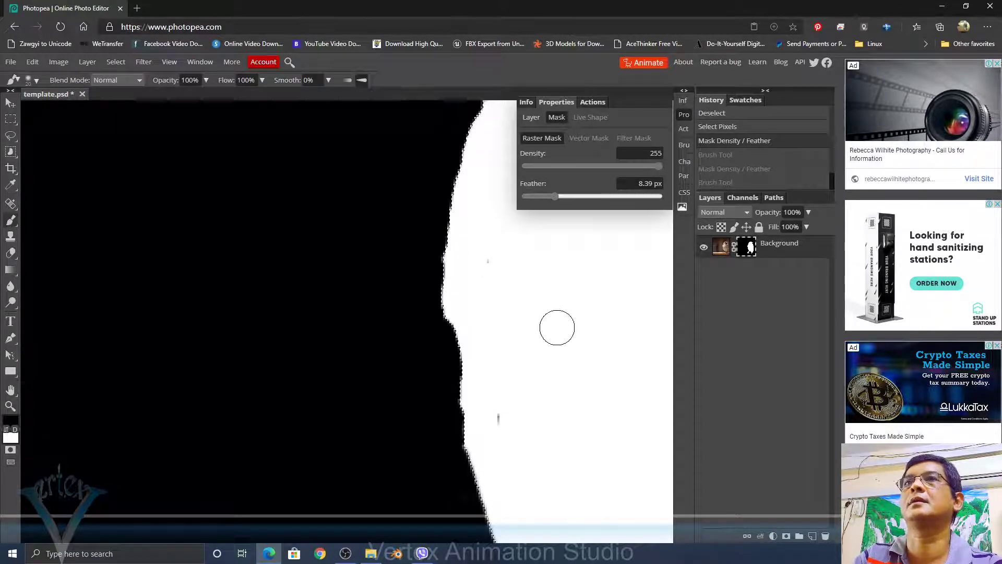
right_click(556, 325)
key("Escape")
key("x")
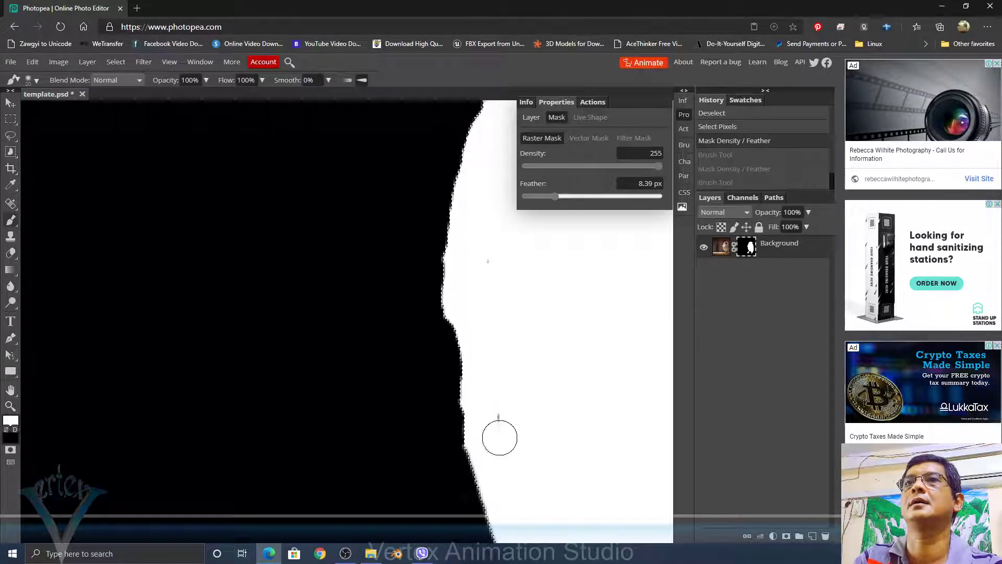
left_click(492, 419)
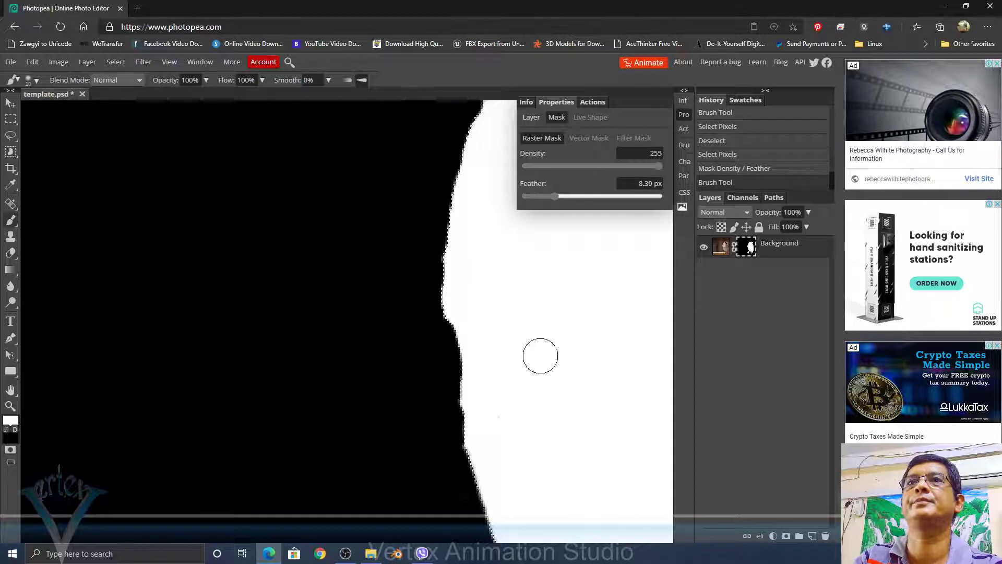
left_click(540, 355)
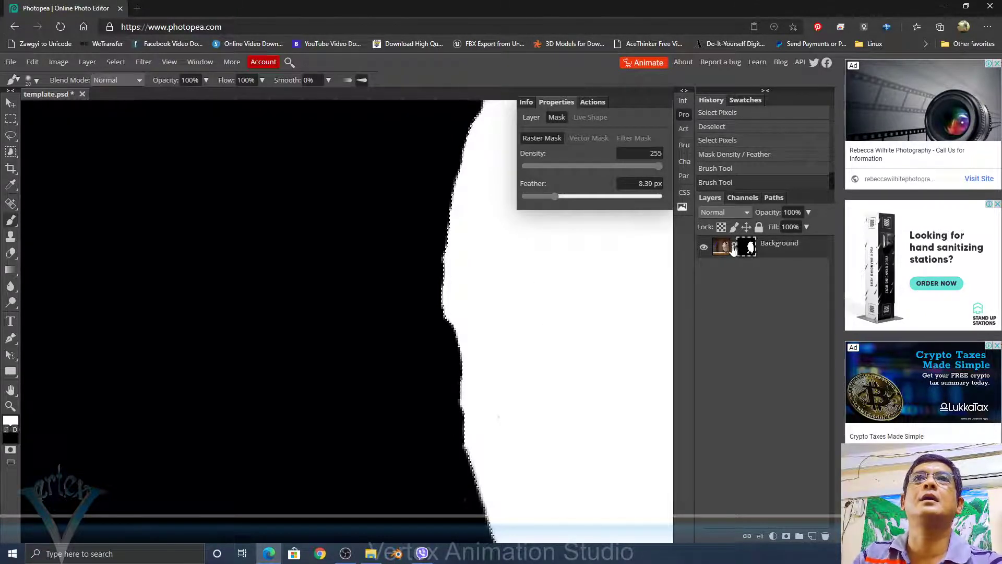
left_click(749, 251, "alt")
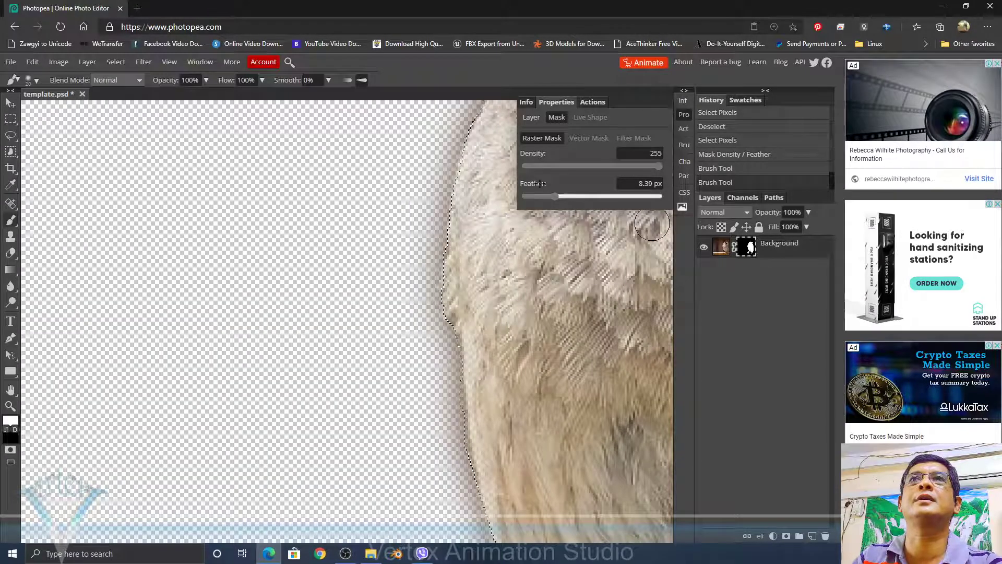
- Reduce the raster mask's feather to 2.60 px and close the mask properties
mouse_move(555, 195)
left_mouse_down()
mouse_move(533, 189)
mouse_move(544, 194)
left_mouse_up()
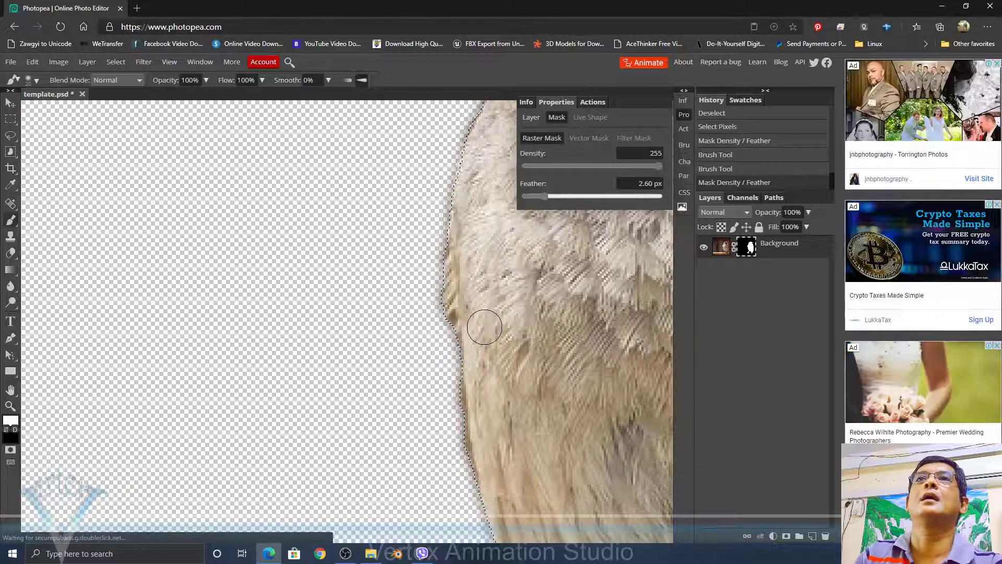
scroll(485, 326, "down", 2)
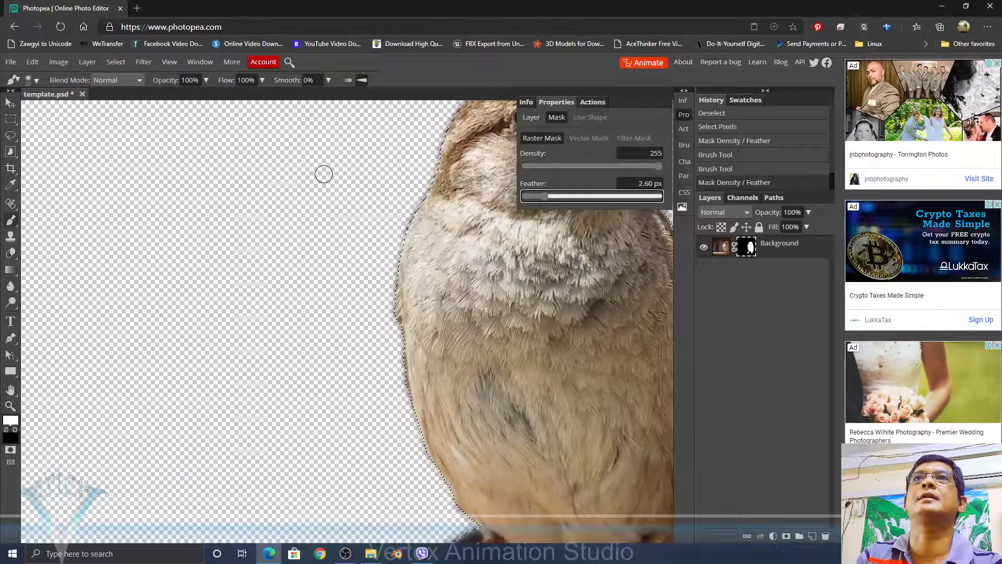
left_click(684, 115)
left_click_drag(532, 309, 353, 328)
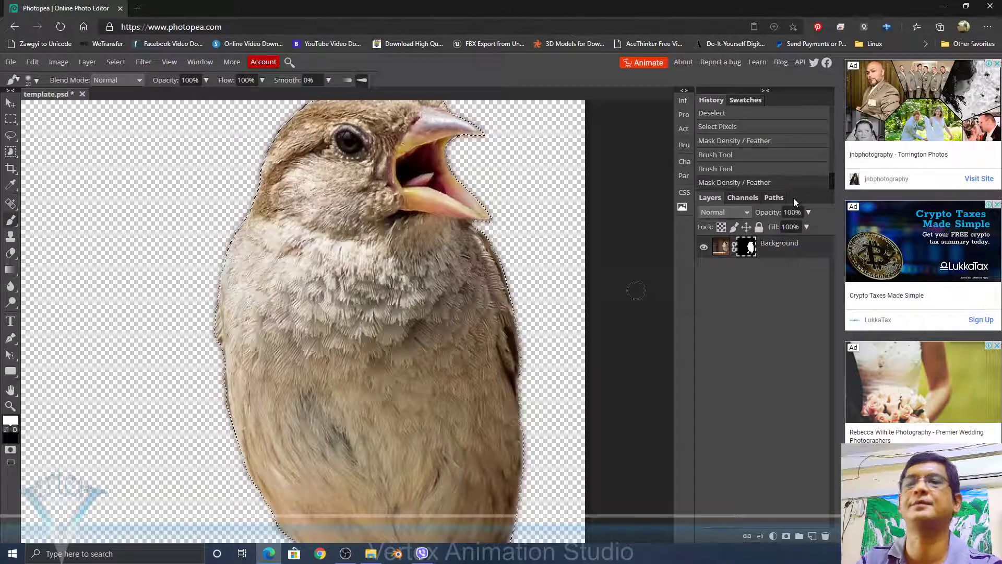
key("ctrl+0")
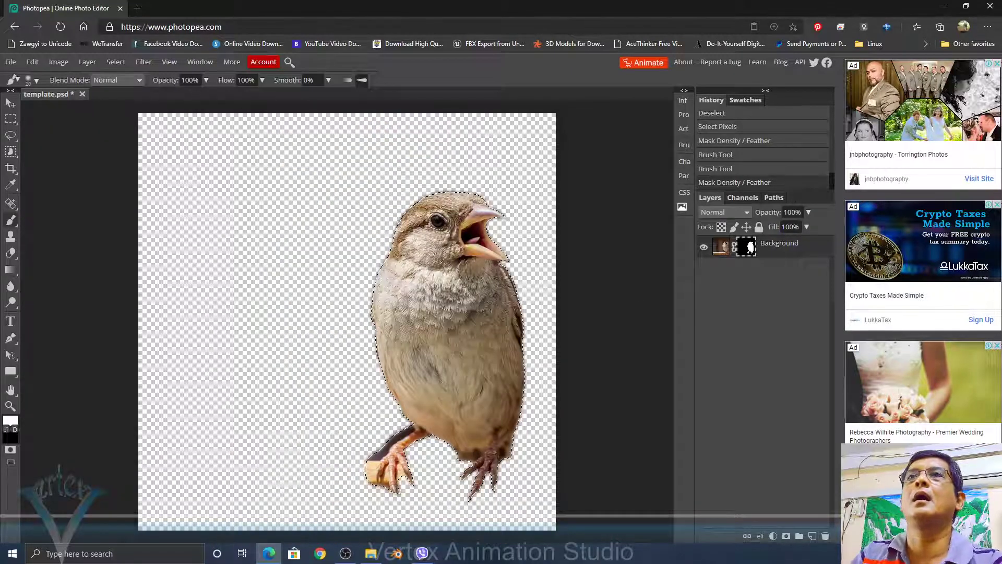
key("ctrl+plus")
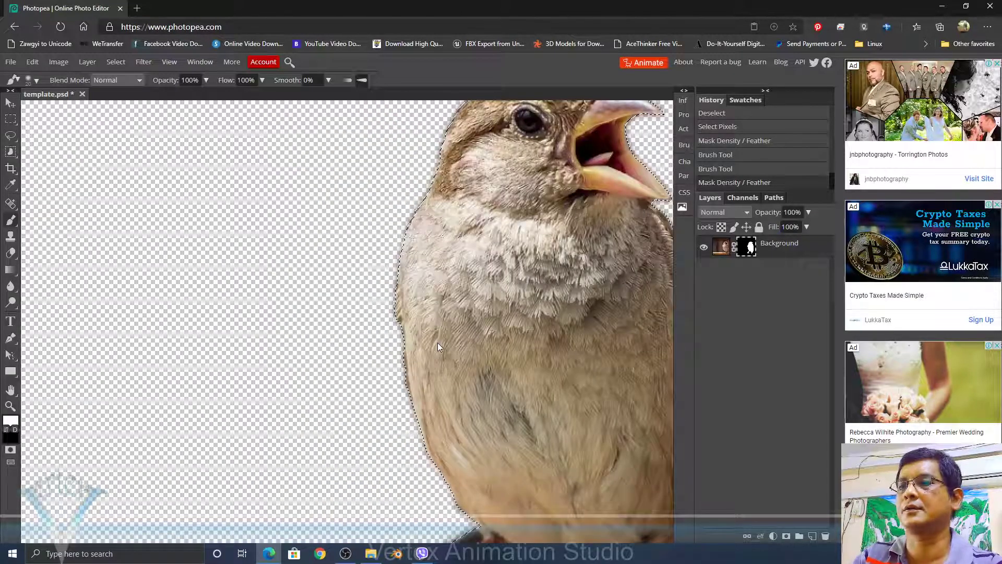
- Clear the current selection and reload the bird's outline as a selection from the layer mask
key("ctrl+d")
left_click_drag(454, 379, 405, 353)
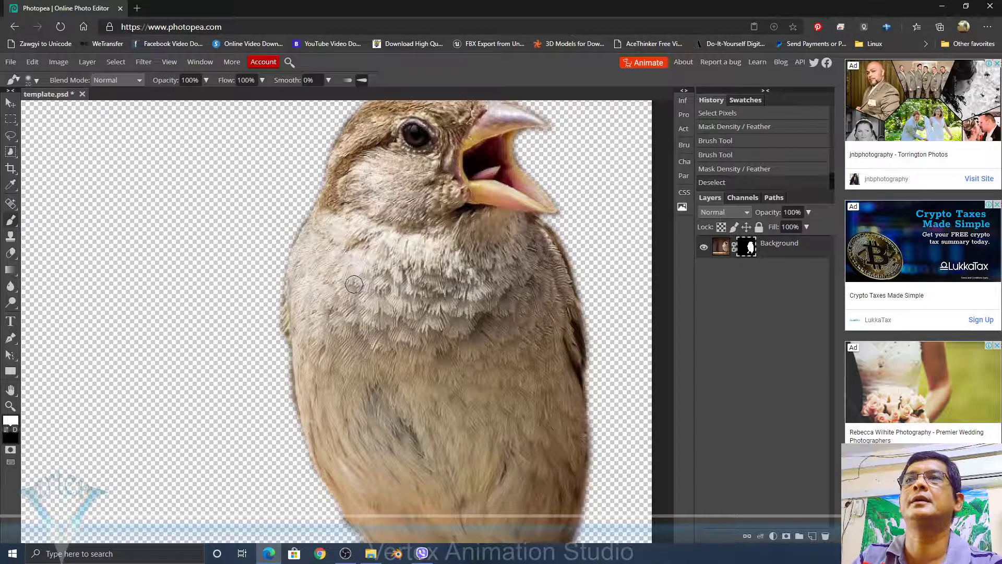
left_click(750, 250, "ctrl")
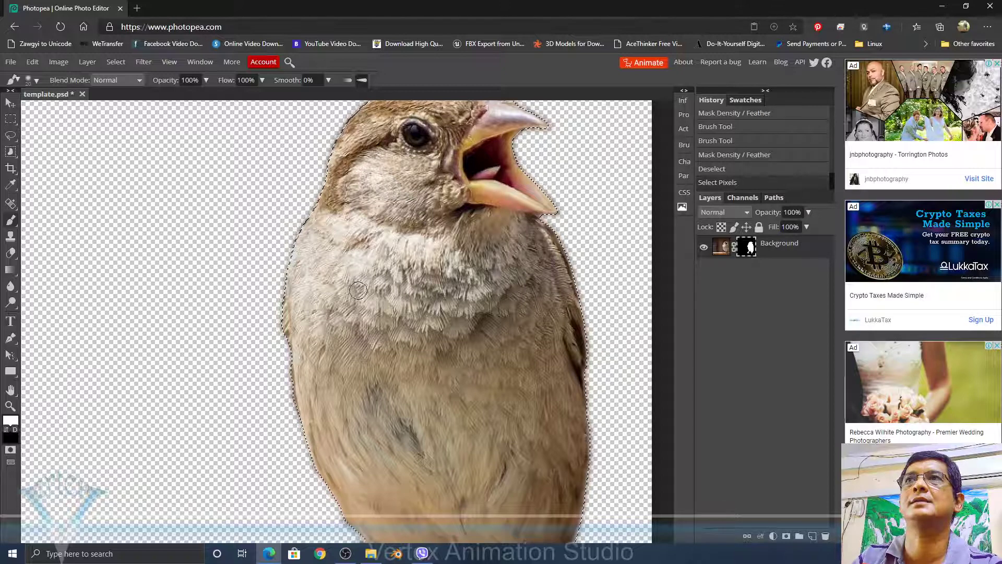
- With the Lasso tool active, contract the bird selection inward from its outline
right_click(385, 292)
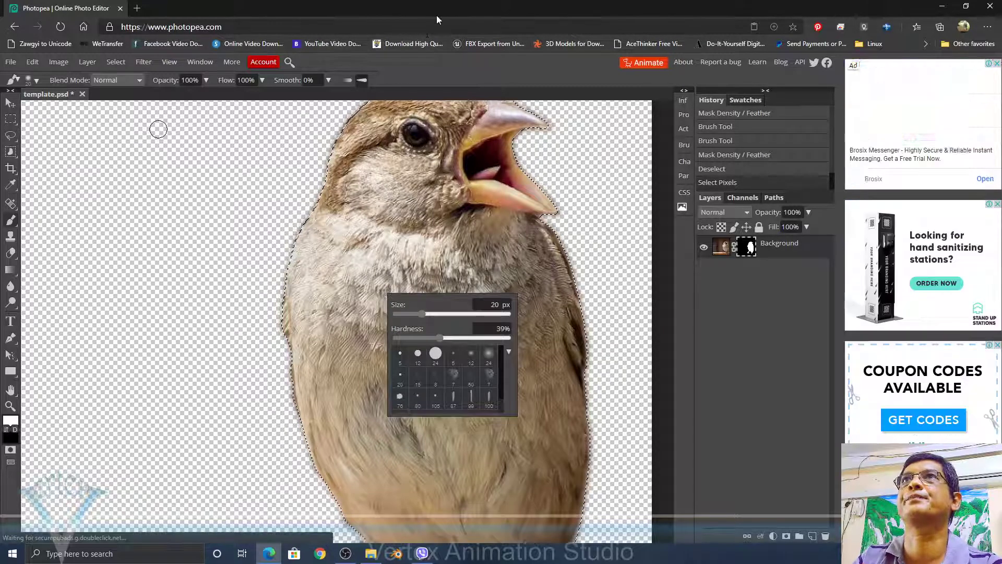
left_click(11, 138)
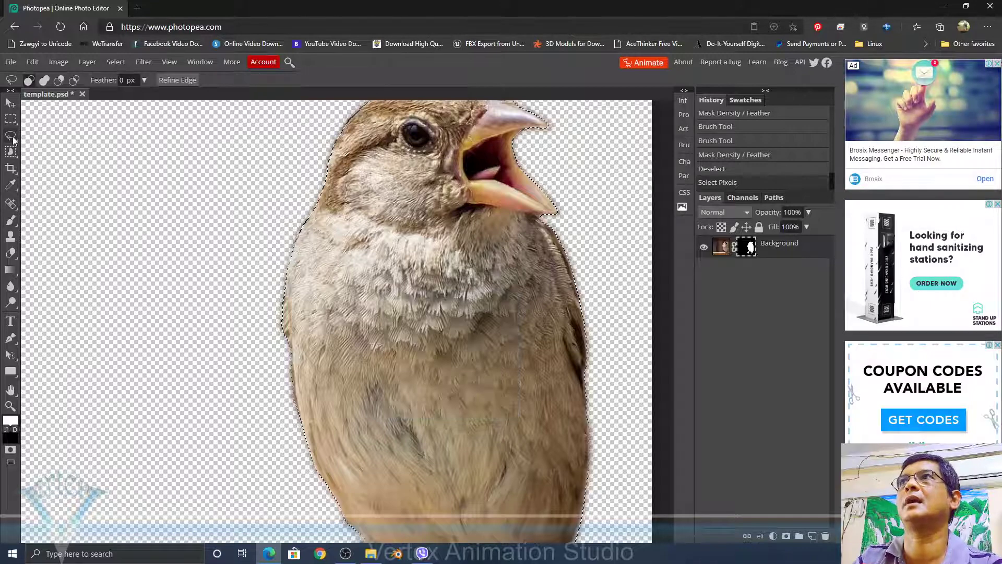
right_click(13, 140)
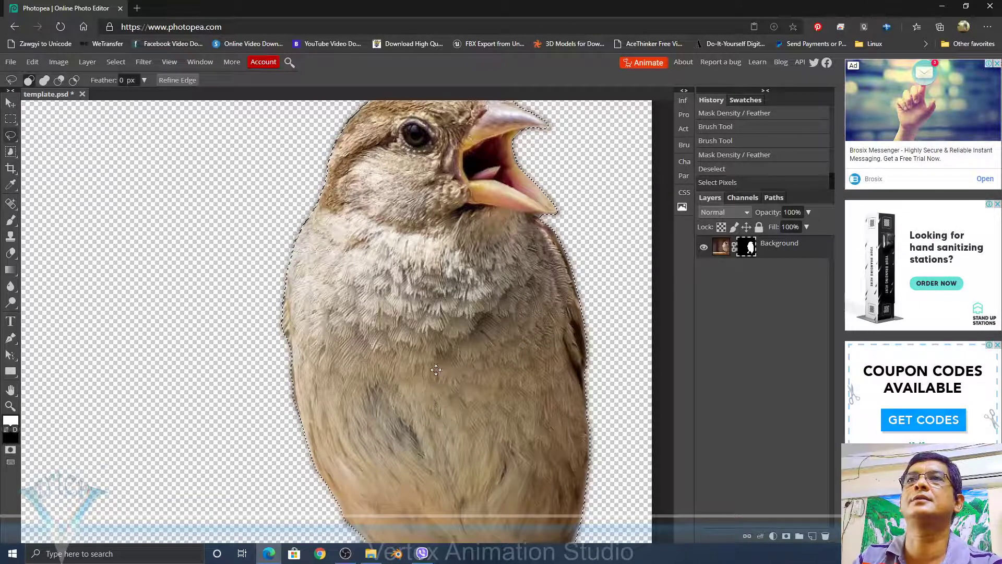
right_click(427, 331)
mouse_move(484, 449)
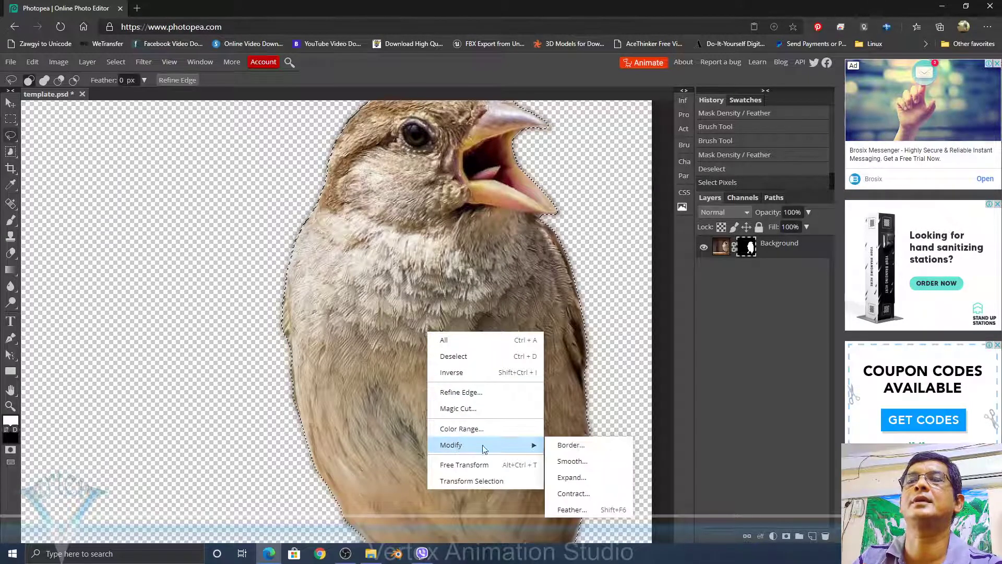
left_click(583, 494)
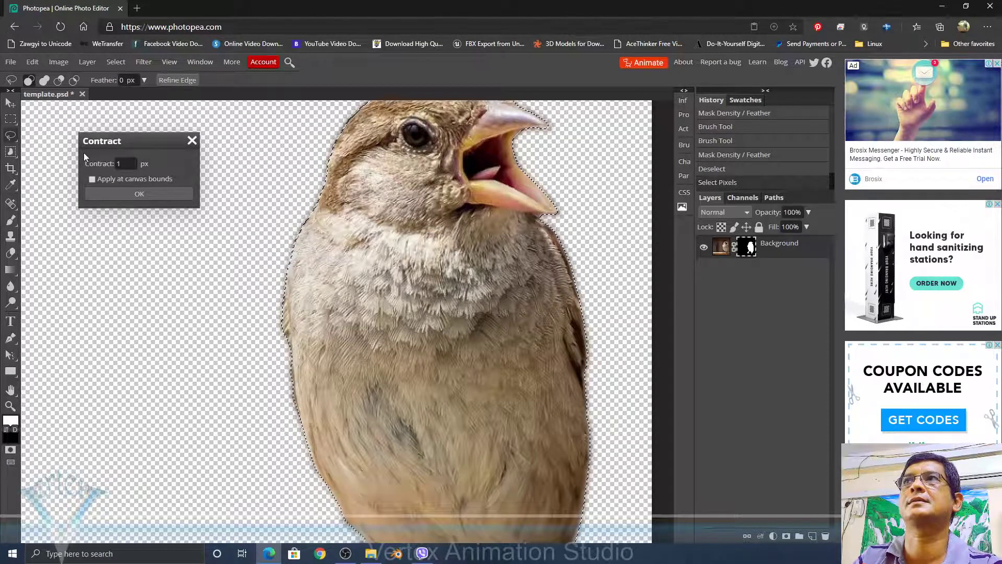
left_click(96, 164)
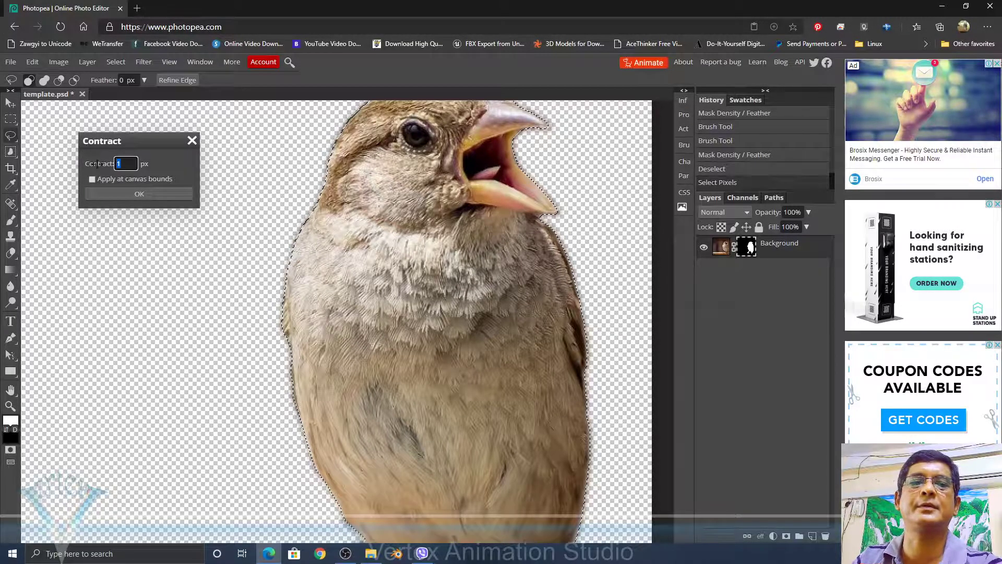
left_click(155, 196)
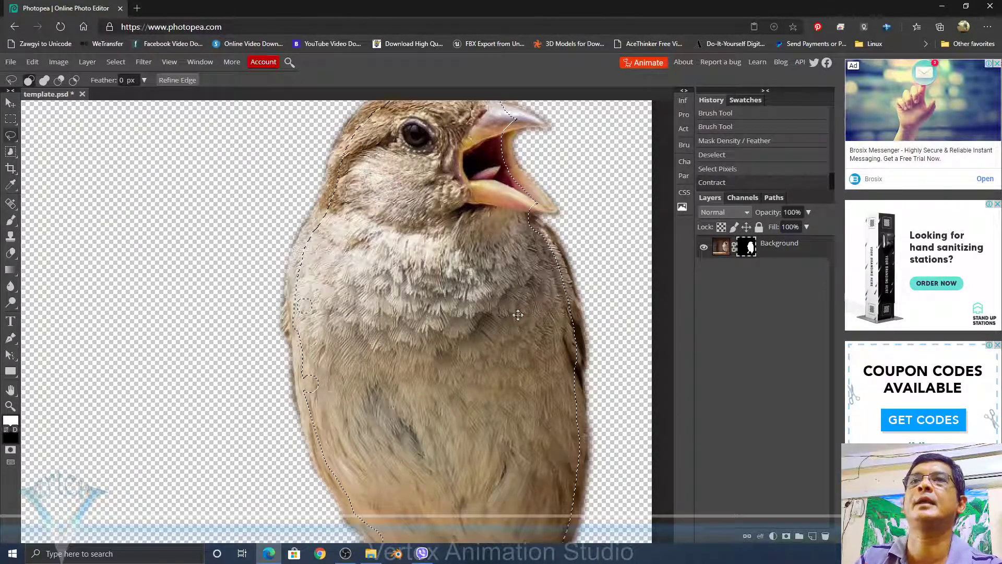
- Invert the contracted selection and fill the area outside the bird on the mask with the black background colour
left_click_drag(451, 329, 449, 390)
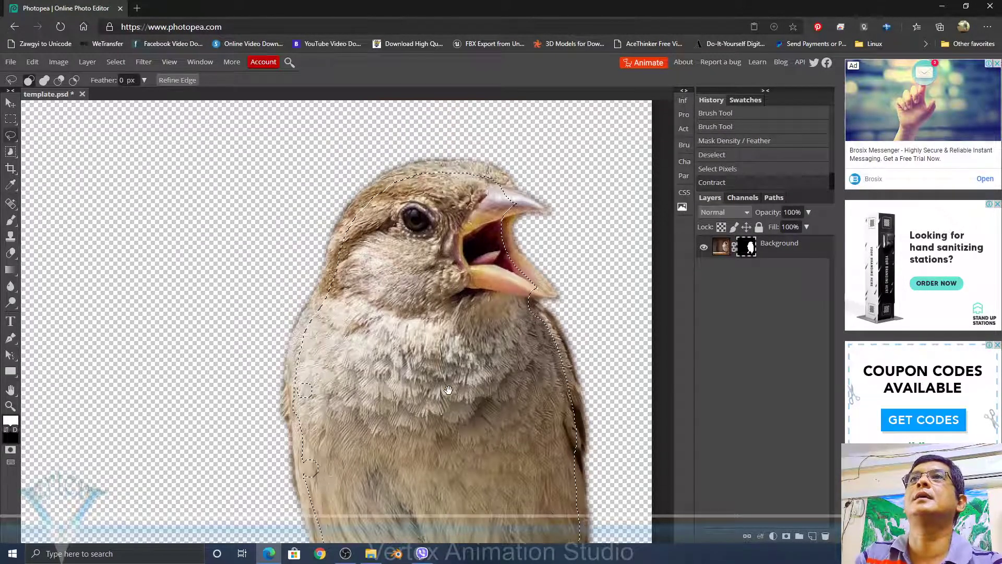
scroll(454, 307, "down", 5)
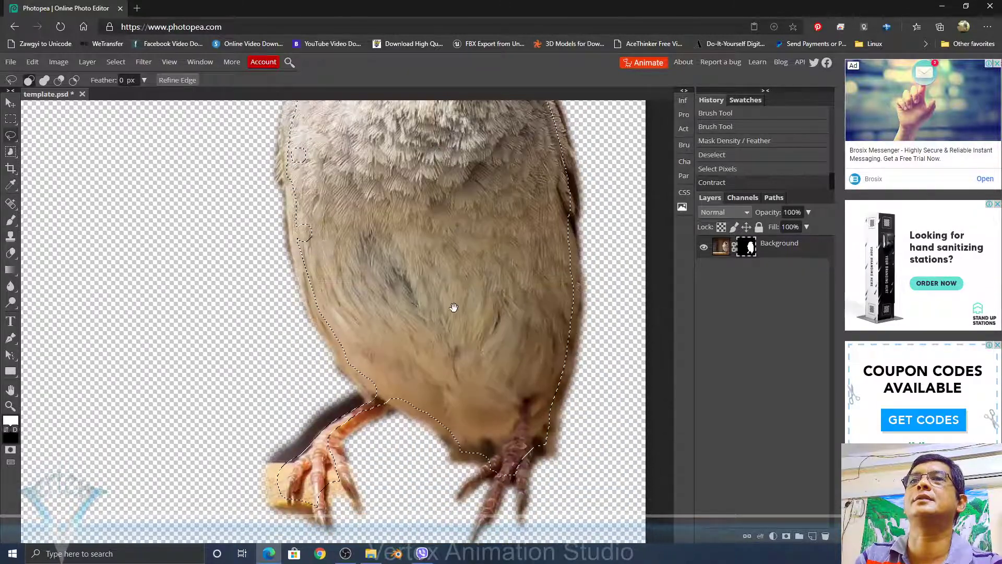
scroll(365, 250, "up", 3)
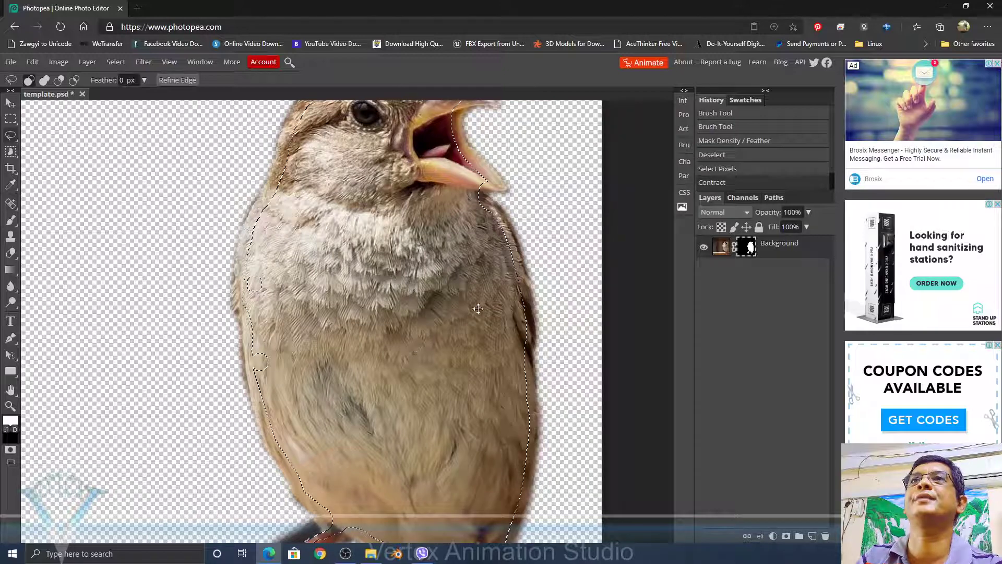
scroll(412, 350, "right", 6)
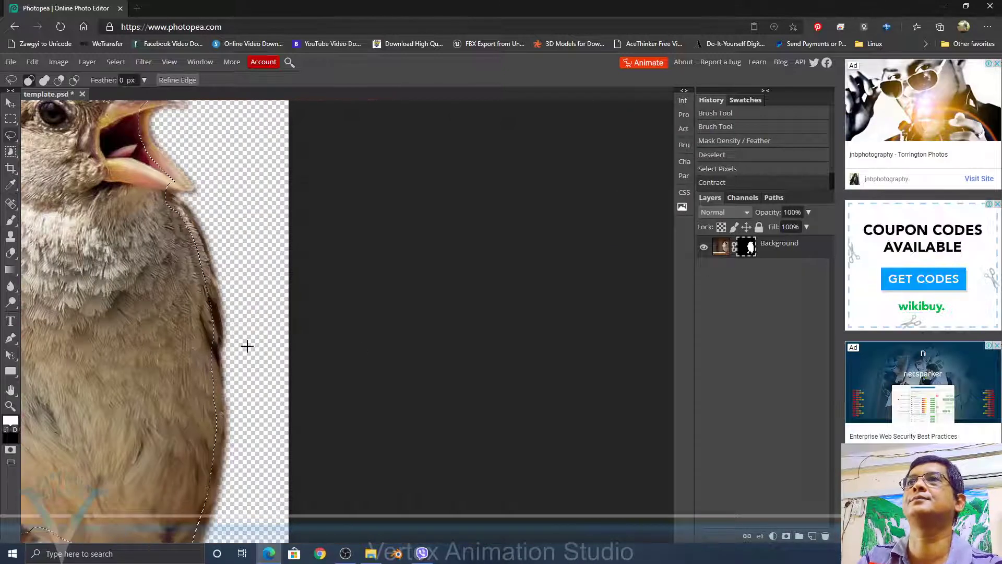
left_click_drag(247, 345, 519, 343)
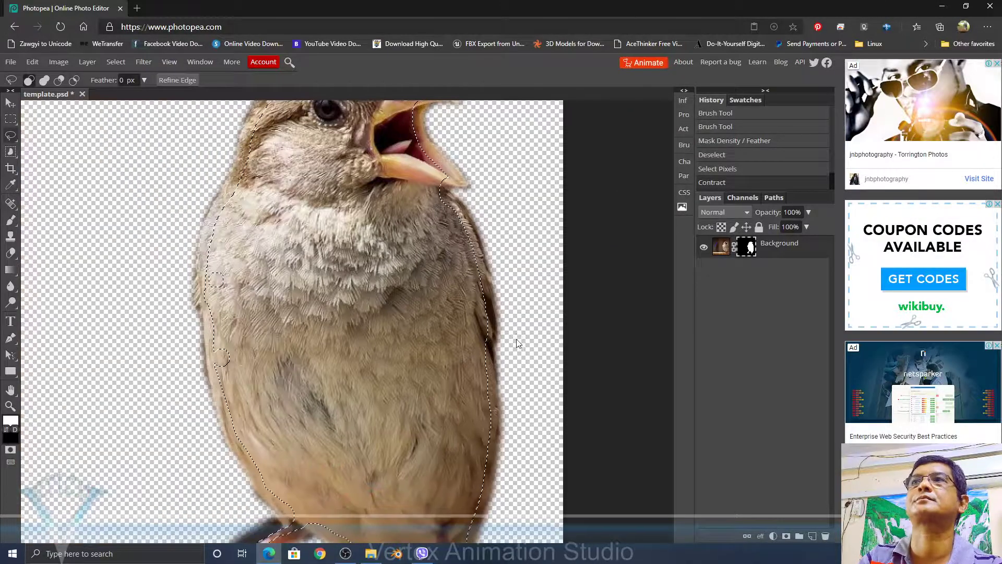
scroll(519, 343, "down", 3)
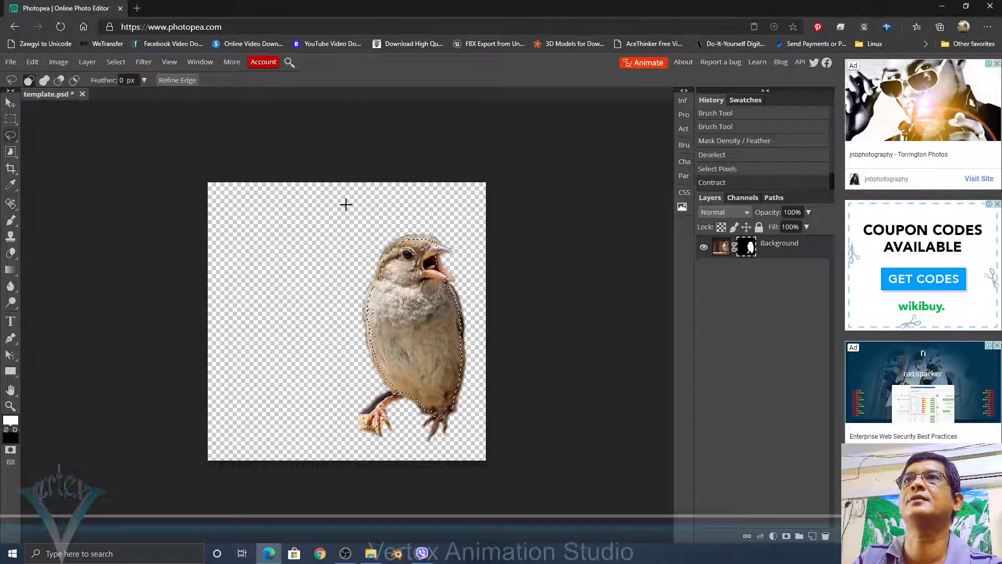
left_click(116, 62)
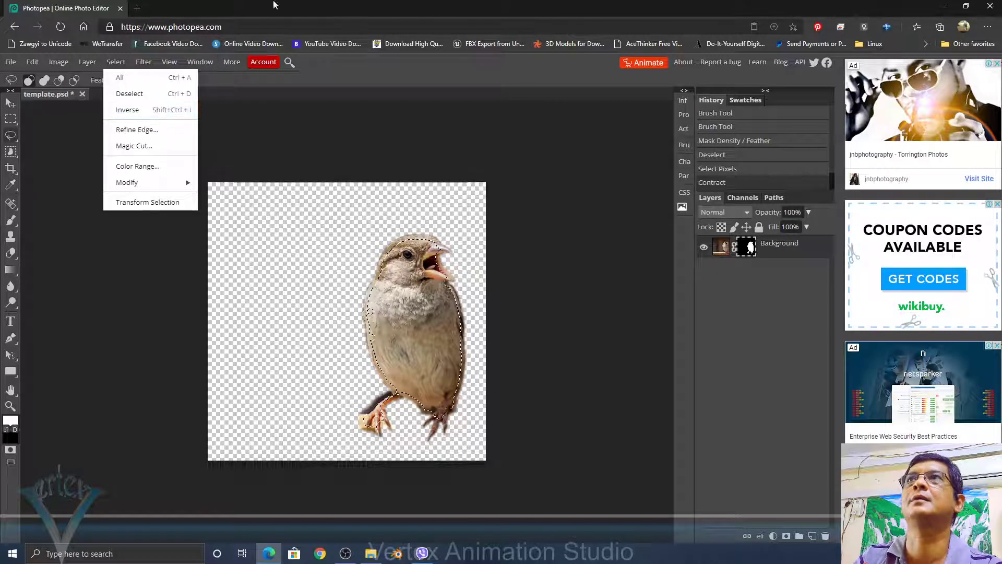
left_click(428, 27)
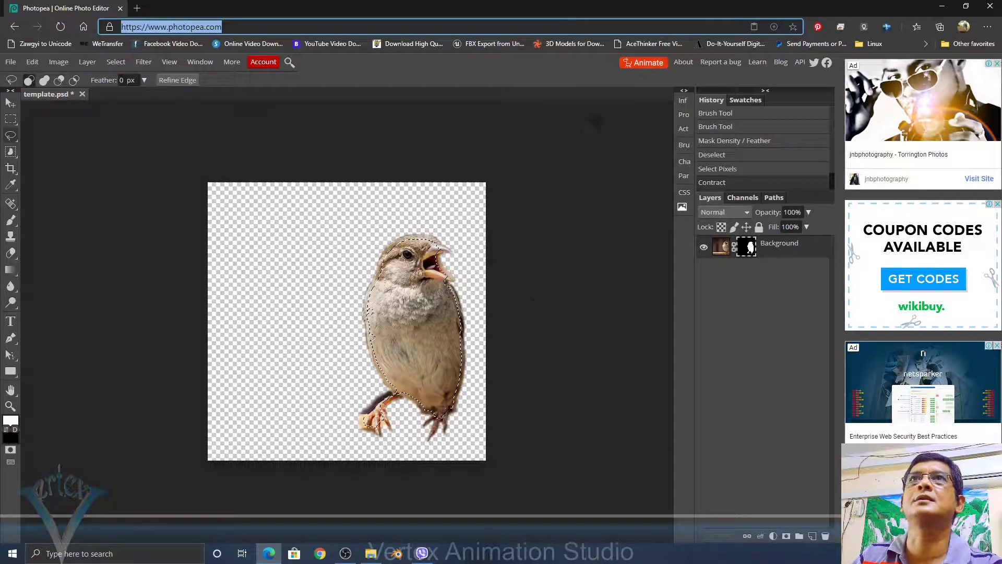
left_click(729, 405)
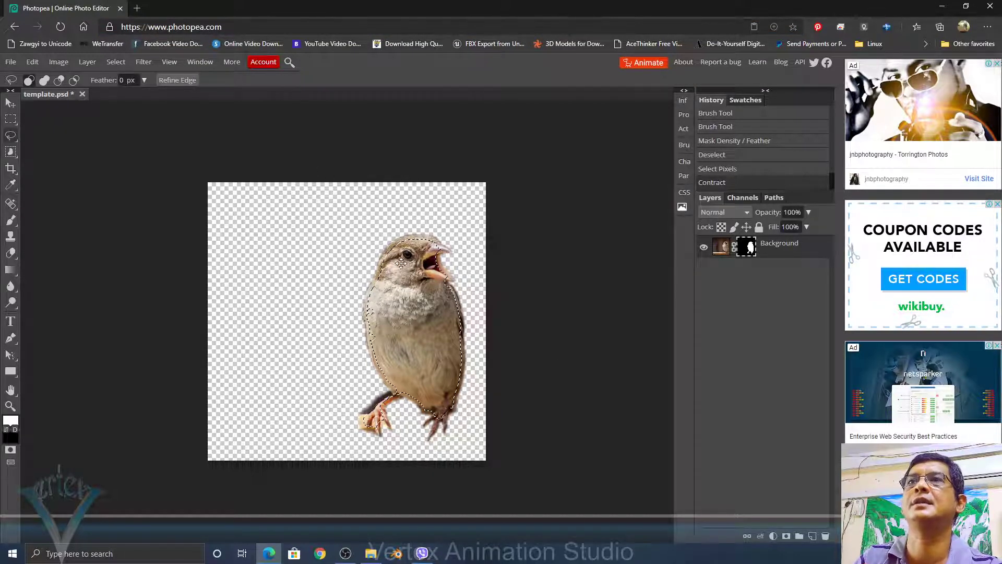
key("ctrl+shift+i")
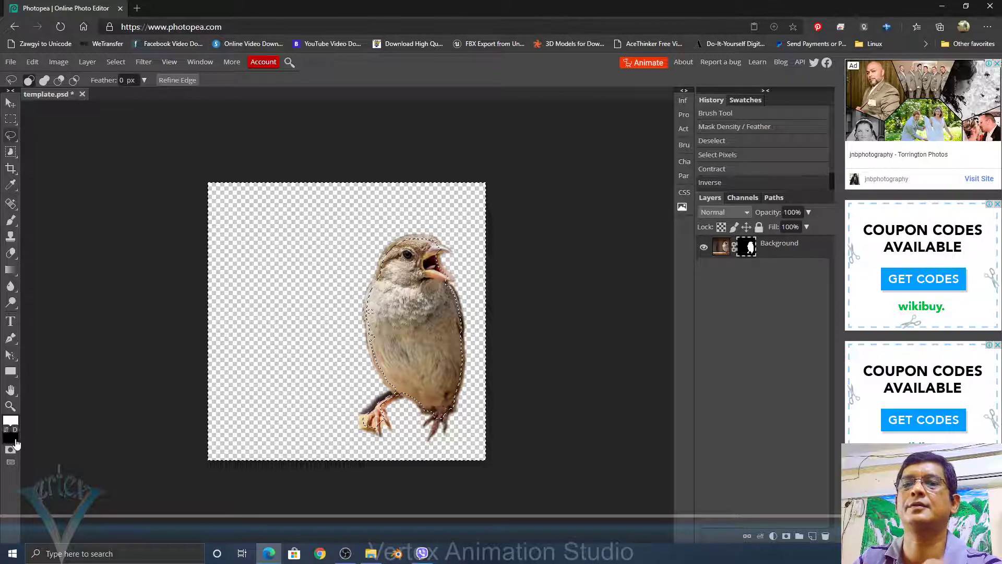
key("ctrl+BackSpace")
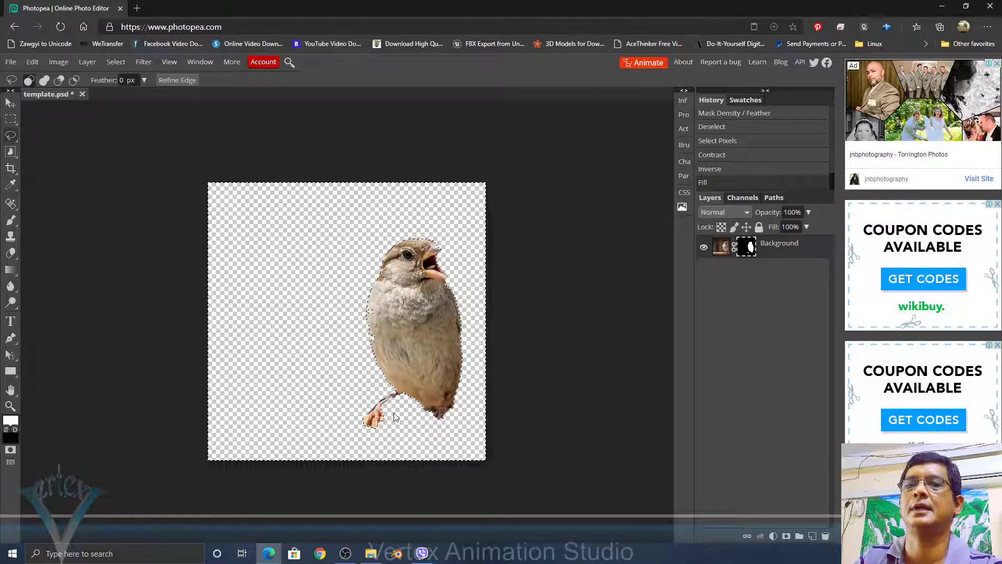
- Check the trimmed bird edge up close, undo the black mask fill and clear the selection
key("ctrl+minus")
key("ctrl+plus")
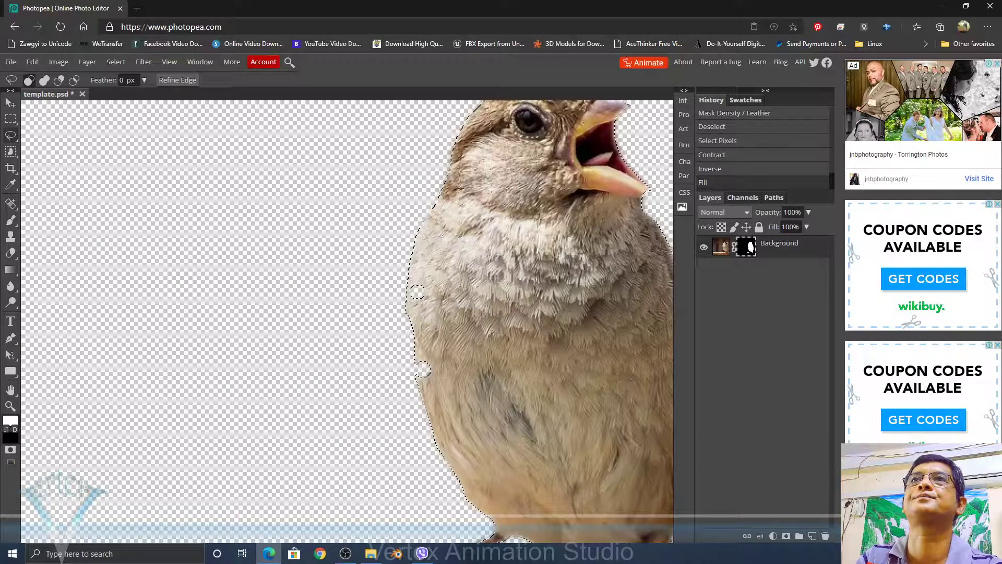
left_click_drag(497, 338, 340, 383)
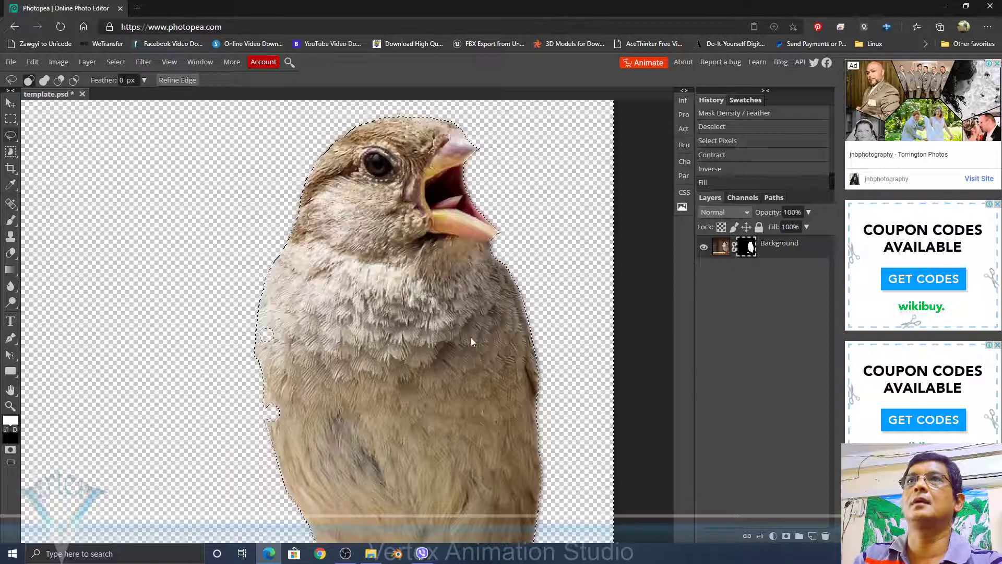
key("ctrl+minus")
key("ctrl+minus")
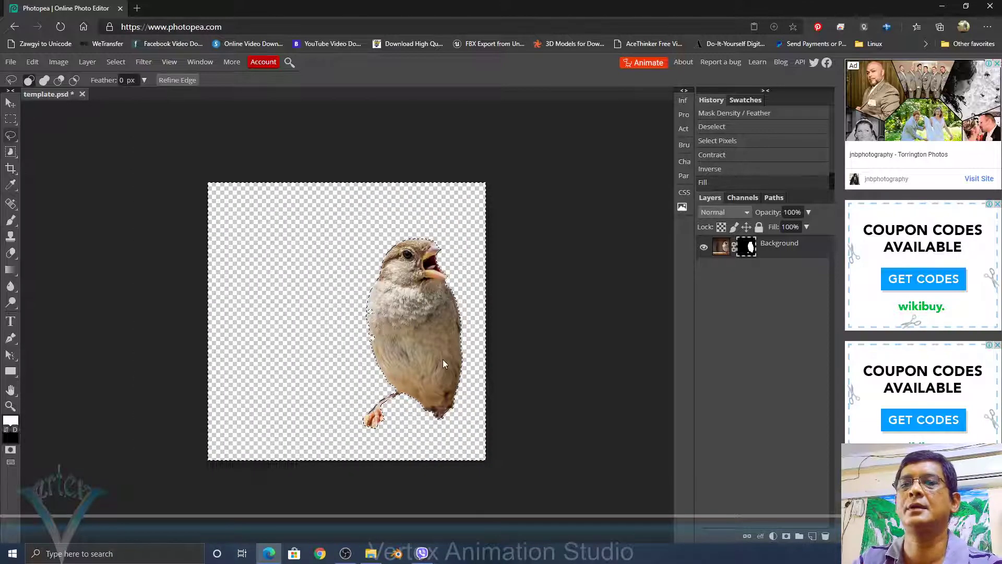
key("ctrl+plus")
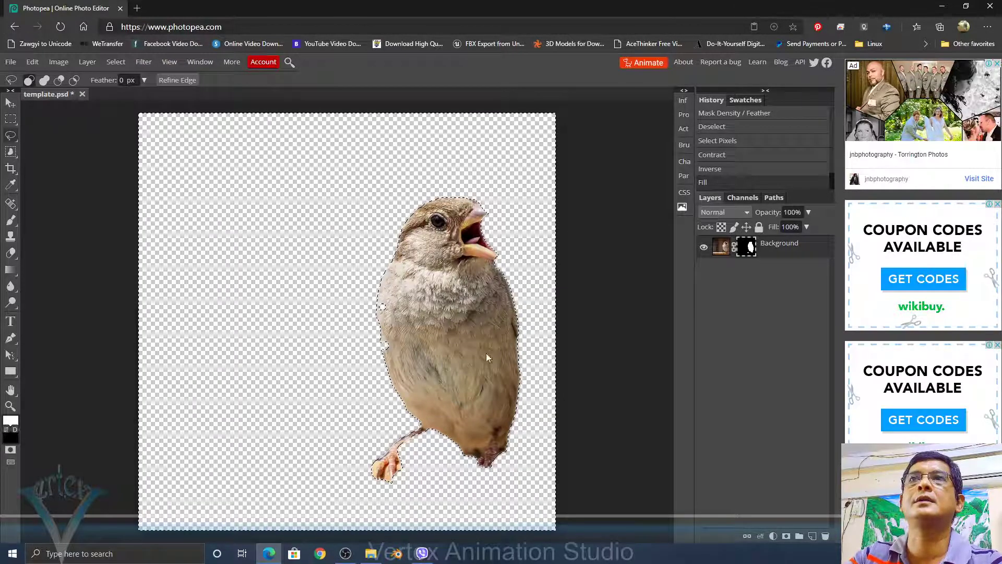
key("ctrl+z")
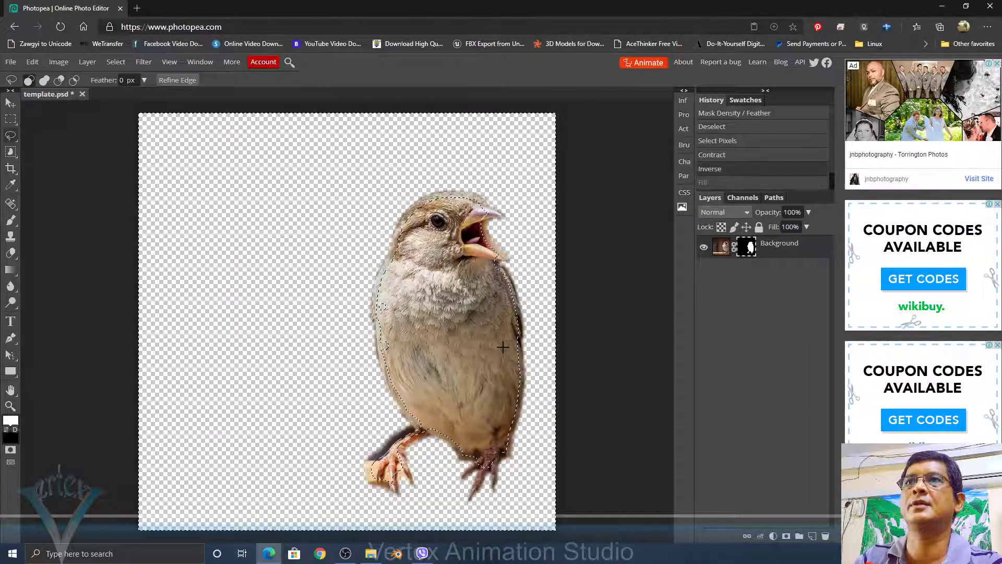
key("ctrl+d")
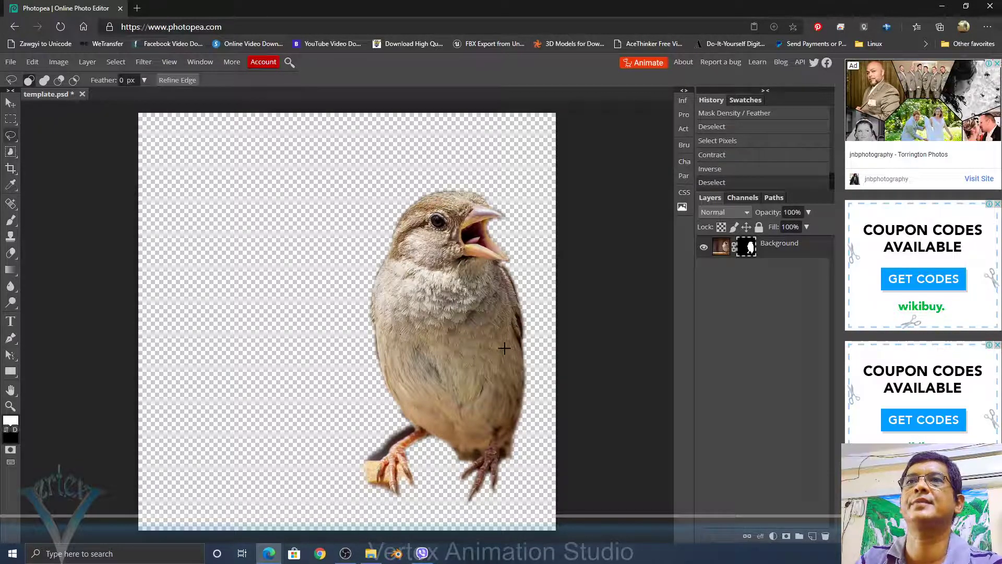
- Duplicate the Background layer together with its raster mask
left_click(111, 62)
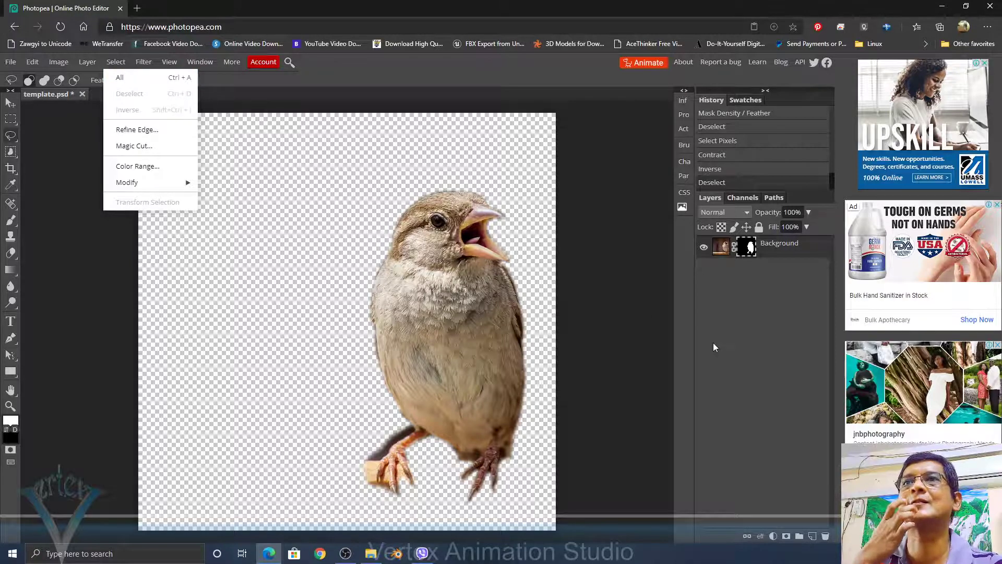
left_click(722, 309)
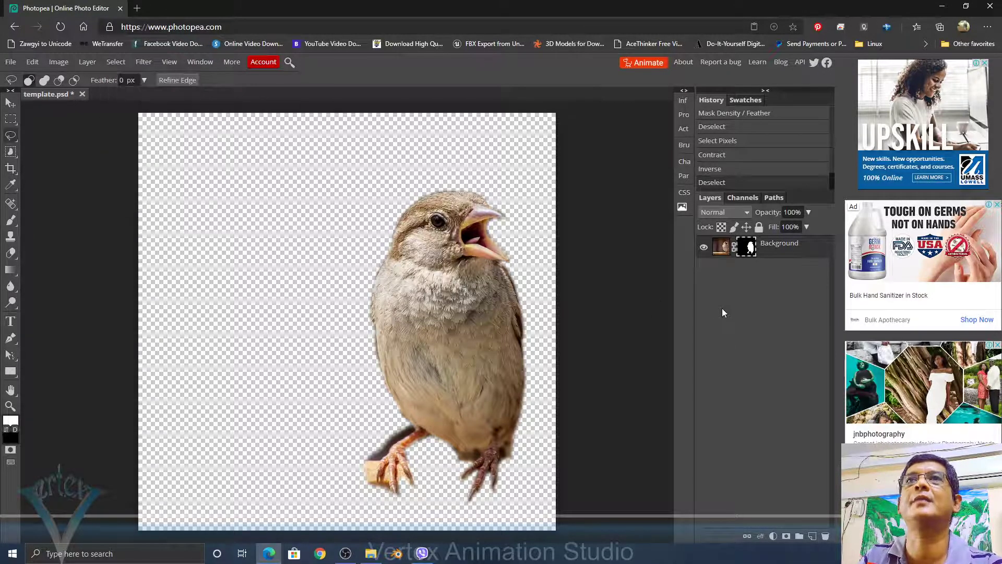
left_click(721, 246)
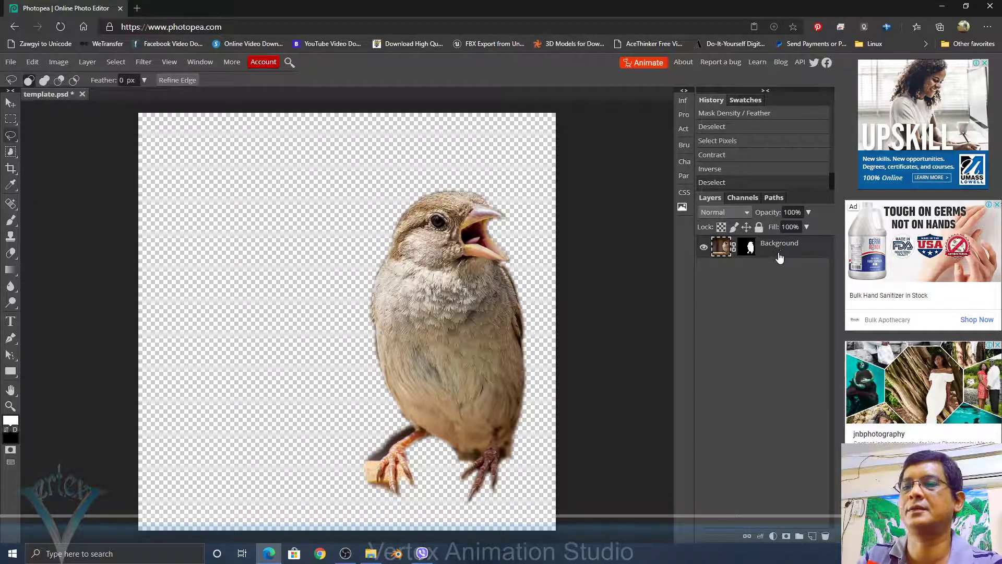
key("ctrl+j")
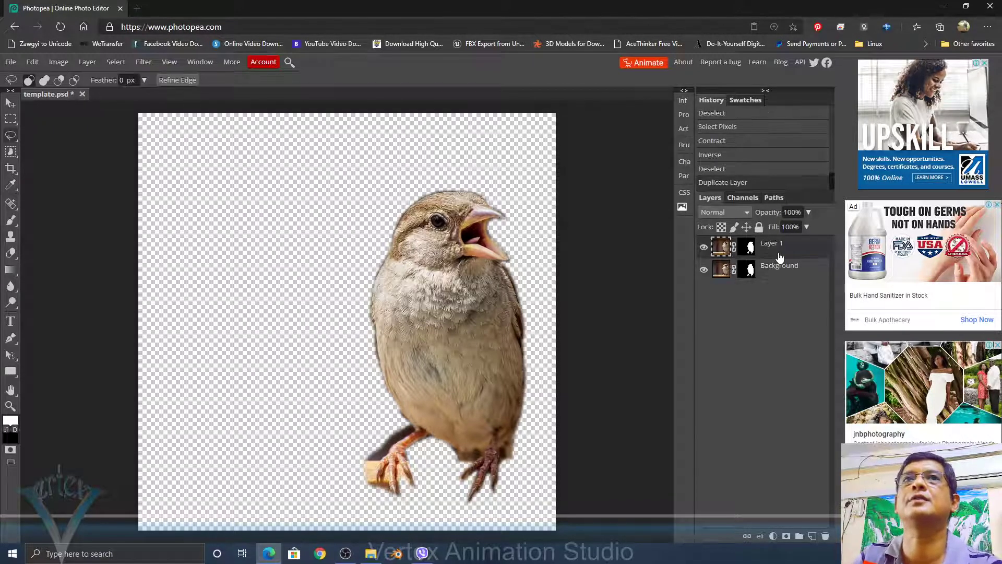
- Hide the original Background layer, keep the duplicate Layer 1 visible and make it the active layer
left_click(705, 248)
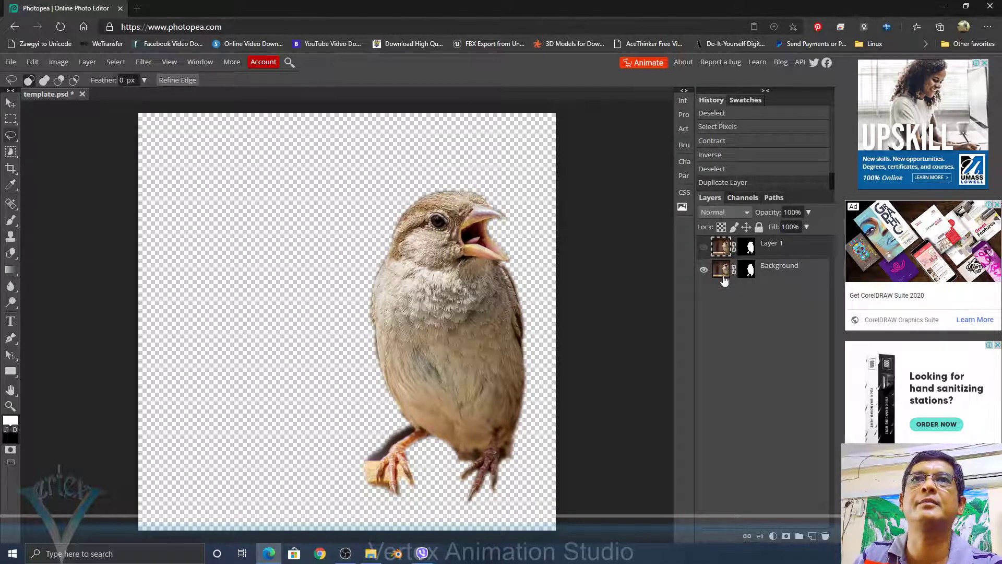
left_click(723, 276)
right_click(723, 277)
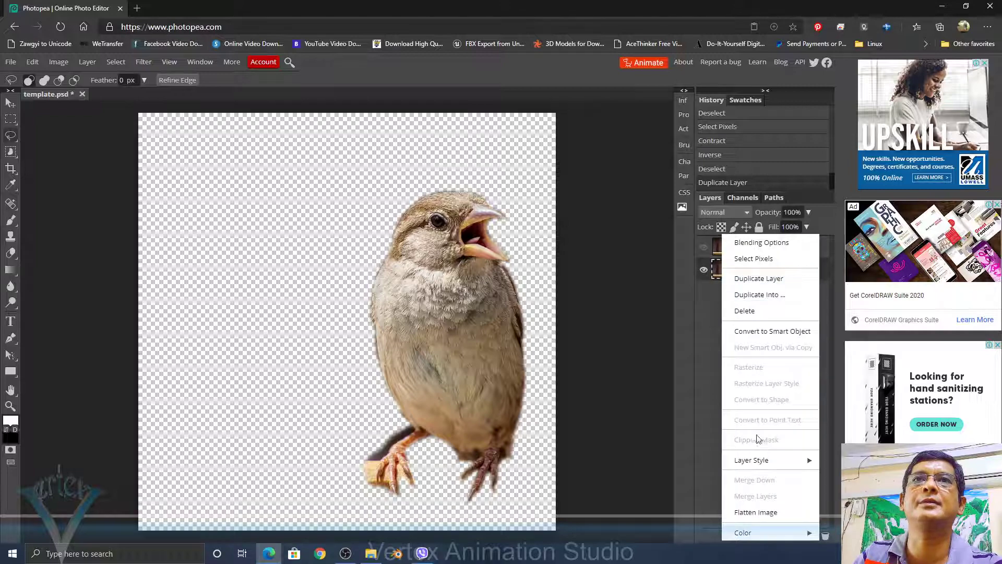
left_click(706, 308)
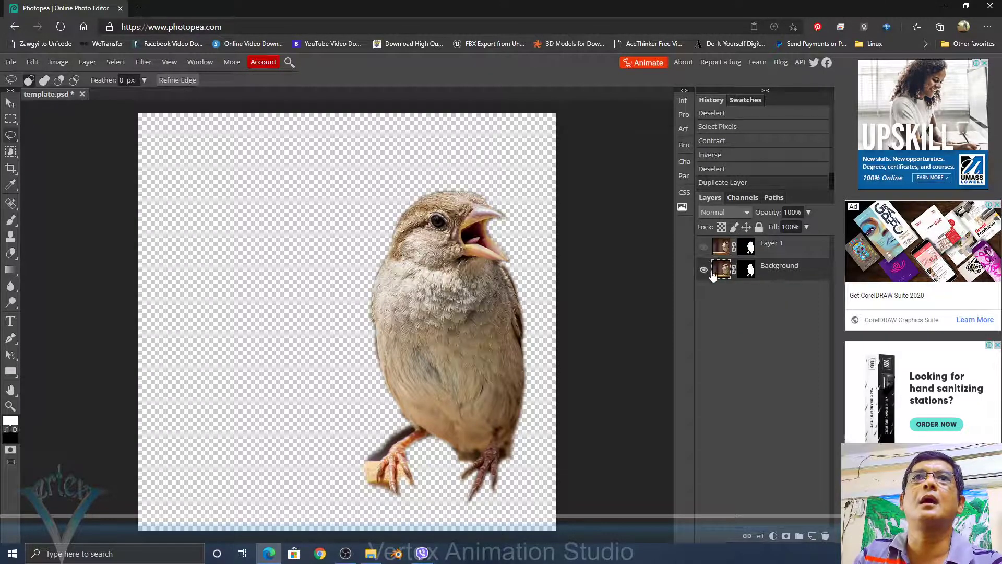
left_click(703, 247)
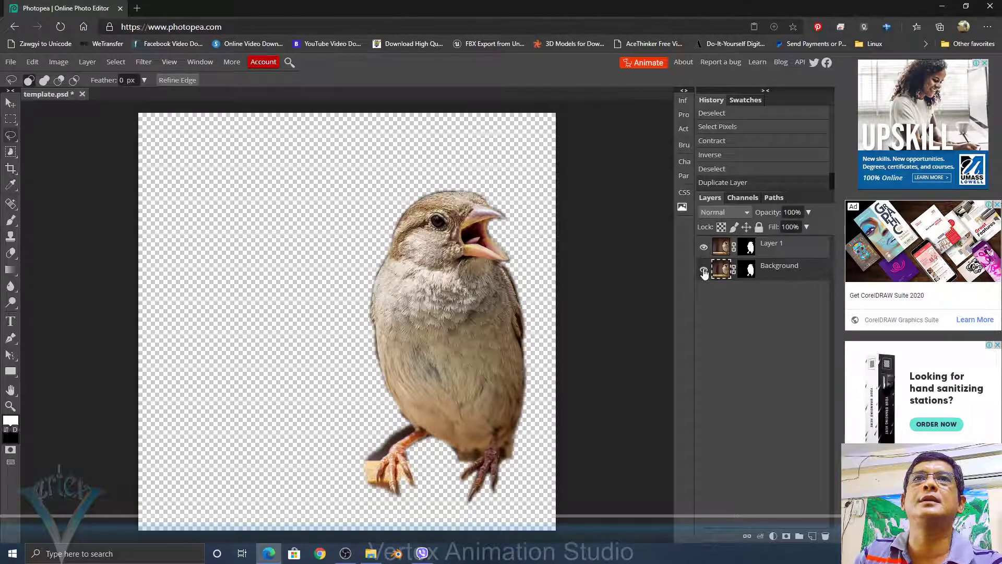
left_click(704, 269)
left_click(775, 246)
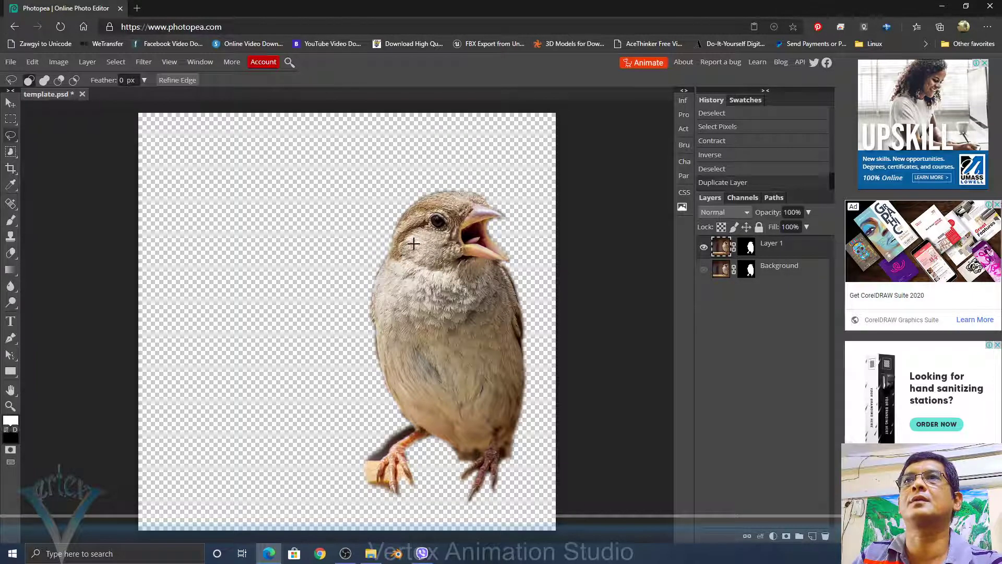
- Apply Layer 1's raster mask permanently to its image
left_click(749, 249)
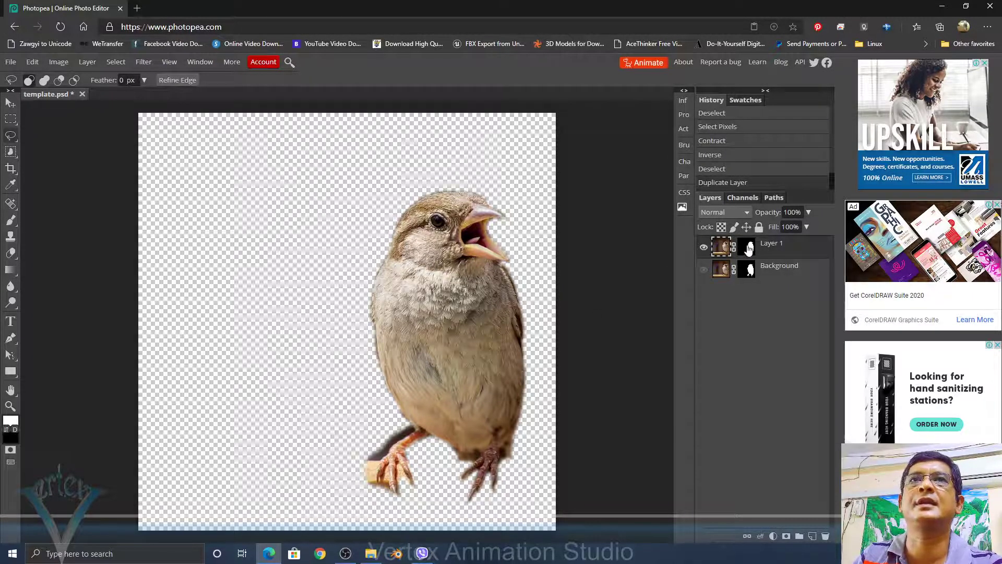
right_click(748, 248)
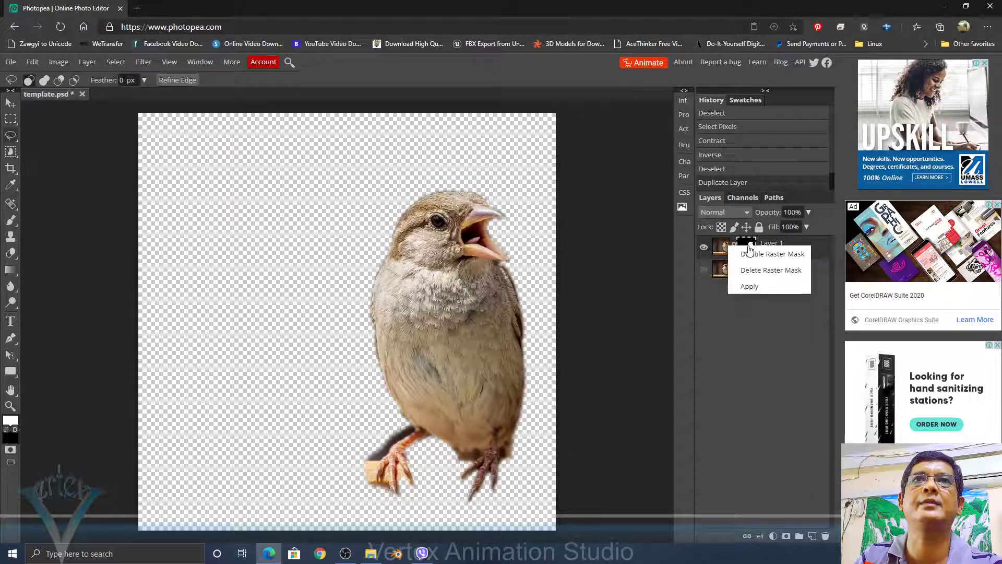
left_click(764, 288)
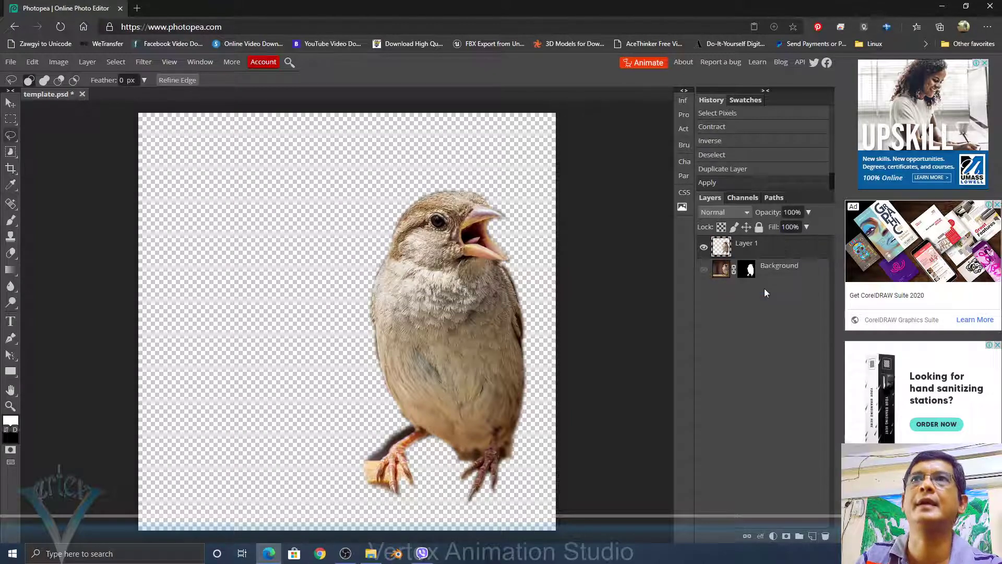
- Move Layer 1 to the canvas's left side, lasso the lower part of the leftover background strip, delete it and deselect
left_click(11, 103)
mouse_move(468, 321)
left_mouse_down()
mouse_move(312, 337)
mouse_move(370, 241)
mouse_move(356, 308)
mouse_move(291, 344)
mouse_move(254, 382)
mouse_move(243, 311)
mouse_move(257, 332)
left_mouse_up()
key("l")
mouse_move(475, 437)
left_mouse_down()
mouse_move(396, 554)
mouse_move(355, 509)
mouse_move(379, 297)
mouse_move(508, 295)
mouse_move(533, 381)
left_mouse_up()
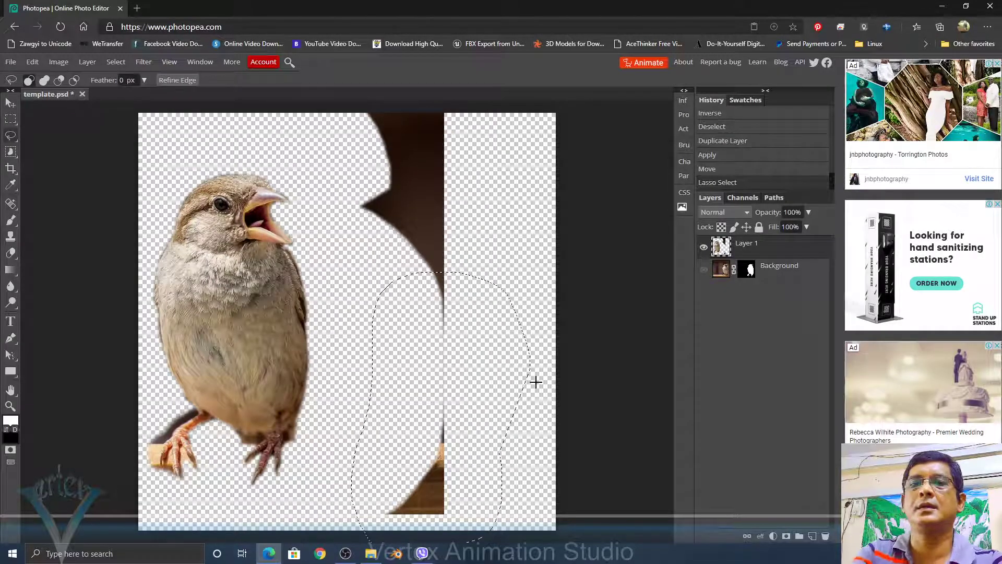
key("Delete")
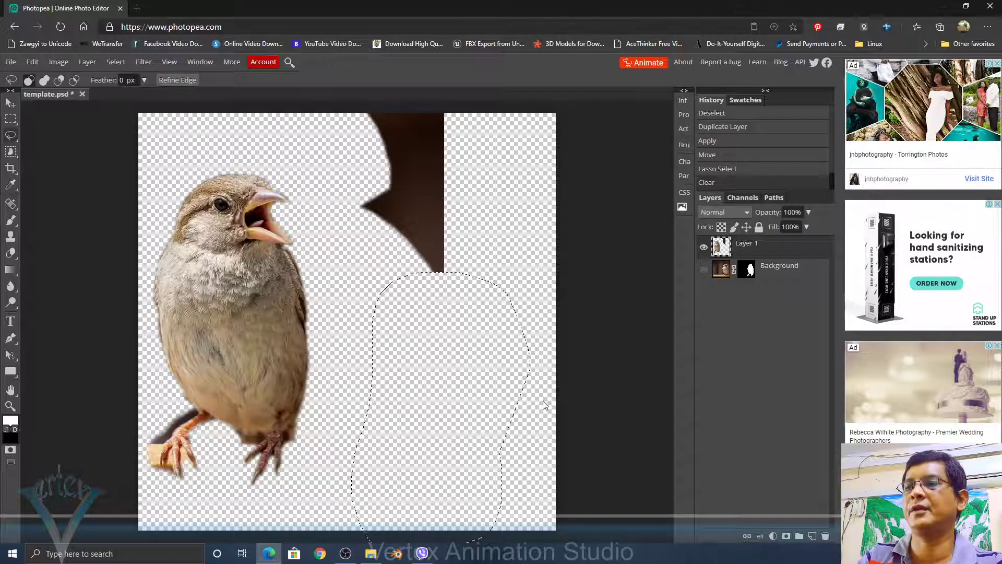
key("ctrl+d")
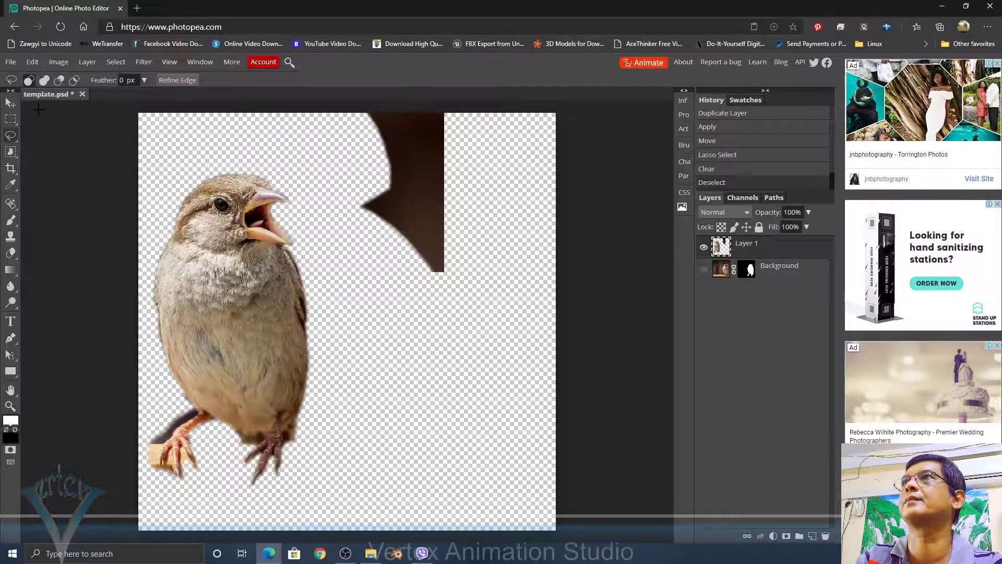
- Move Layer 1 down, lasso the remaining dark background remnant beside the bird, delete it and deselect
left_click(10, 102)
left_click_drag(260, 214, 279, 347)
key("l")
mouse_move(517, 413)
left_mouse_down()
mouse_move(377, 411)
mouse_move(318, 278)
mouse_move(354, 162)
mouse_move(492, 282)
mouse_move(517, 360)
left_mouse_up()
key("Delete")
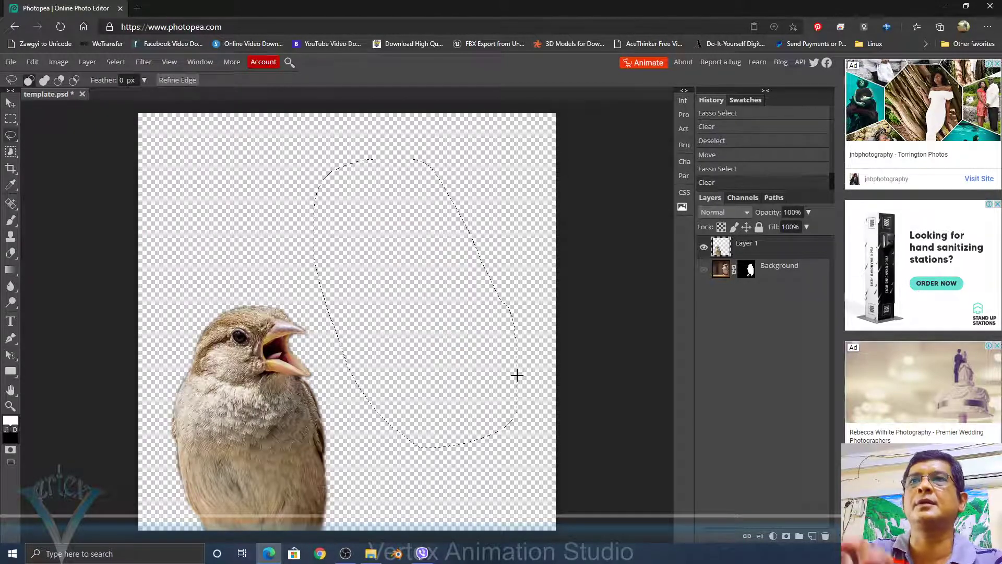
key("ctrl+d")
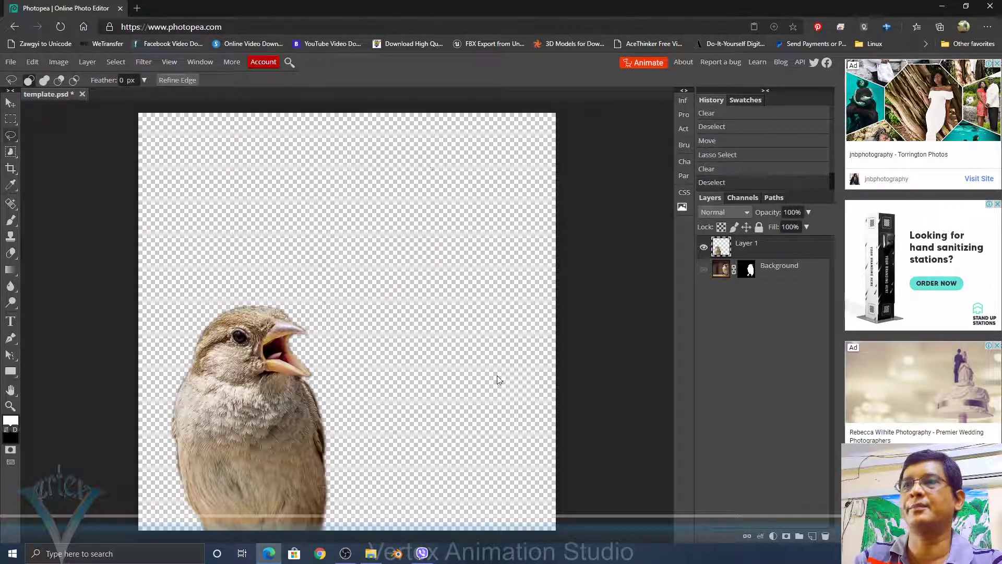
- Show the Background layer and try the Eraser on its image across the bird's shoulder, undoing that stroke
left_click(724, 274)
key("e")
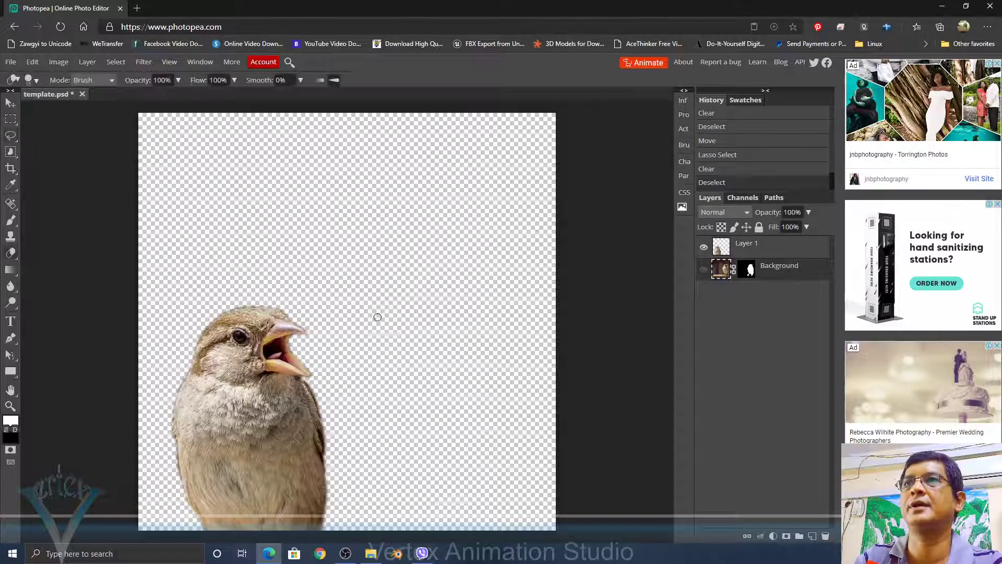
left_click(304, 360)
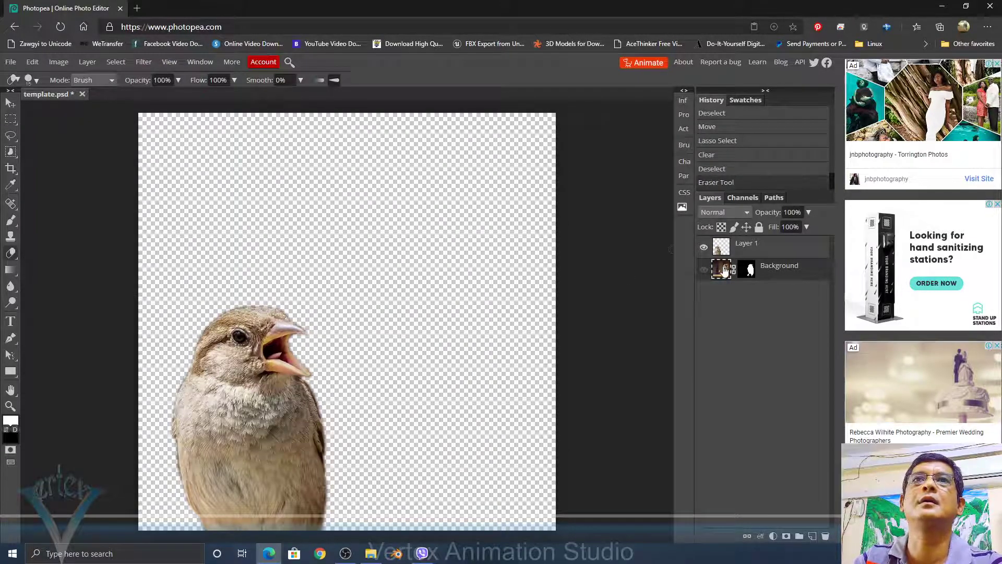
left_click(703, 270)
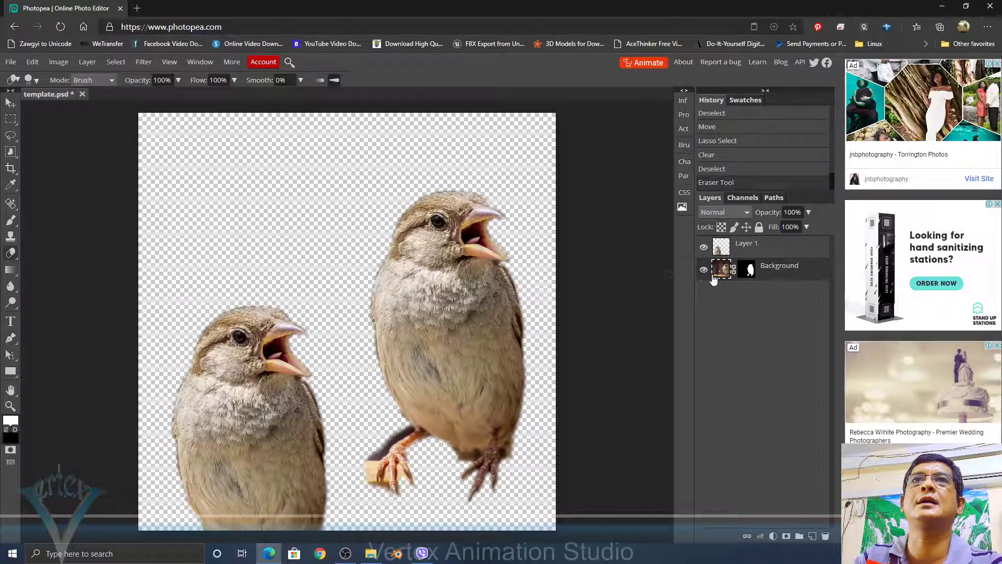
mouse_move(515, 287)
left_mouse_down()
mouse_move(478, 315)
mouse_move(516, 290)
left_mouse_up()
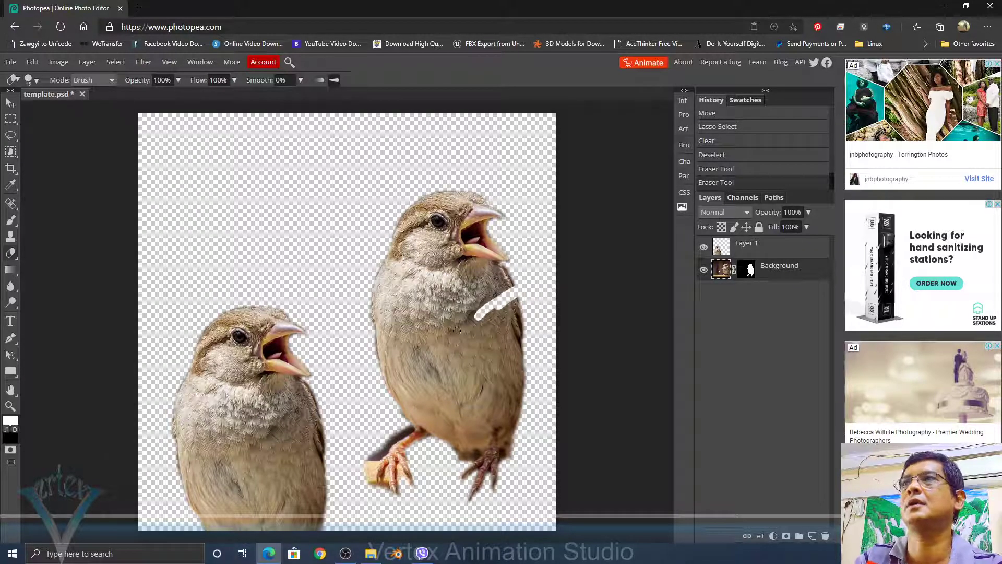
key("ctrl+z")
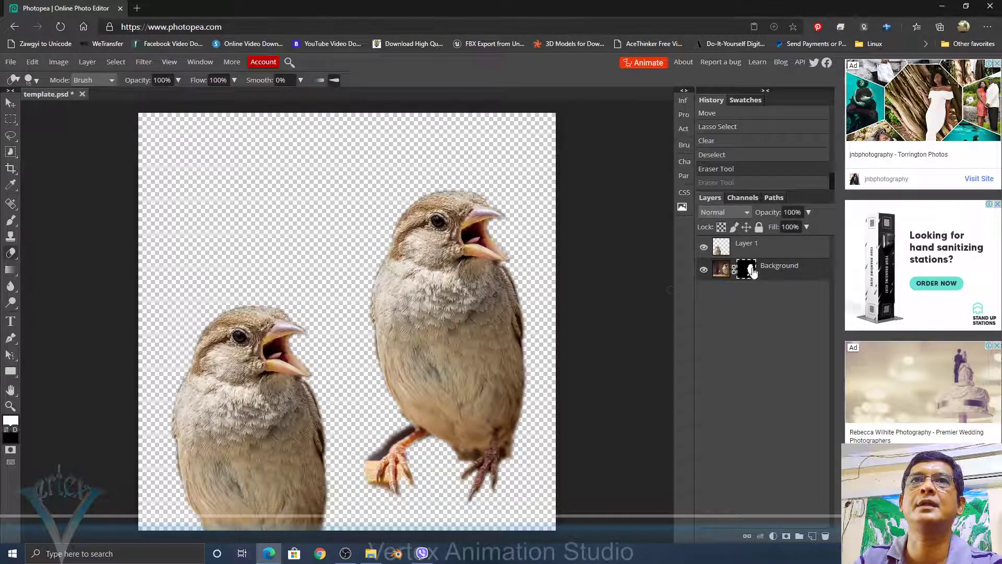
- Paint on the Background layer's mask with black and a larger white brush, revealing a patch of background behind the bird's head
key("b")
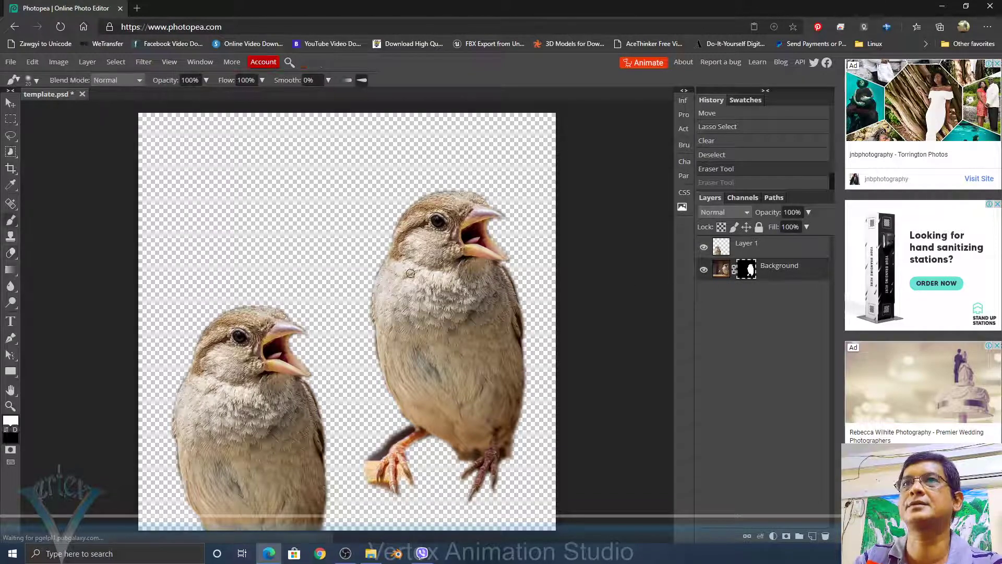
key("x")
mouse_move(374, 278)
left_mouse_down()
mouse_move(394, 299)
mouse_move(384, 265)
mouse_move(395, 289)
mouse_move(393, 266)
mouse_move(388, 300)
mouse_move(384, 260)
mouse_move(362, 267)
mouse_move(352, 243)
mouse_move(400, 212)
mouse_move(392, 250)
mouse_move(377, 246)
mouse_move(362, 268)
mouse_move(365, 281)
mouse_move(384, 213)
mouse_move(392, 246)
mouse_move(402, 221)
mouse_move(386, 253)
mouse_move(393, 313)
left_mouse_up()
key("x")
key("bracketright")
key("bracketright")
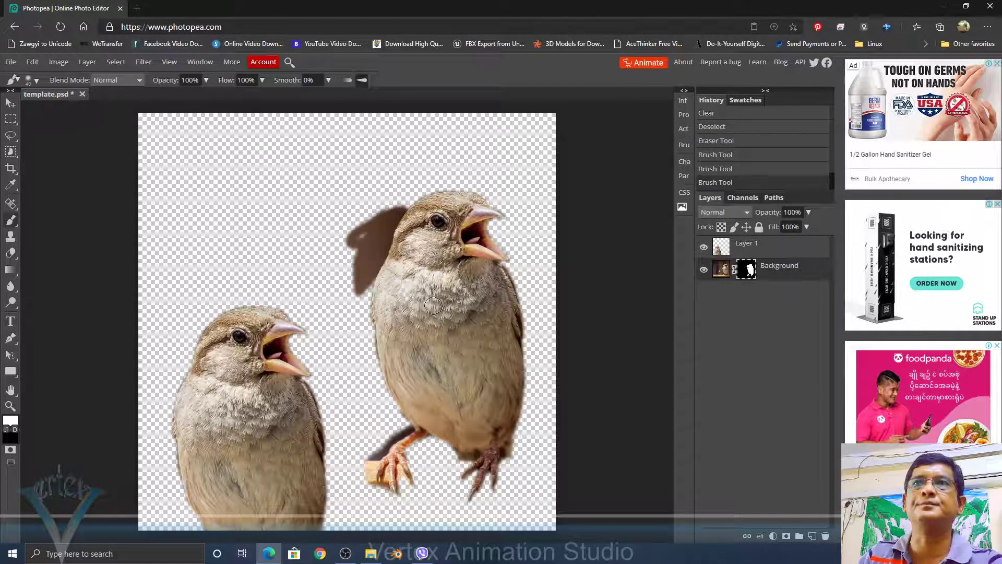
key("ctrl+minus")
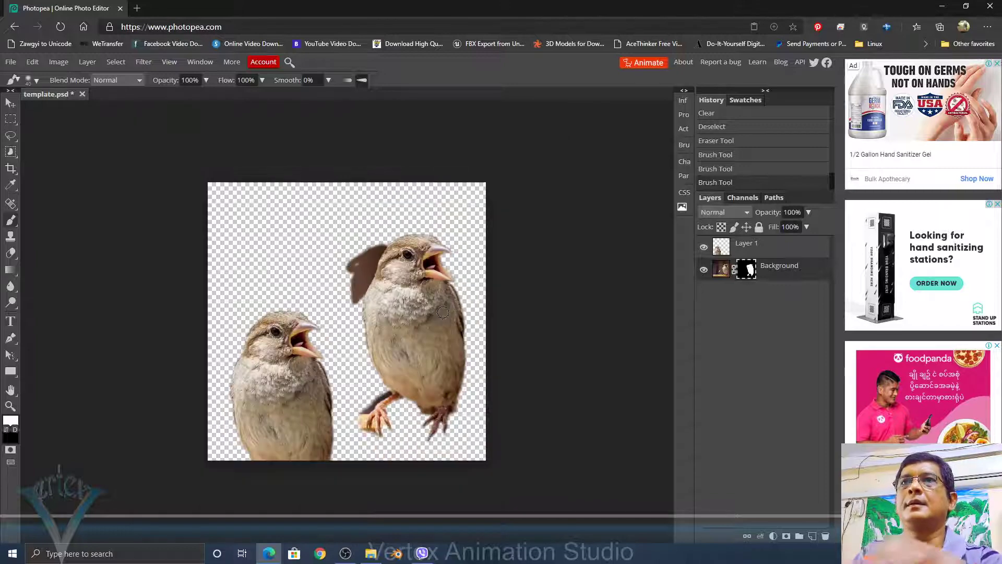
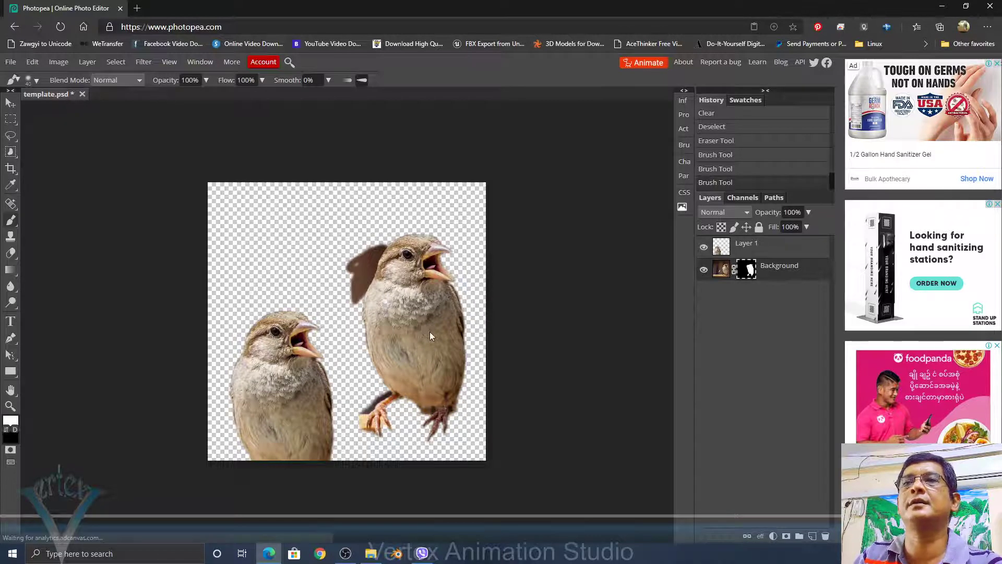
- Display the Background layer's mask alone and paint white over the inside of the bird's silhouette
left_click(747, 275, "alt")
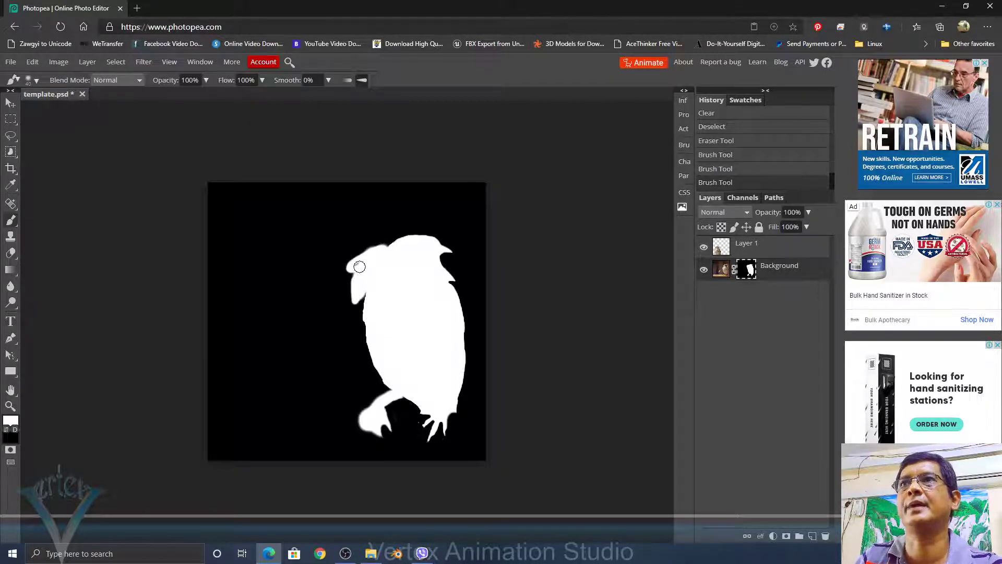
left_click_drag(370, 264, 356, 266)
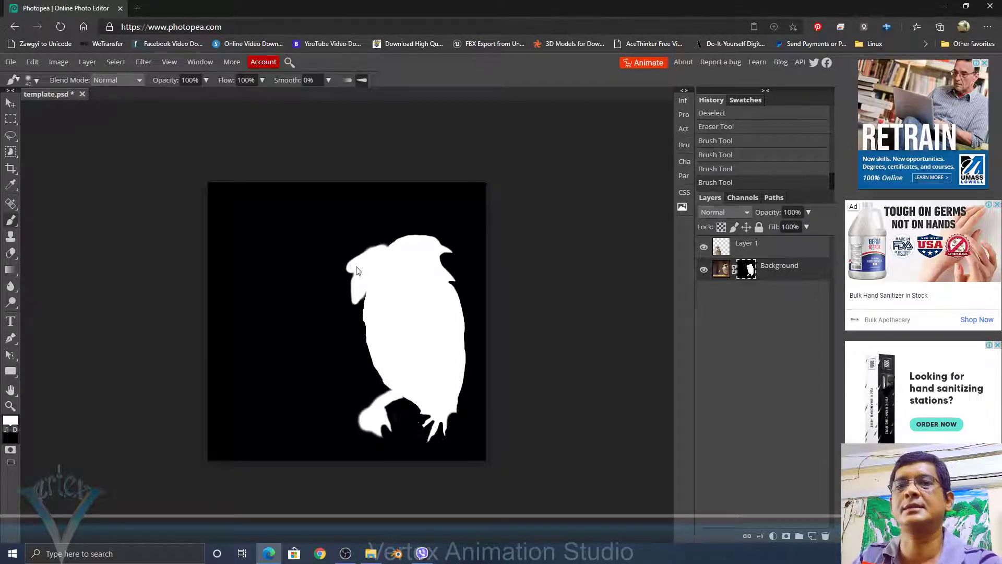
scroll(356, 266, "up", 5)
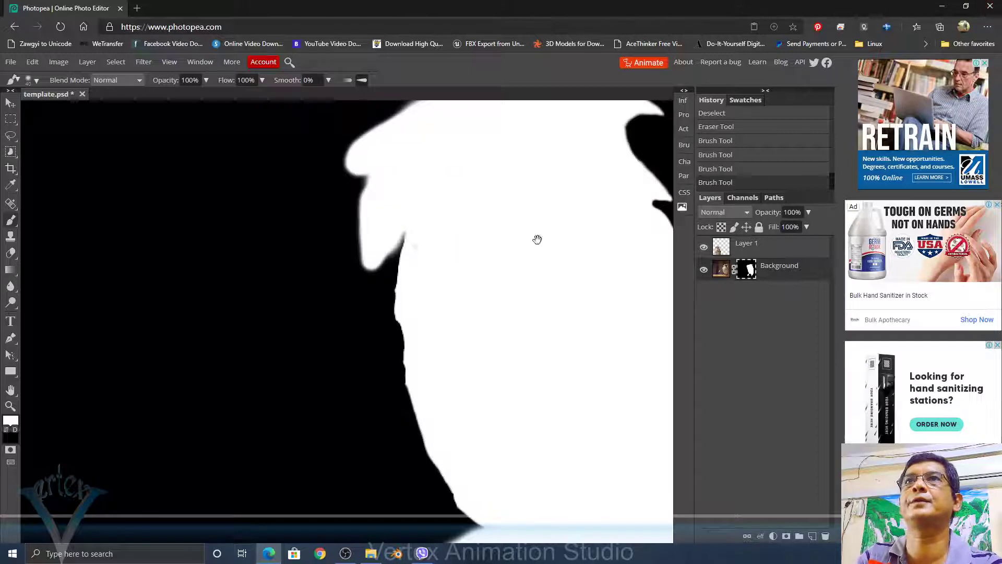
scroll(537, 239, "down", 2)
left_click_drag(429, 287, 405, 293)
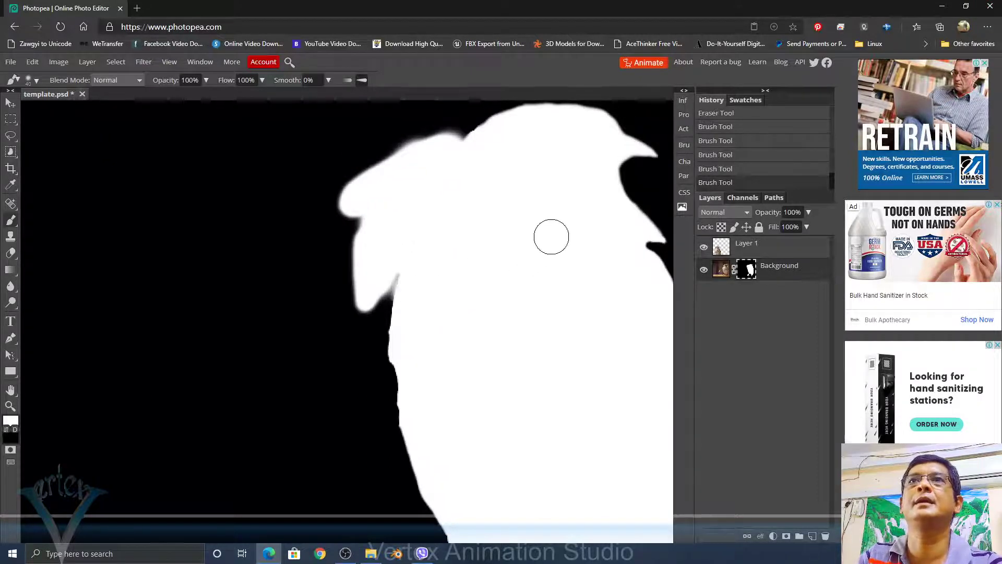
mouse_move(552, 236)
left_mouse_down()
mouse_move(587, 220)
mouse_move(606, 250)
left_mouse_up()
left_click_drag(543, 279, 499, 290)
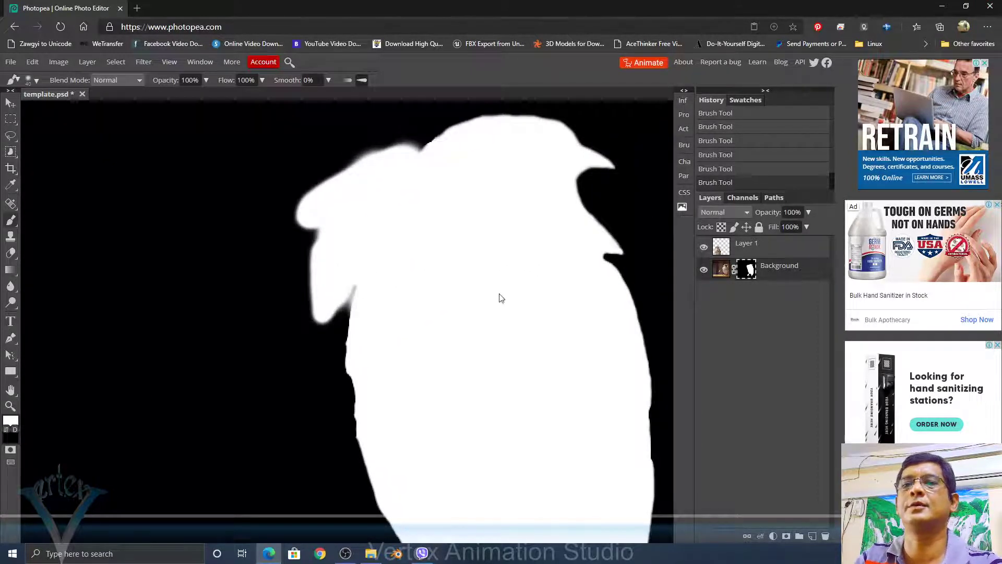
scroll(500, 296, "down", 2)
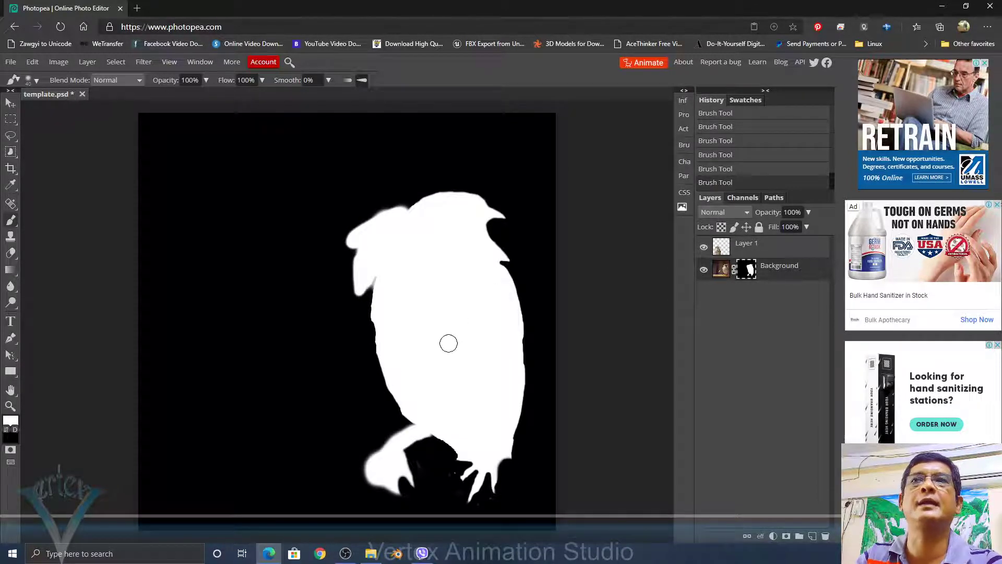
- Clean up the specks around the feet on the mask with black paint and return to the normal image view
mouse_move(452, 476)
left_mouse_down()
mouse_move(433, 465)
mouse_move(438, 482)
mouse_move(420, 469)
mouse_move(449, 466)
mouse_move(460, 494)
mouse_move(450, 497)
mouse_move(486, 499)
left_mouse_up()
key("x")
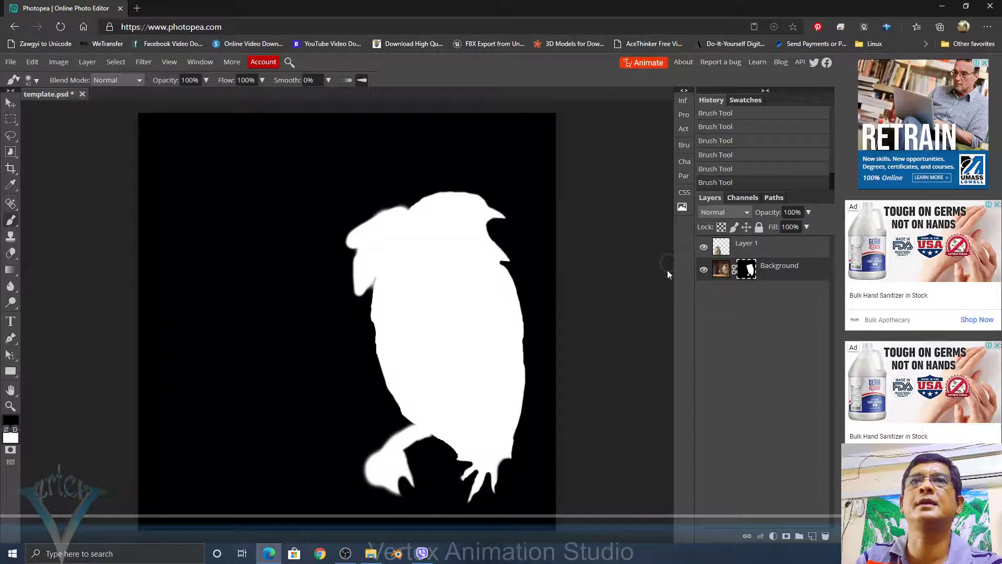
left_click(748, 273, "alt")
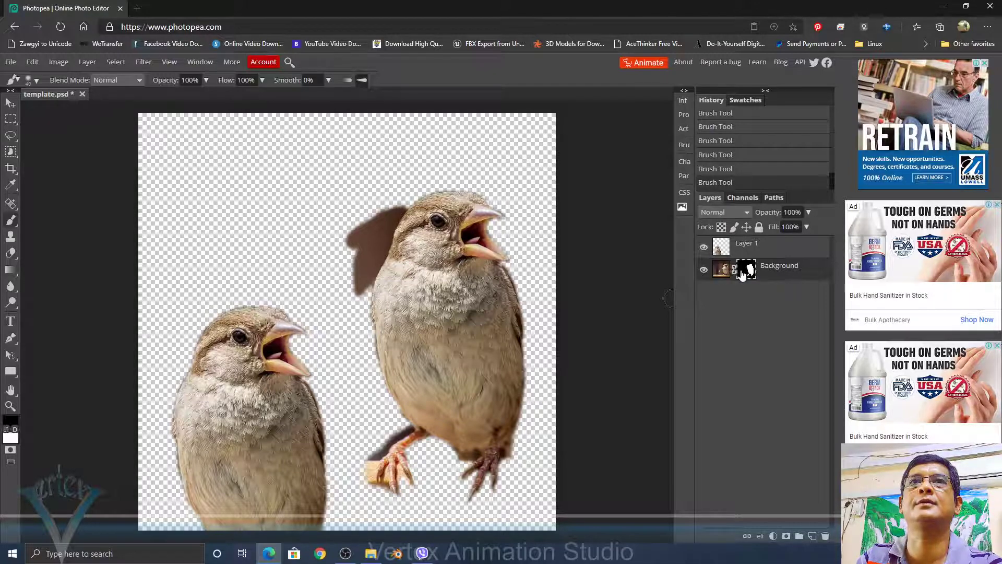
- Move the Background layer's image with its linked mask toward the canvas centre, hiding Layer 1
left_click(722, 270)
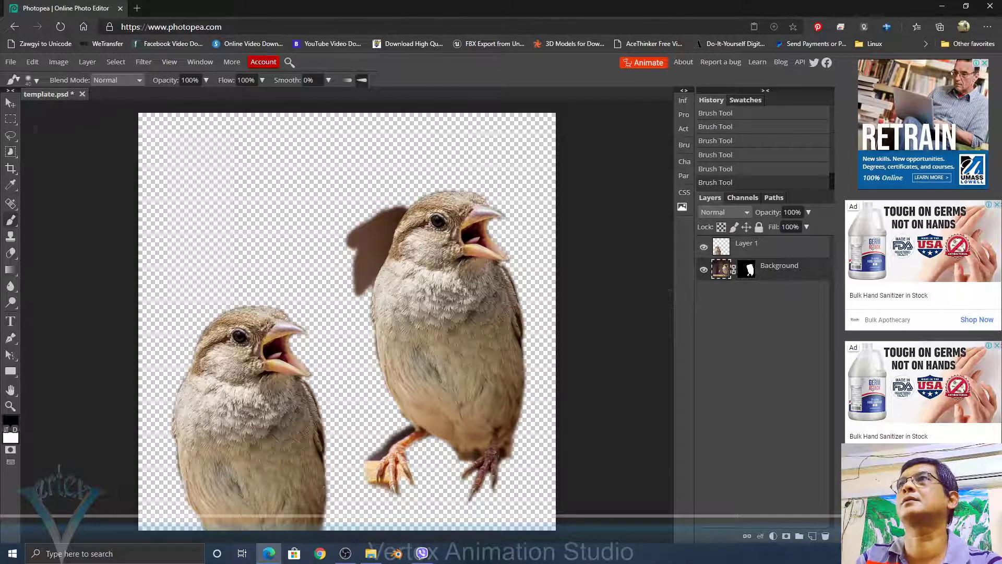
left_click(9, 103)
left_click_drag(455, 332, 428, 314)
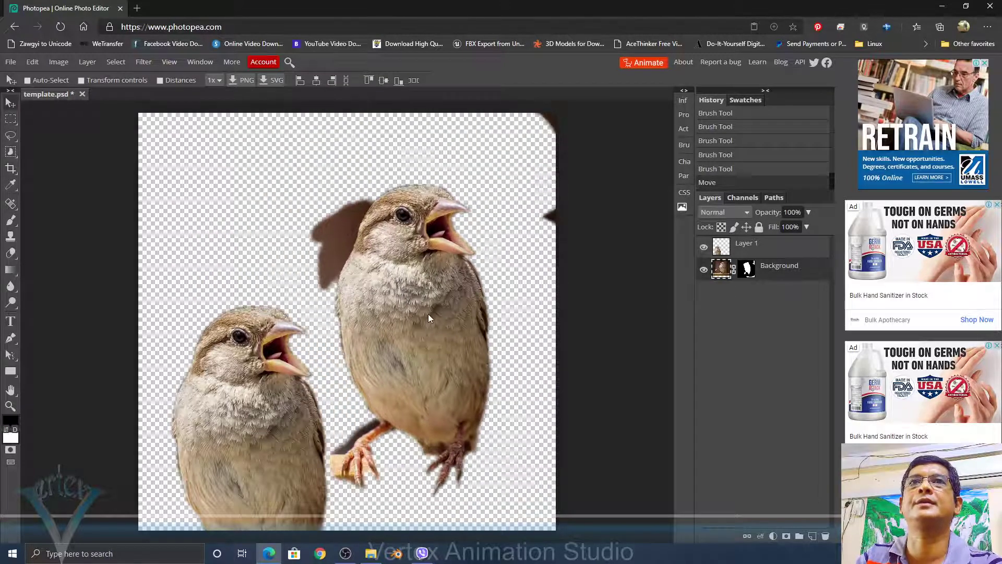
left_click(703, 248)
left_click_drag(328, 301, 308, 292)
mouse_move(412, 355)
left_mouse_down()
mouse_move(452, 373)
mouse_move(380, 370)
mouse_move(399, 362)
left_mouse_up()
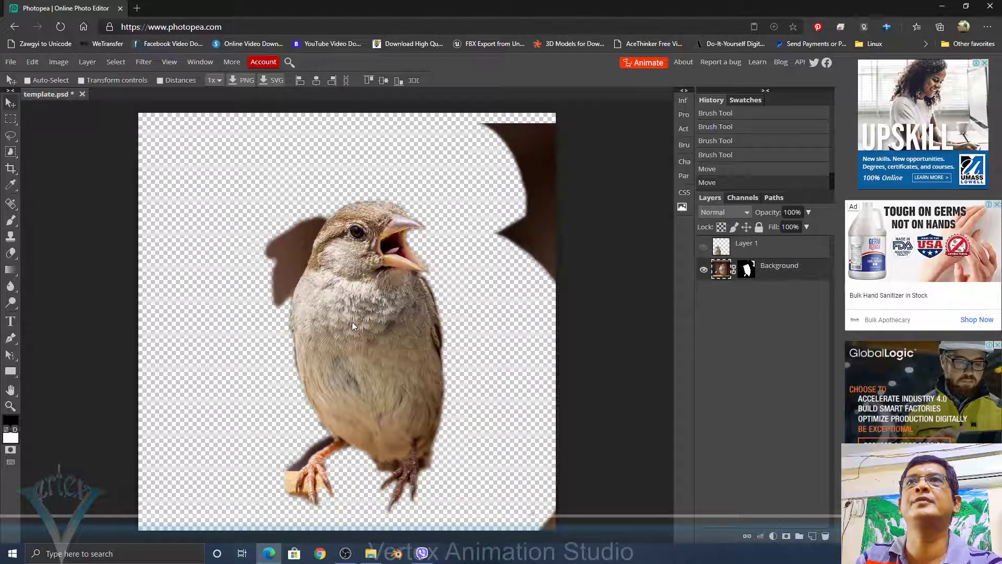
left_click_drag(351, 322, 359, 295)
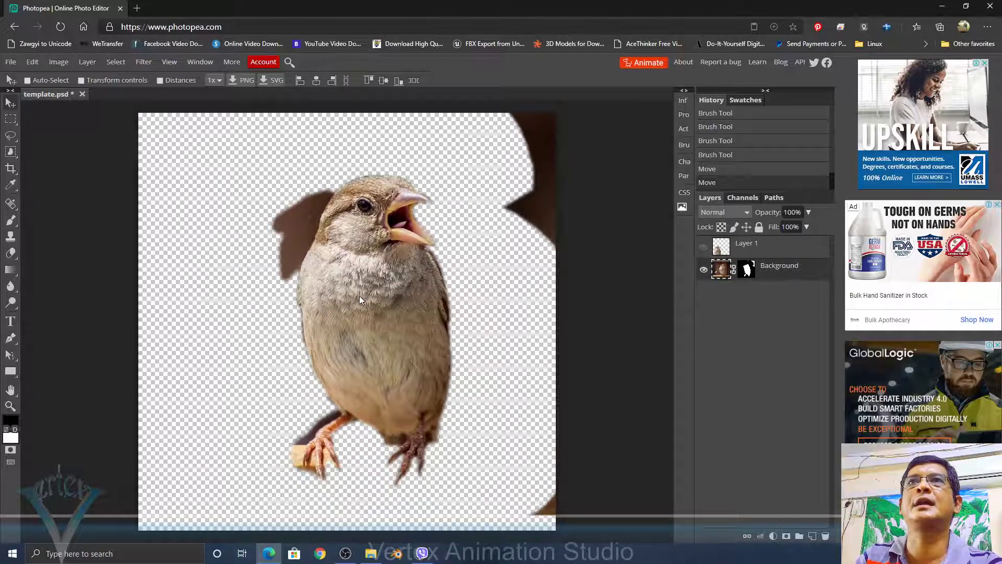
- Unlink the Background layer's mask, shift the image on its own, and move the mask separately back over the bird
left_click(734, 270)
left_click_drag(382, 343, 387, 301)
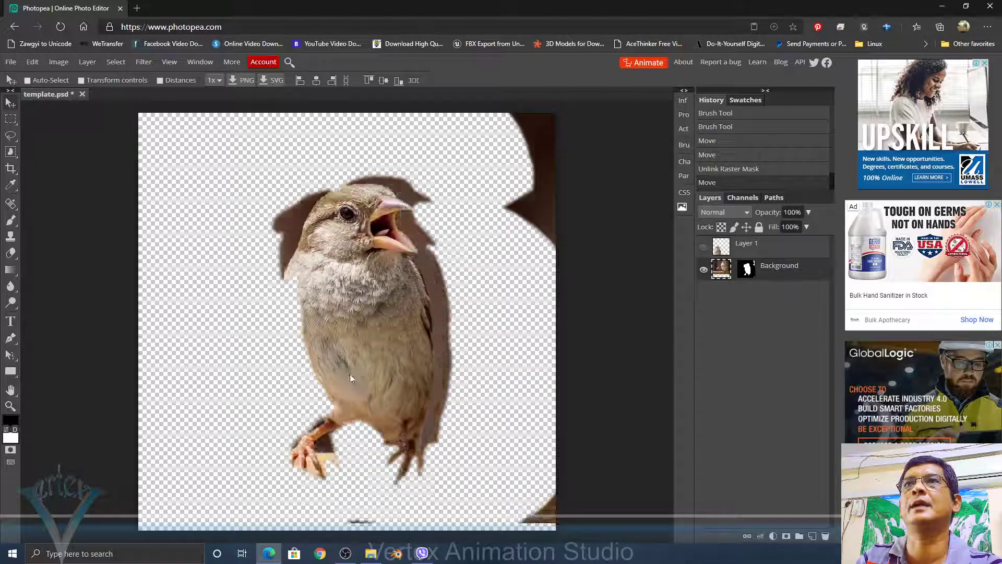
left_click(747, 269)
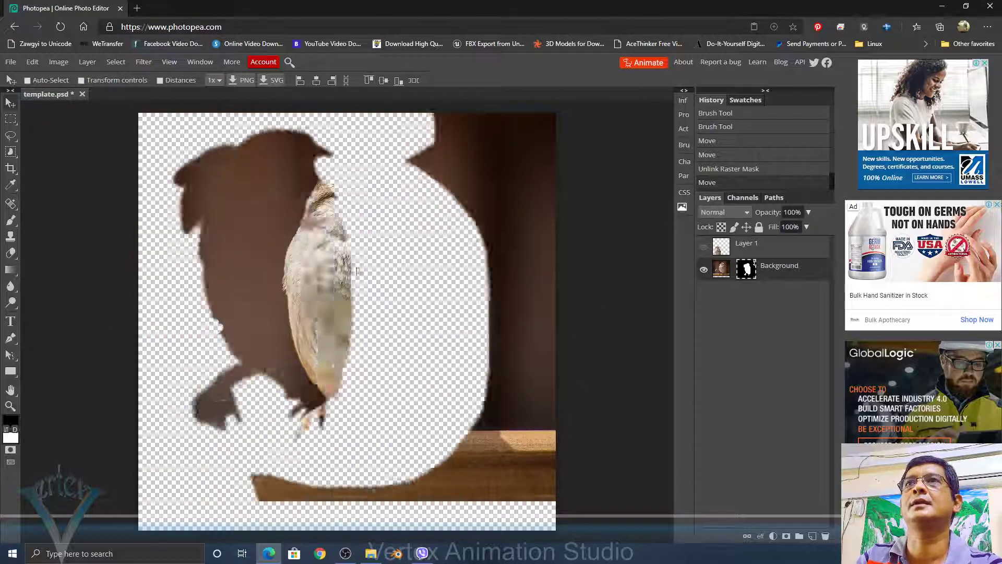
left_click_drag(411, 345, 425, 326)
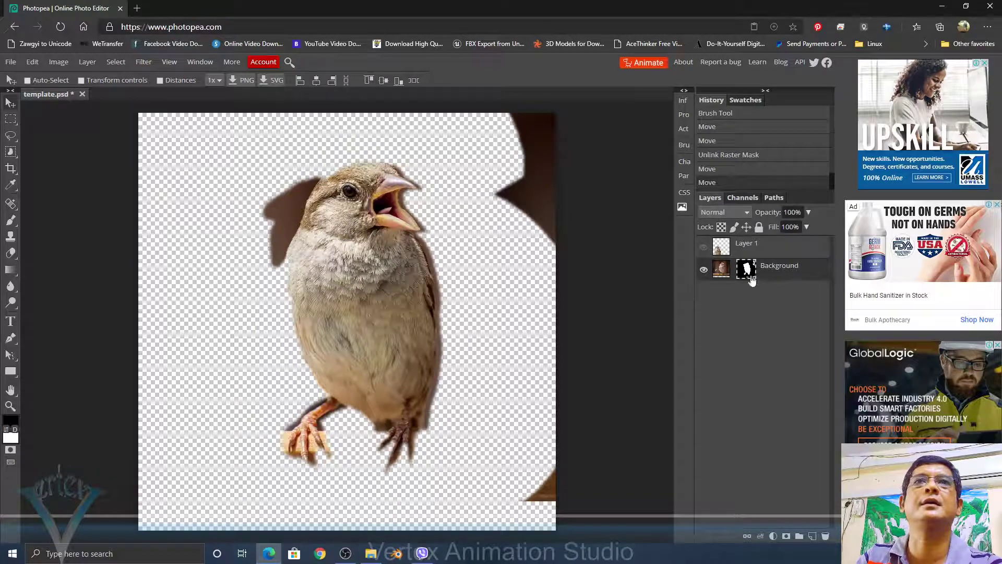
- Link the Background layer's mask to its image again and move both together toward the canvas's right side
left_click(734, 269)
left_click_drag(387, 296, 472, 357)
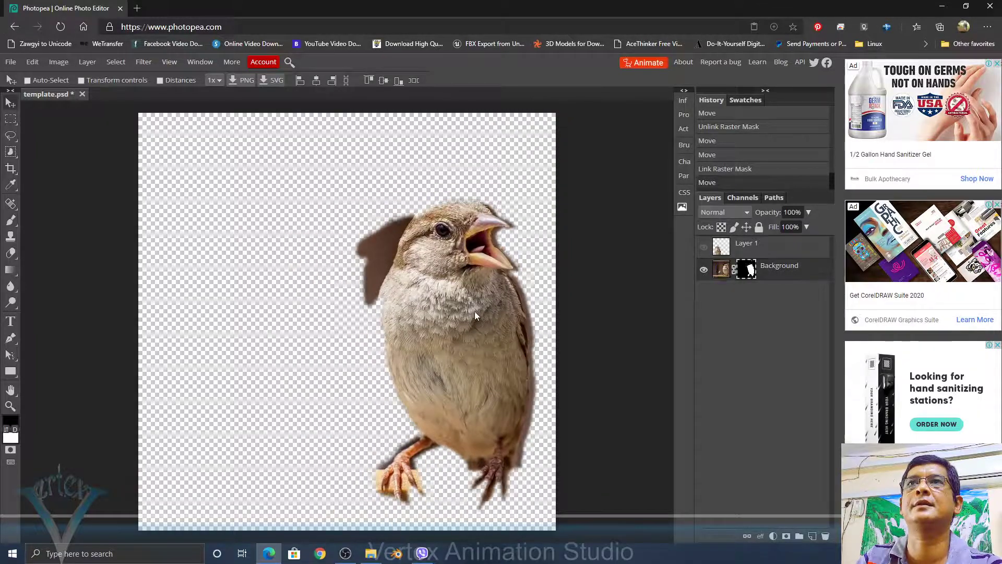
- Unlink the Background layer's mask again and shift only the mask to the left of the bird
left_click(734, 270)
left_click(734, 270)
left_click(735, 270)
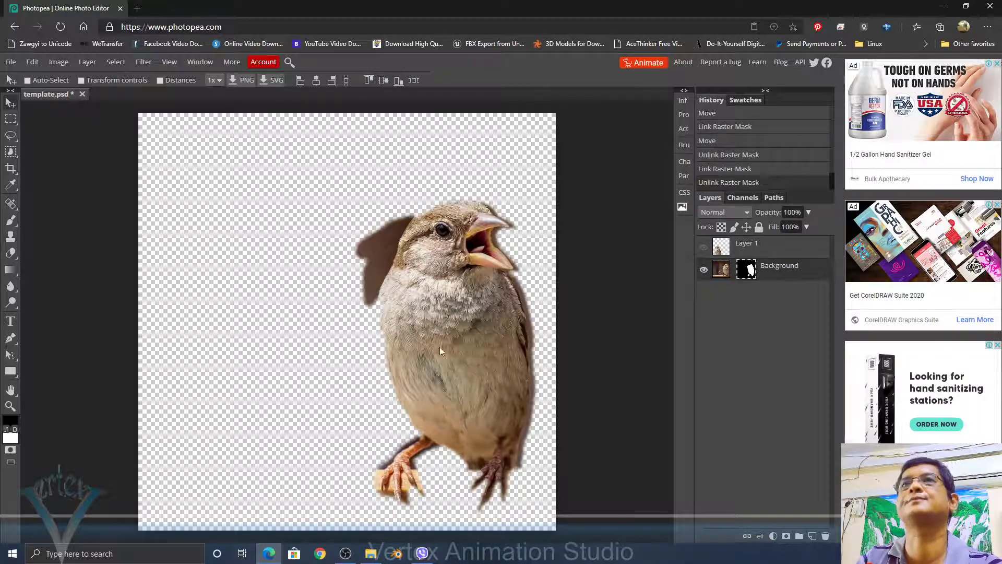
left_click_drag(440, 352, 395, 342)
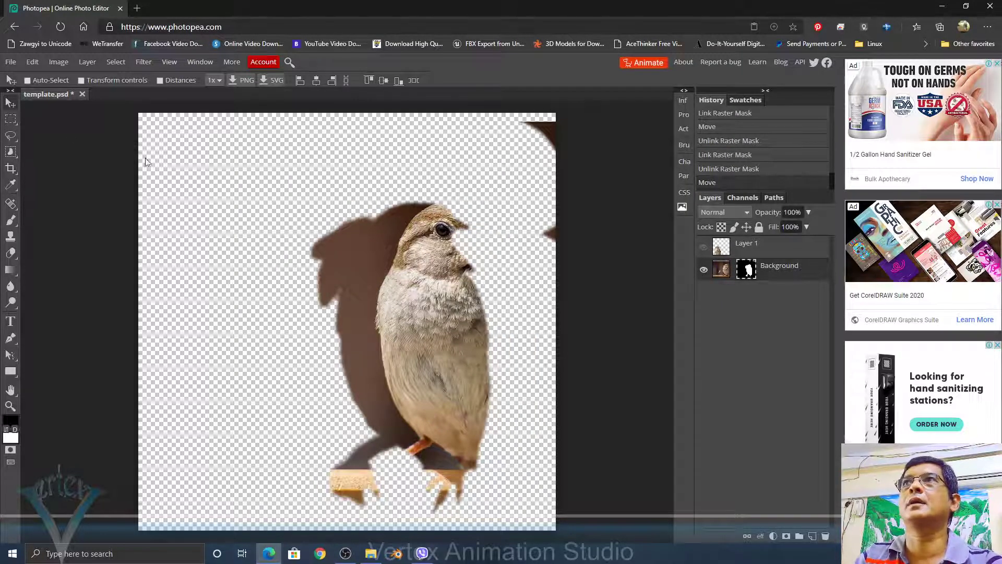